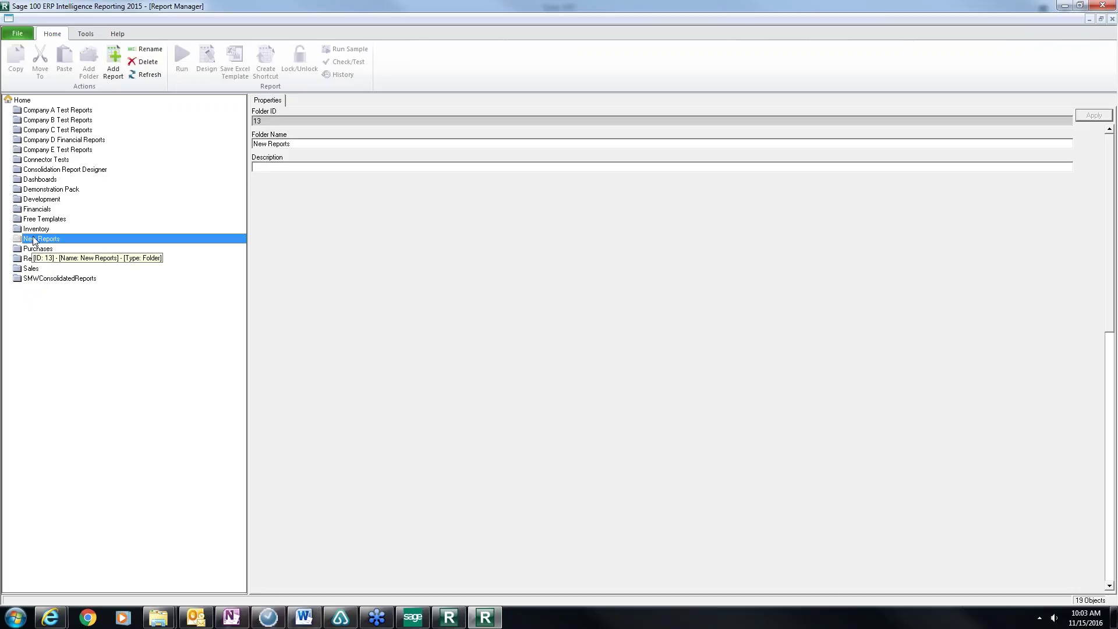
Run the Income Stmt By Location report from the Reporting Tree folder.
double_click(33, 260)
click(43, 269)
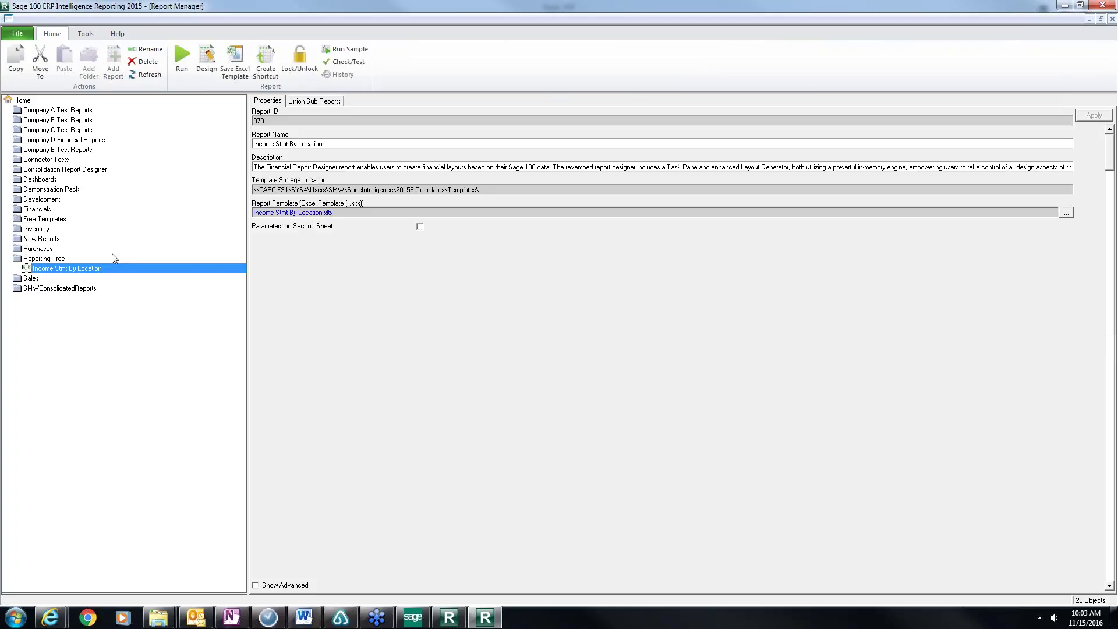
click(184, 62)
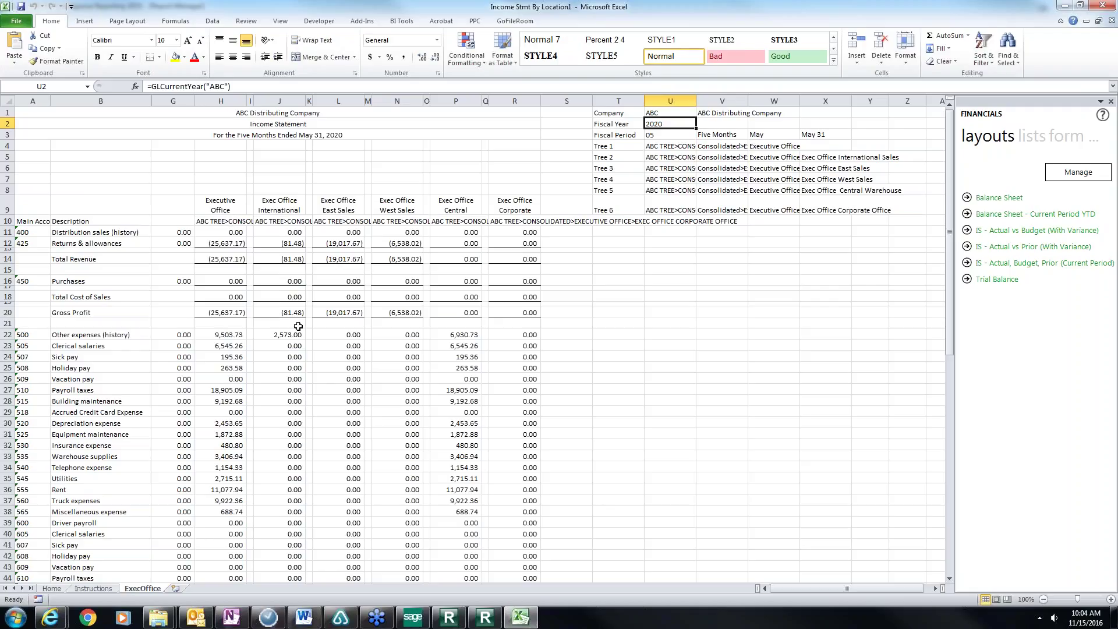
Add a blank worksheet to the report workbook and create a new reporting tree named ABC.
click(177, 590)
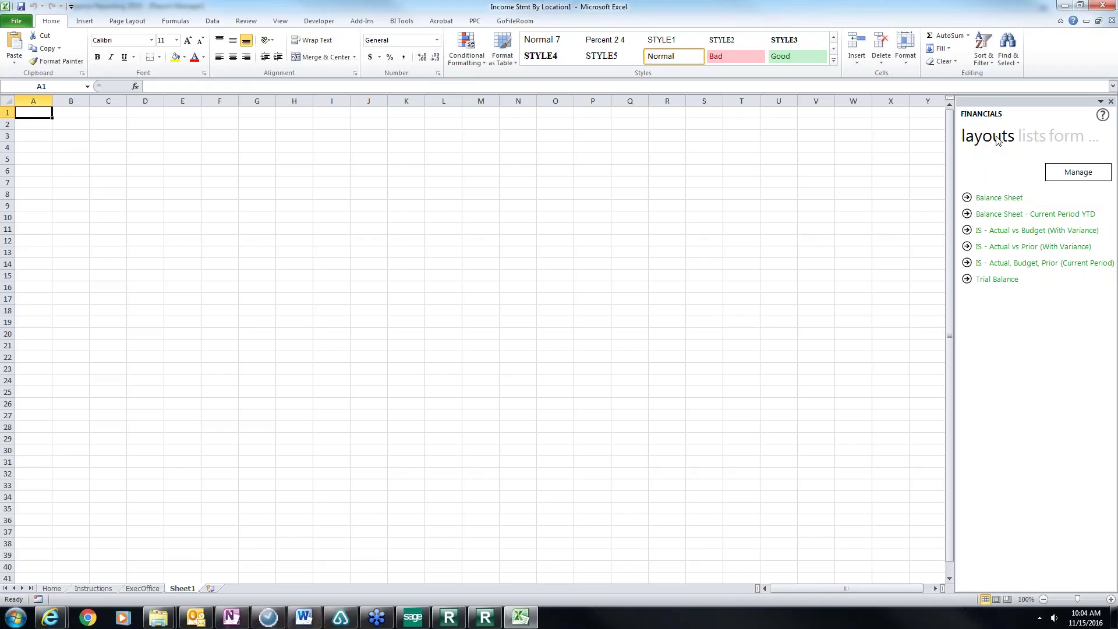
click(1034, 139)
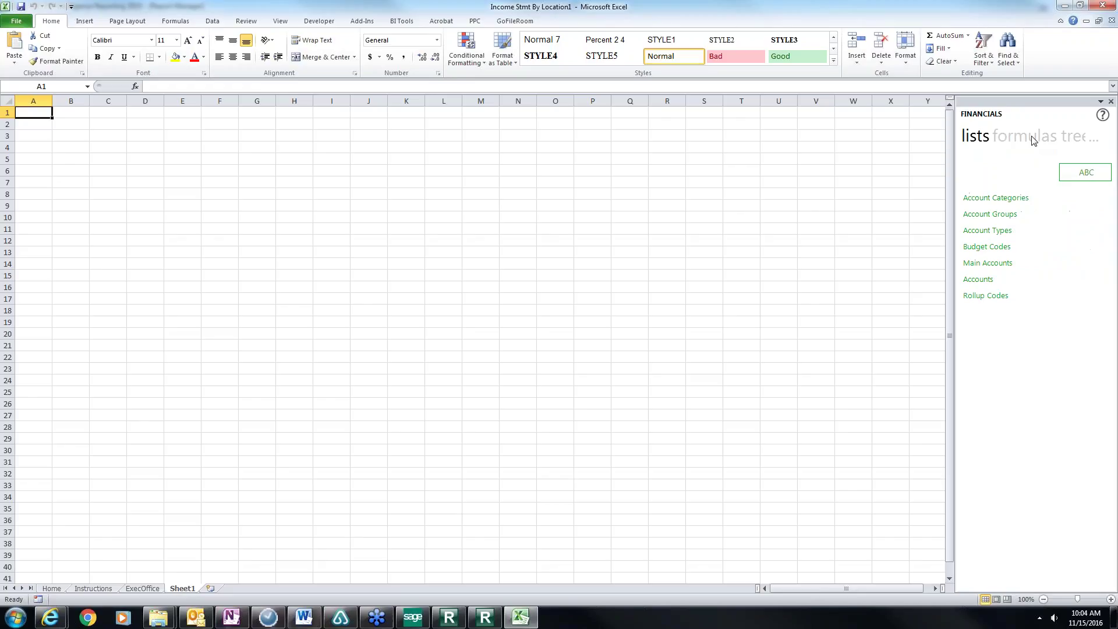
click(1063, 139)
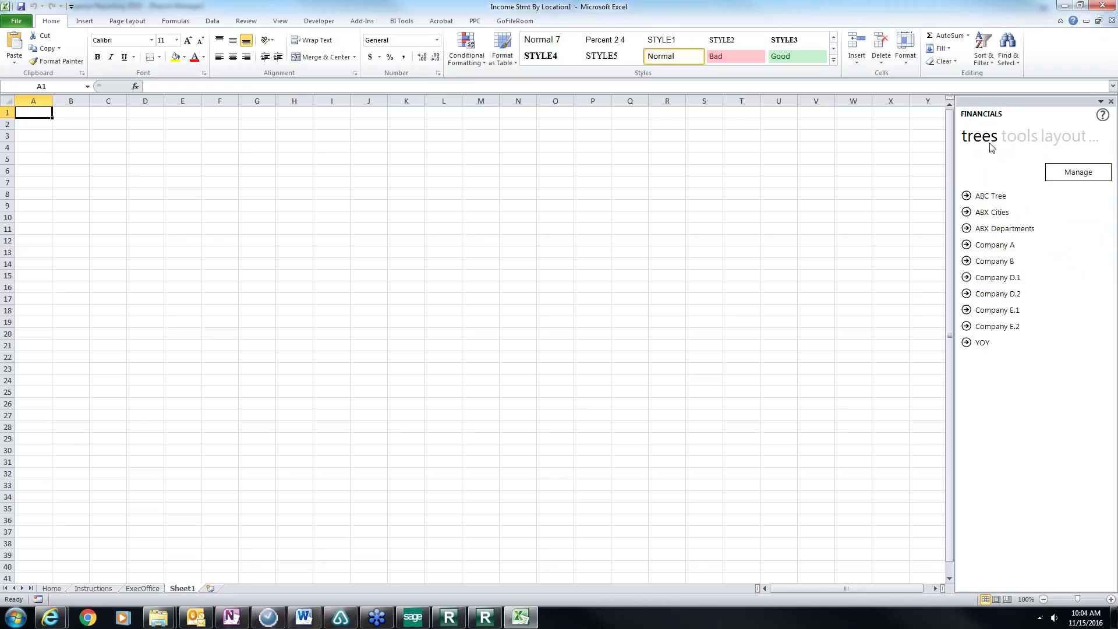
click(1061, 177)
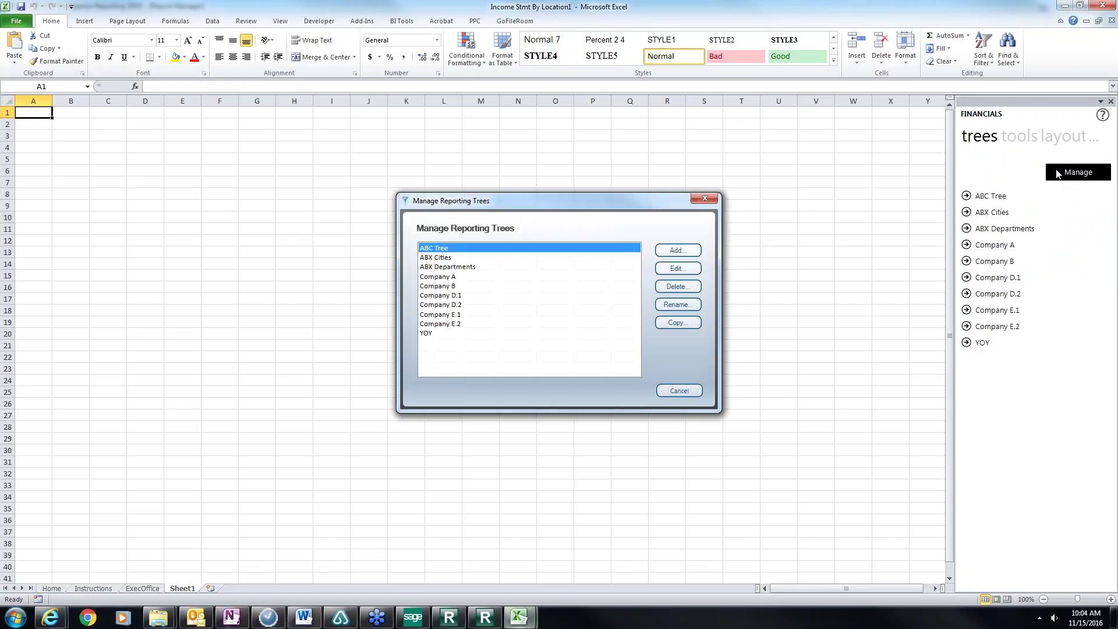
click(657, 251)
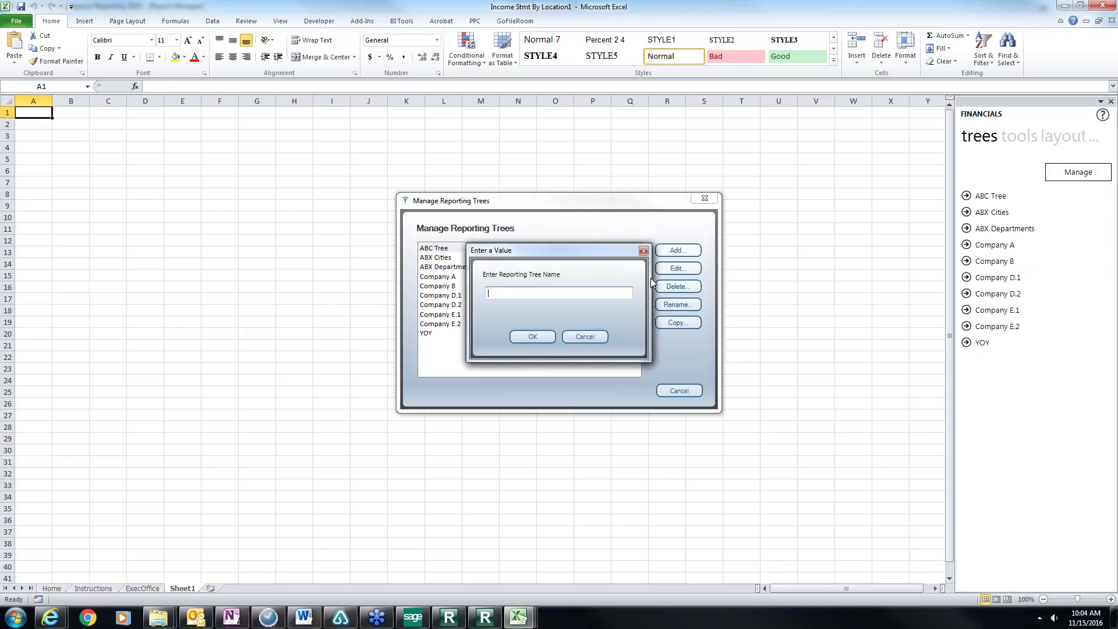
text(ABC)
click(516, 335)
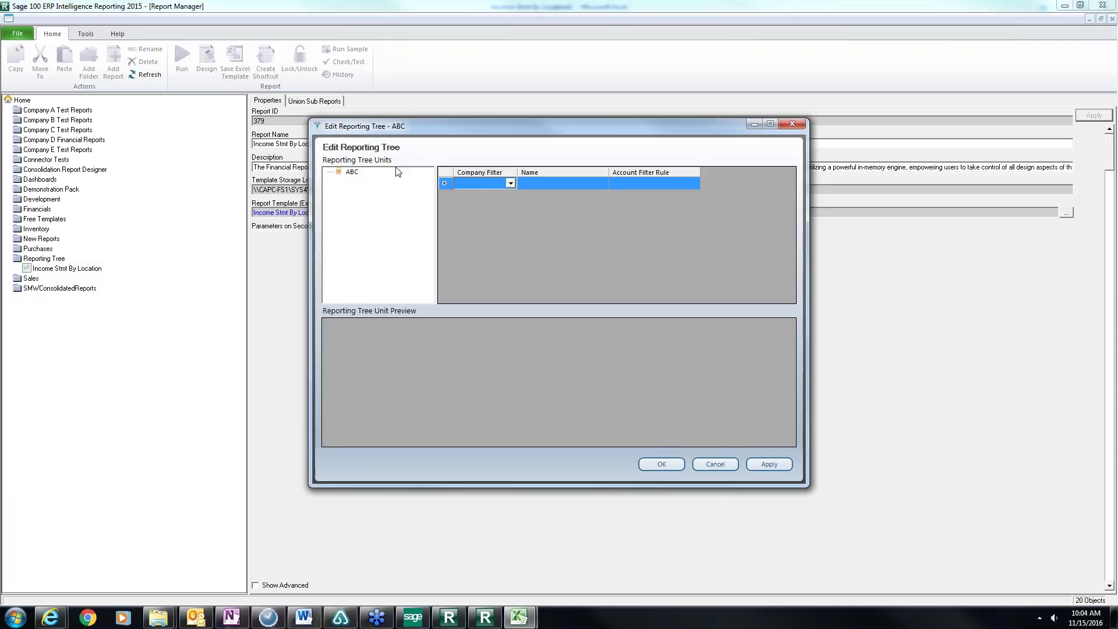
click(510, 183)
click(511, 183)
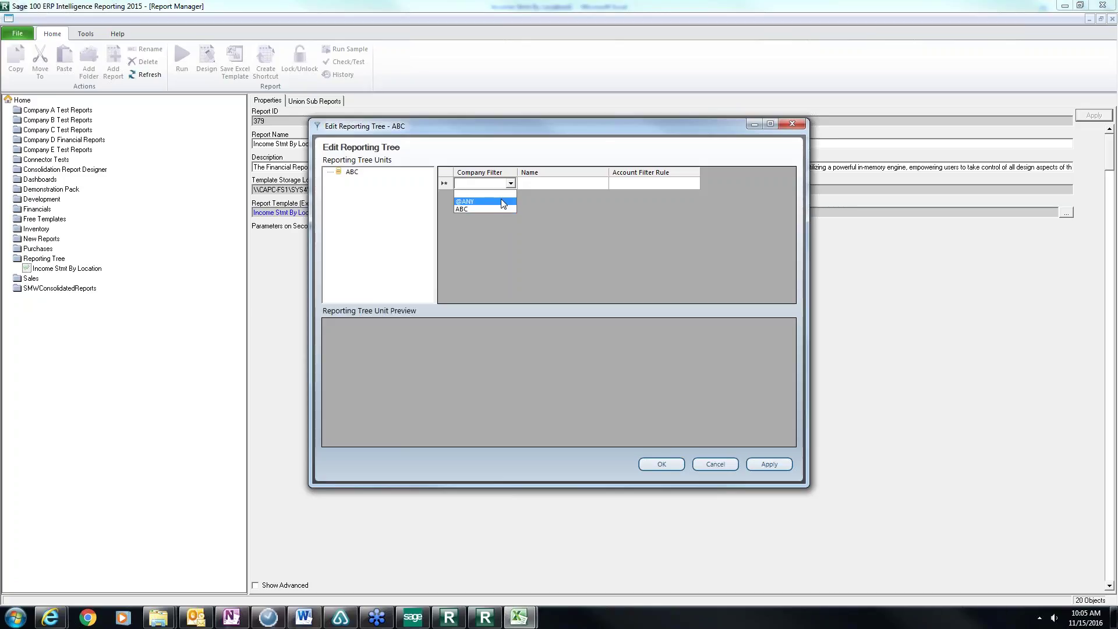
click(503, 202)
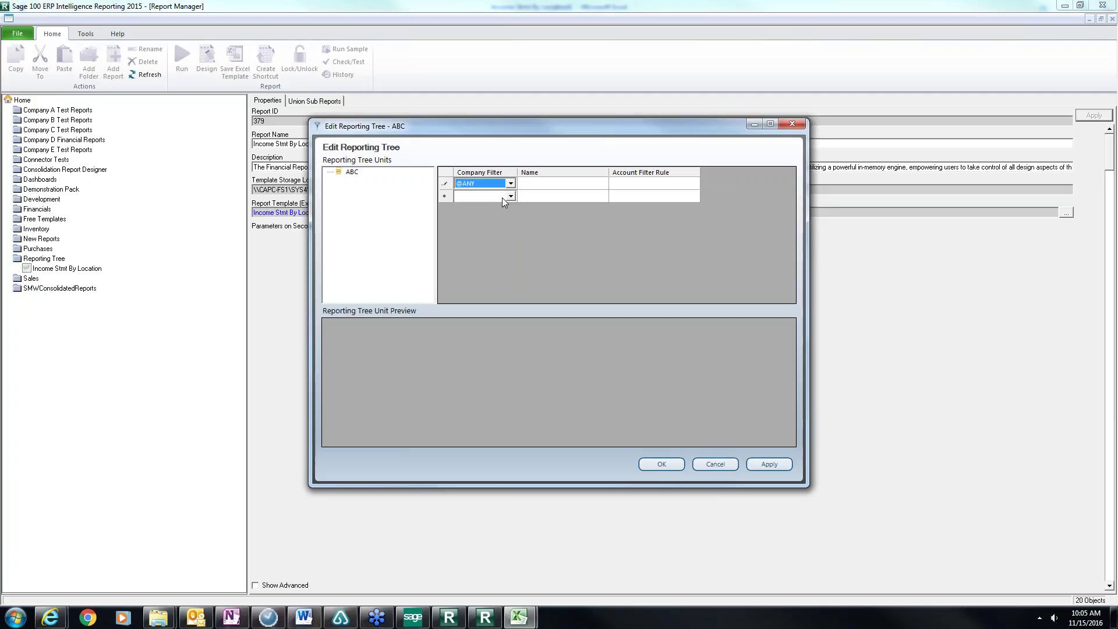
key(Tab)
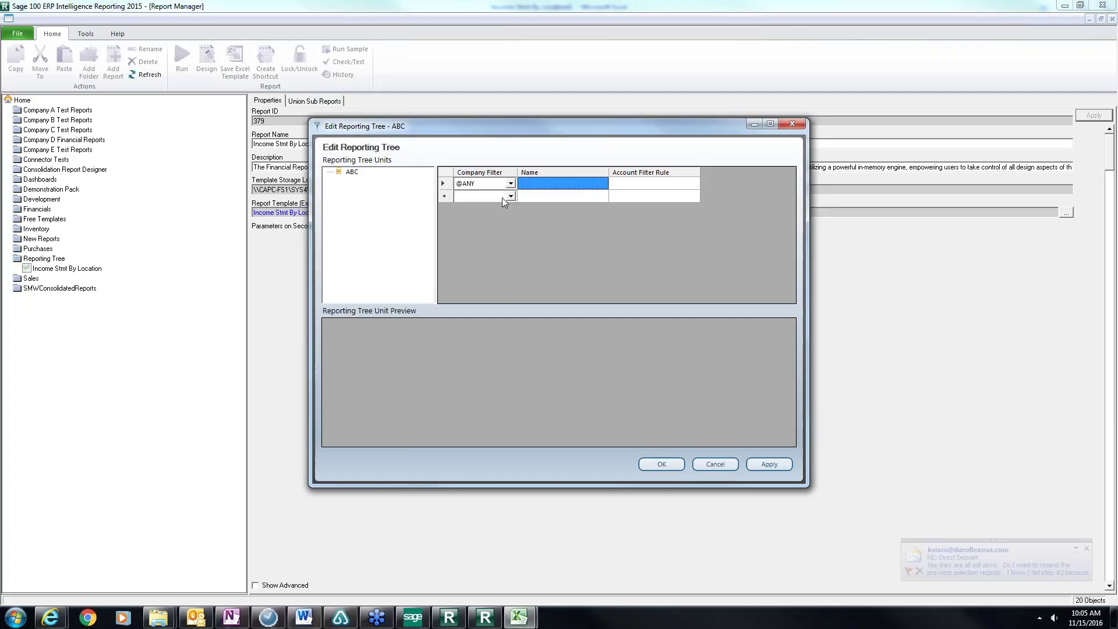
text(Co)
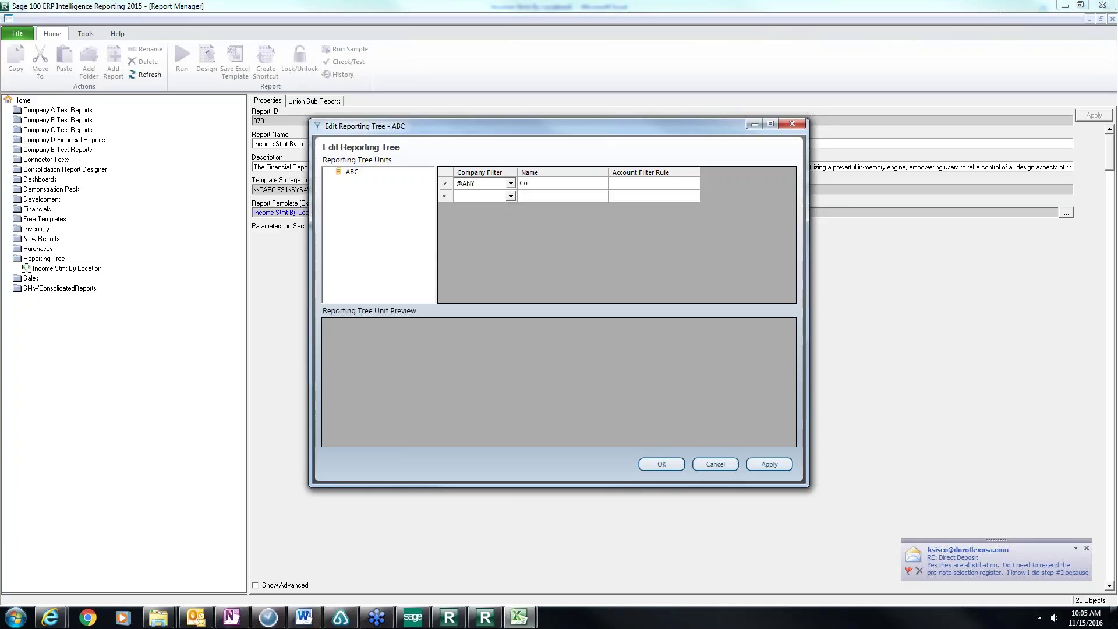
text(nsolidated)
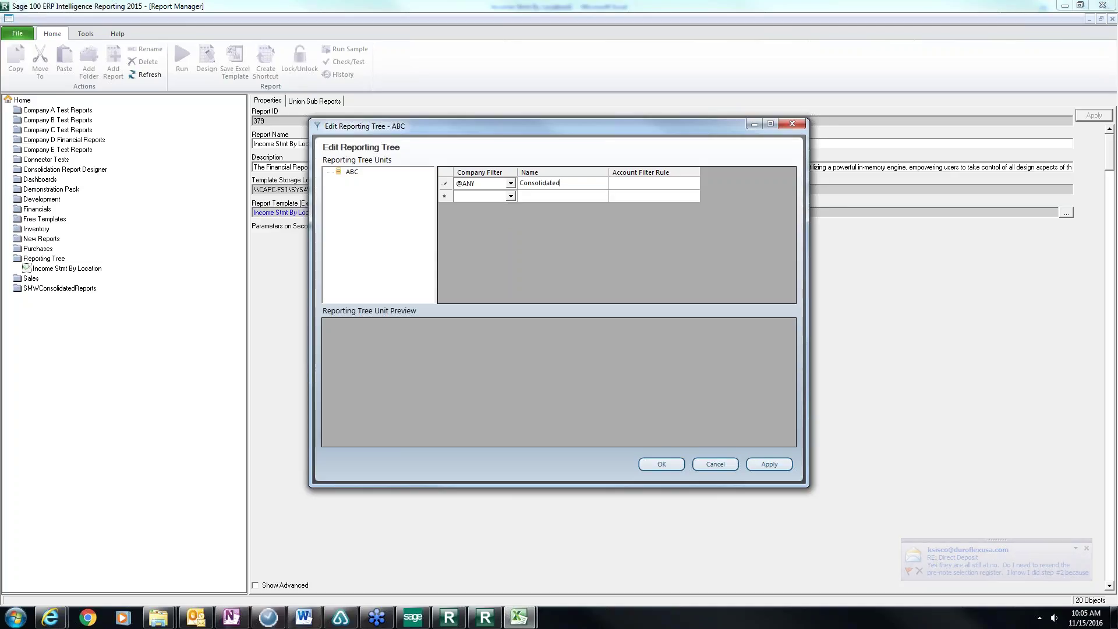
key(Tab)
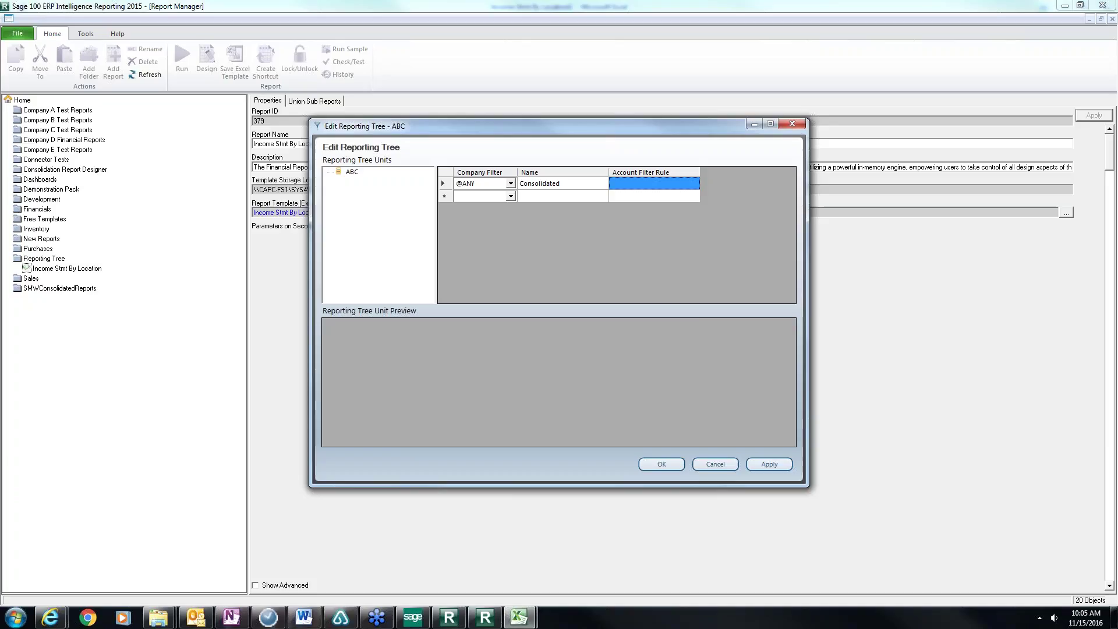
text(??)
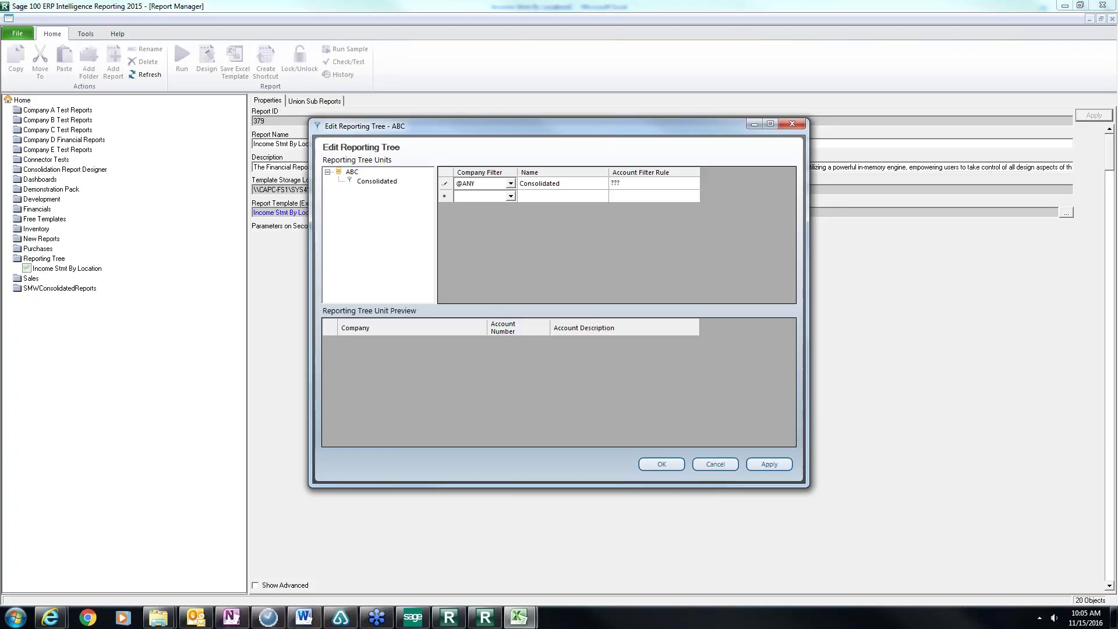
text(?-???)
text(??)
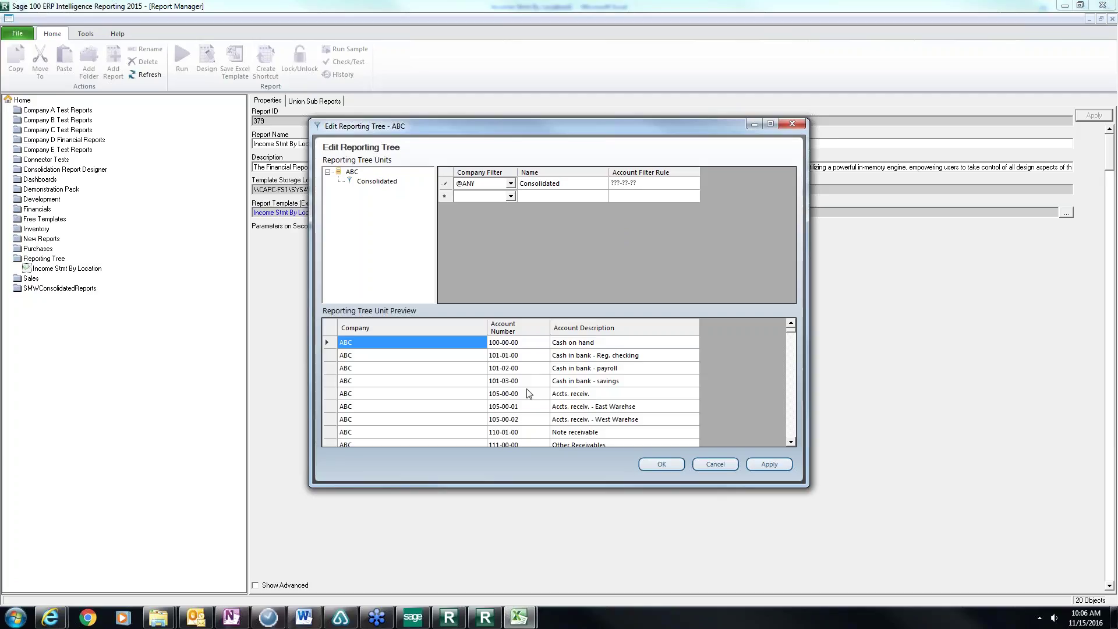
key(Tab)
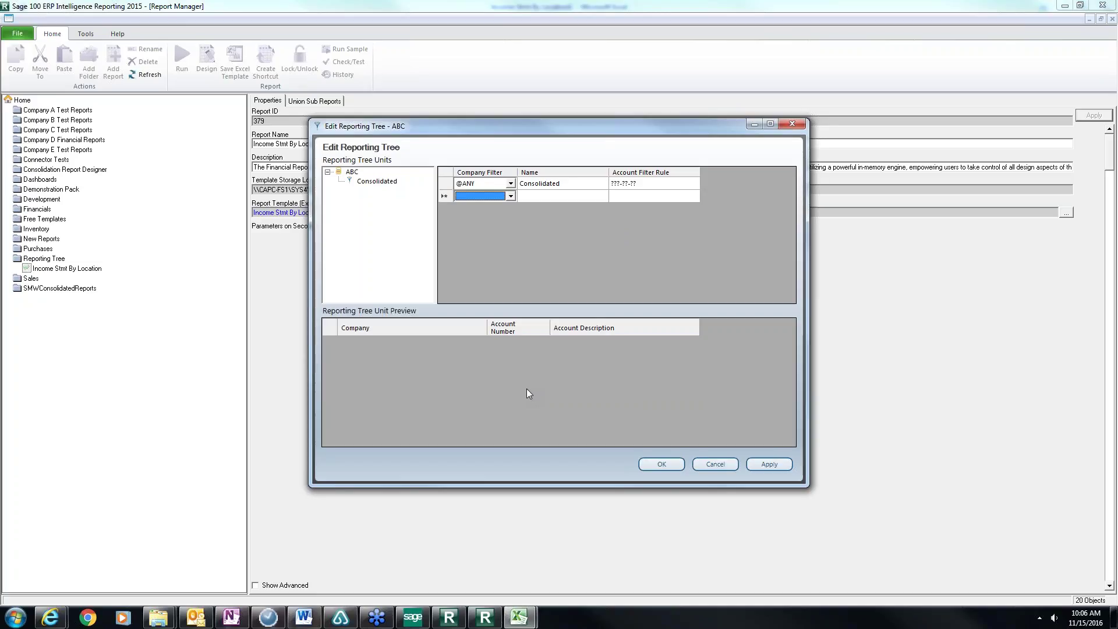
click(511, 197)
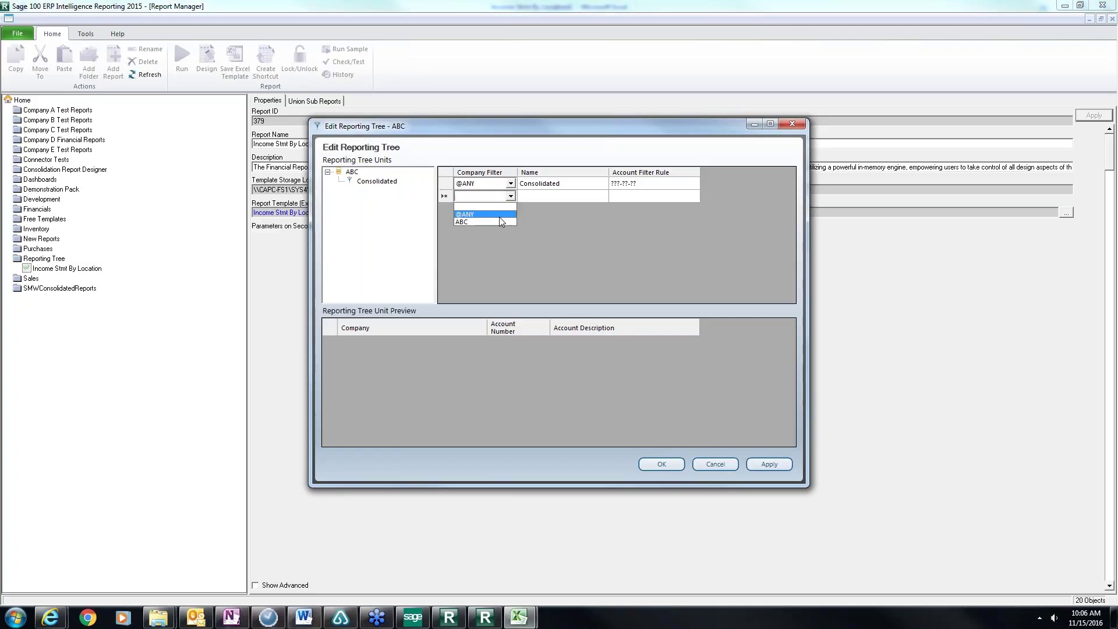
click(499, 215)
key(Tab)
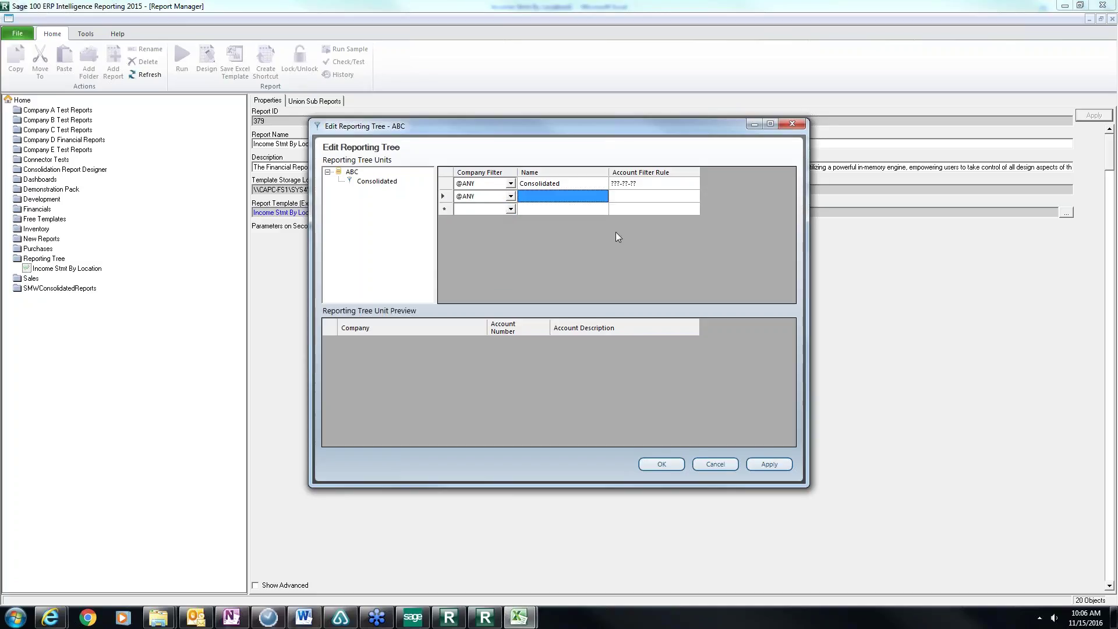
text(Executive )
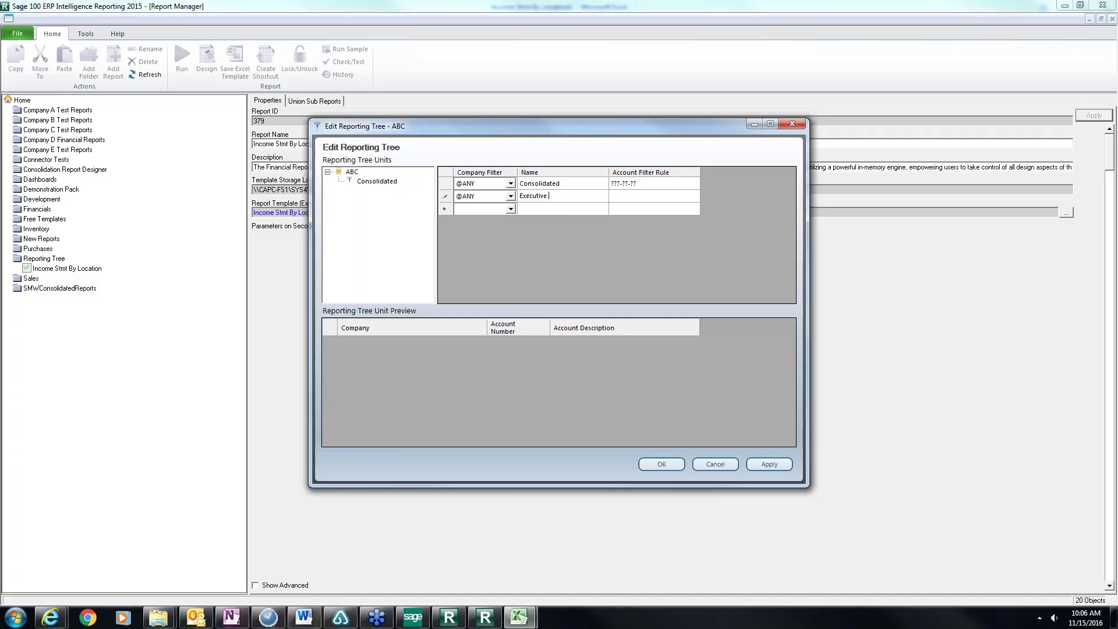
text(Office)
key(Tab)
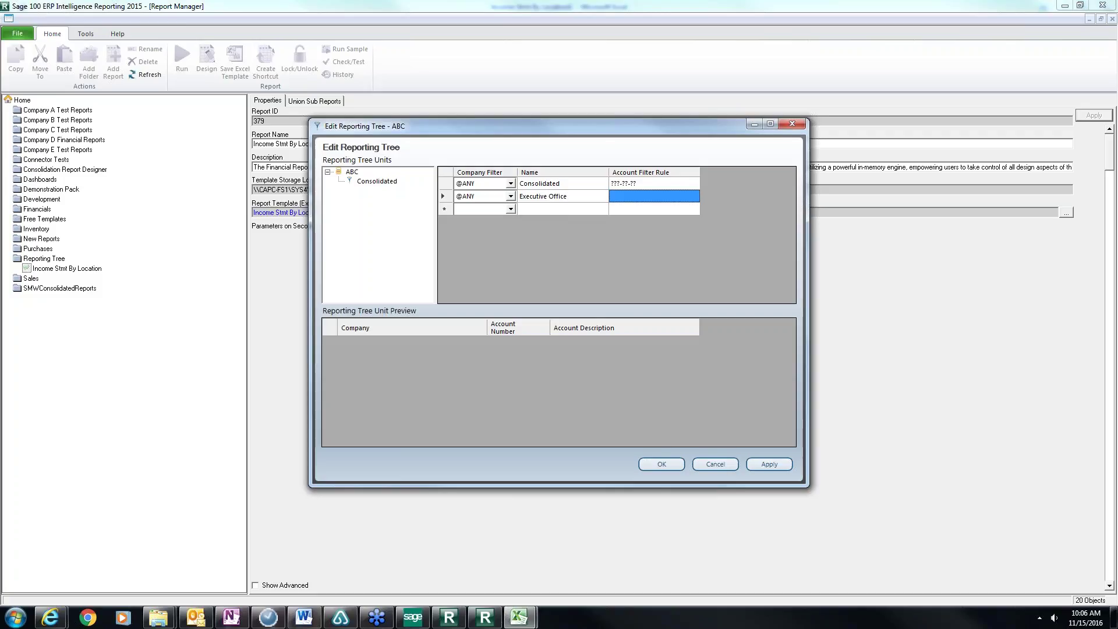
text(???-)
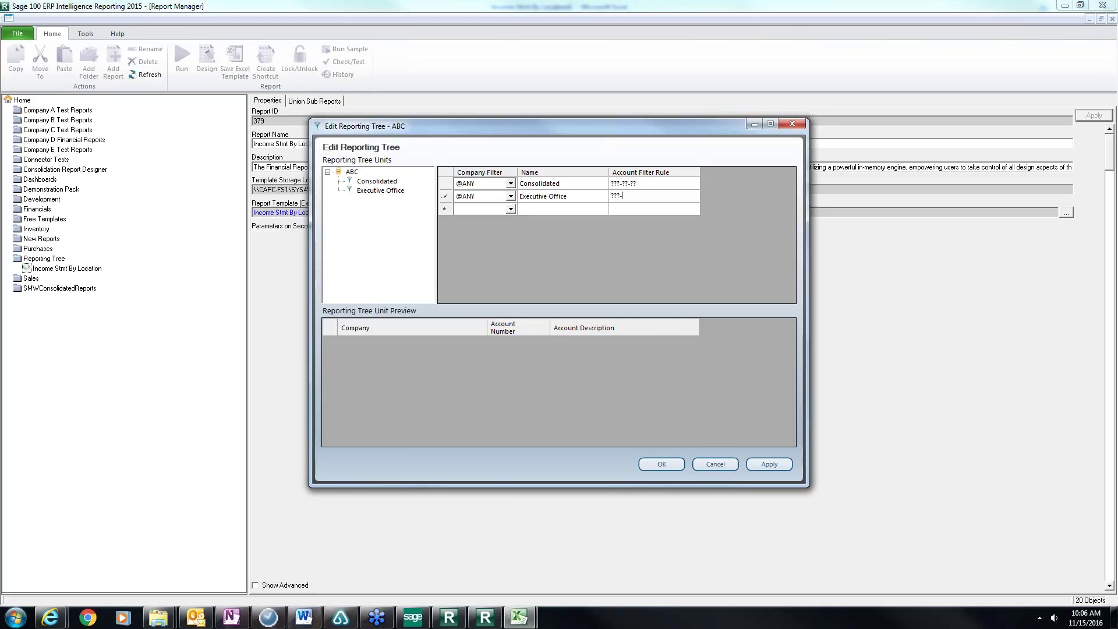
text(00-??)
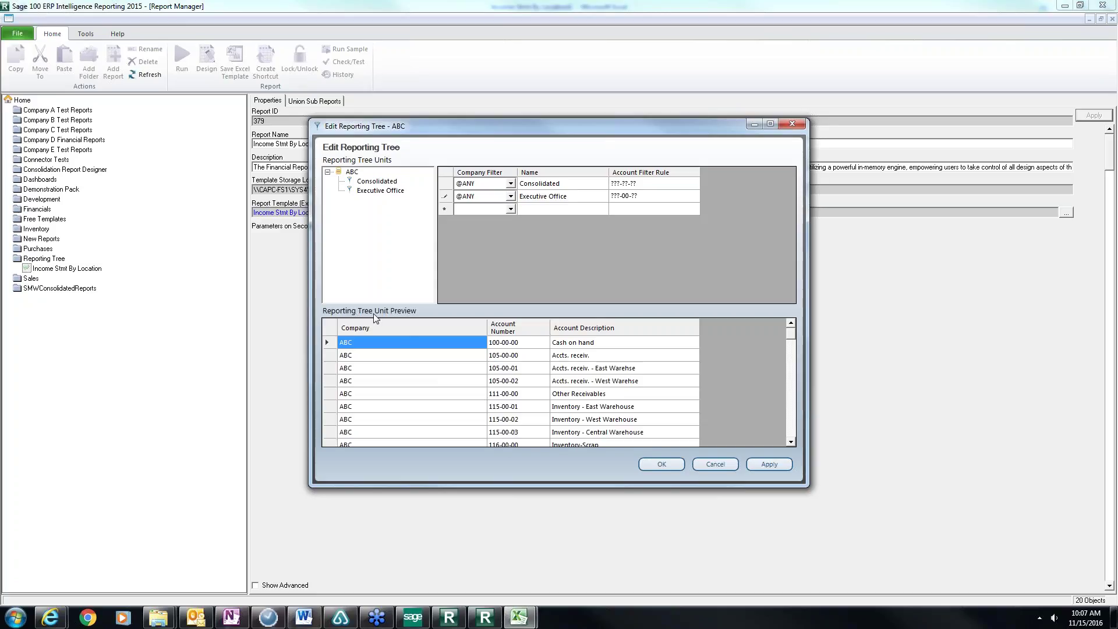
key(Tab)
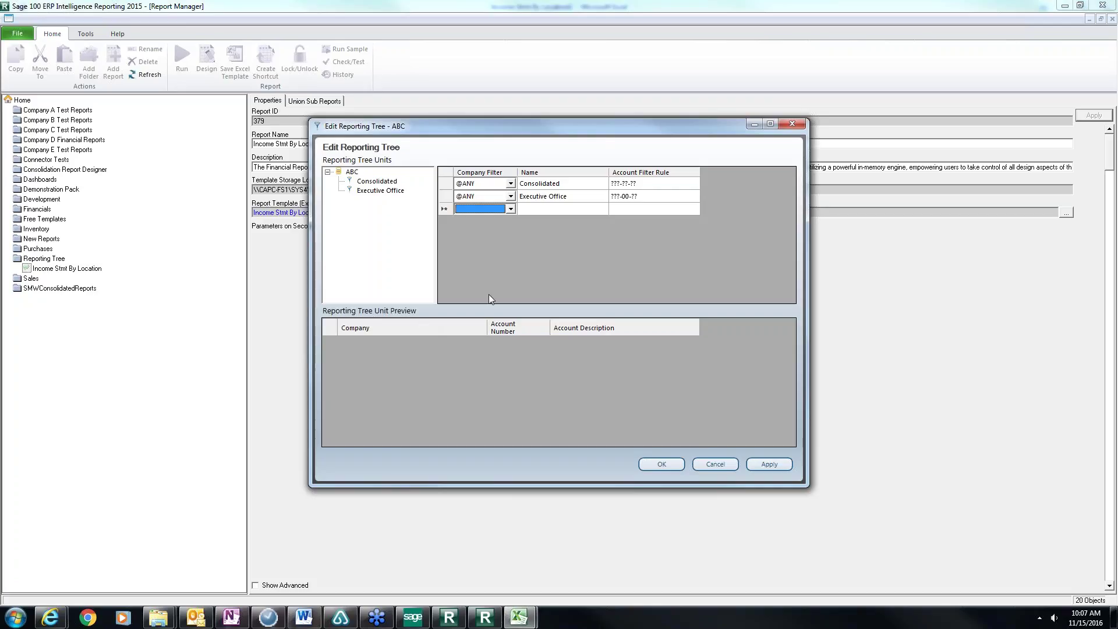
click(510, 208)
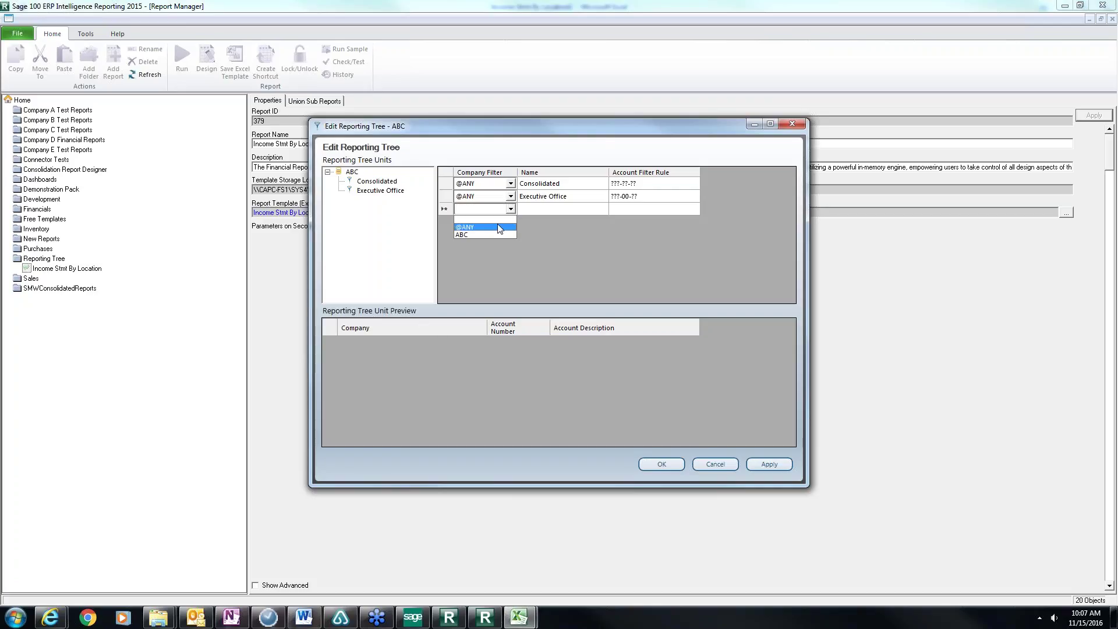
click(498, 227)
click(533, 199)
click(536, 209)
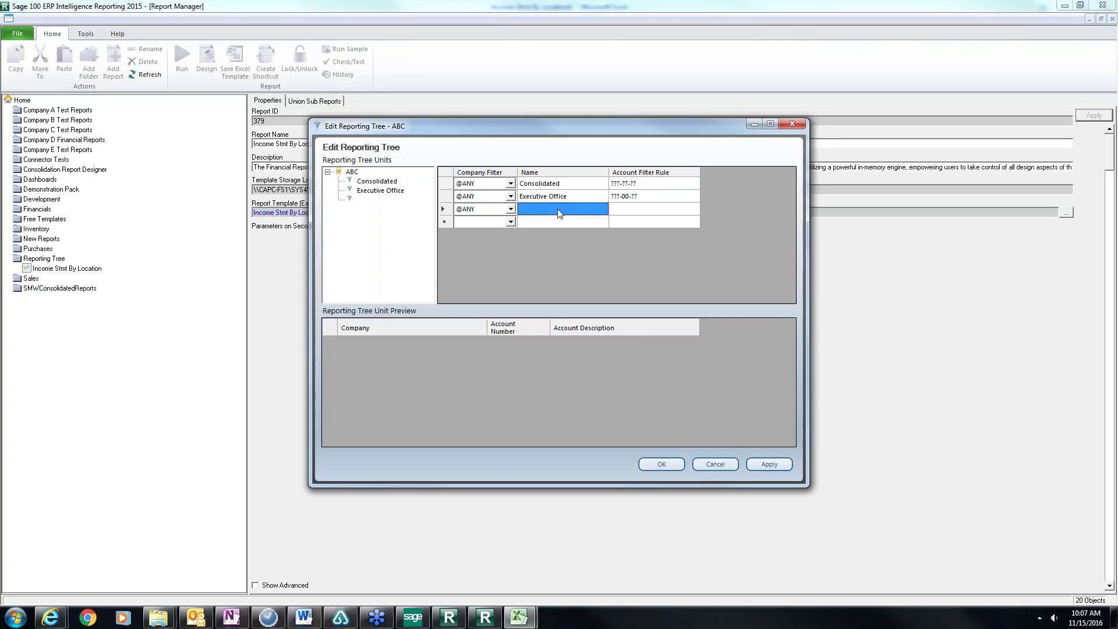
text(Execut)
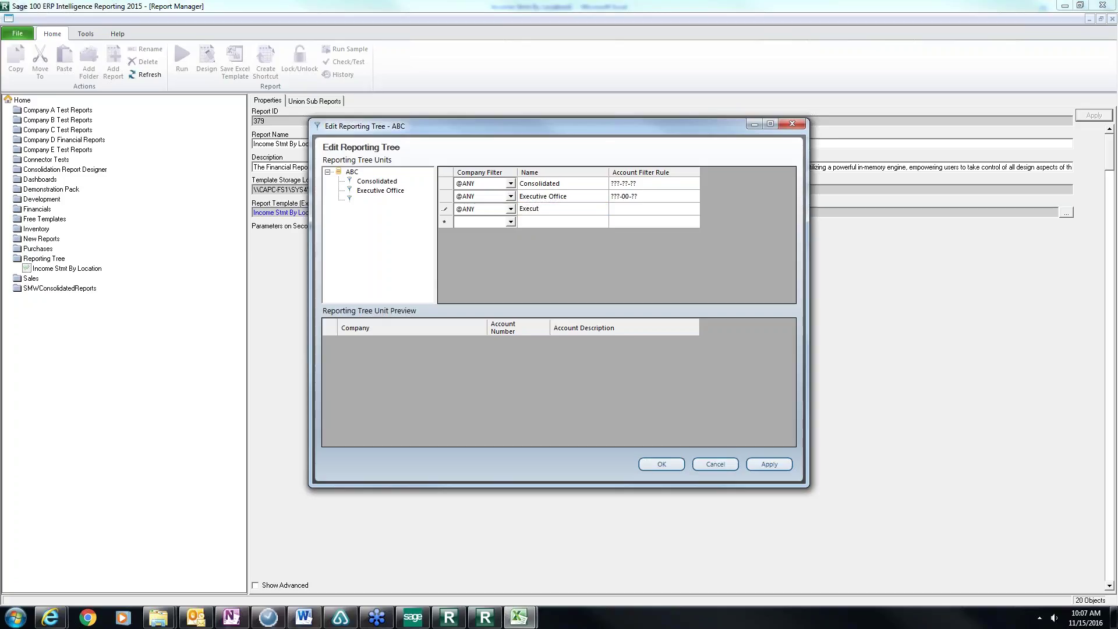
key(BackSpace)
key(BackSpace)
text(Office)
text(Internation)
text(al Sales)
key(Tab)
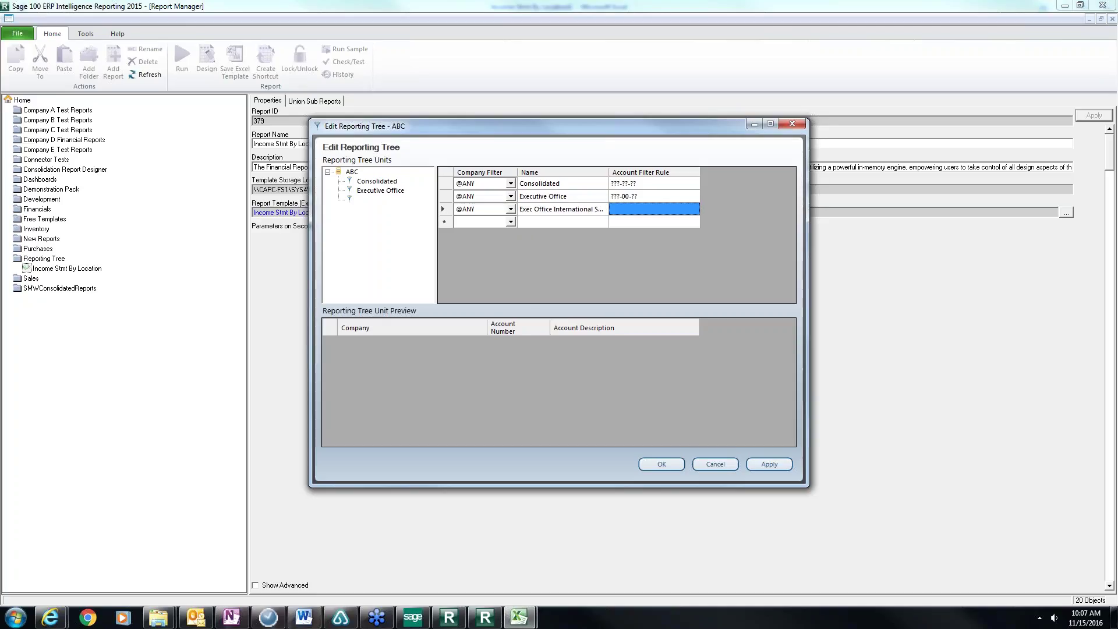
text(???-00-00)
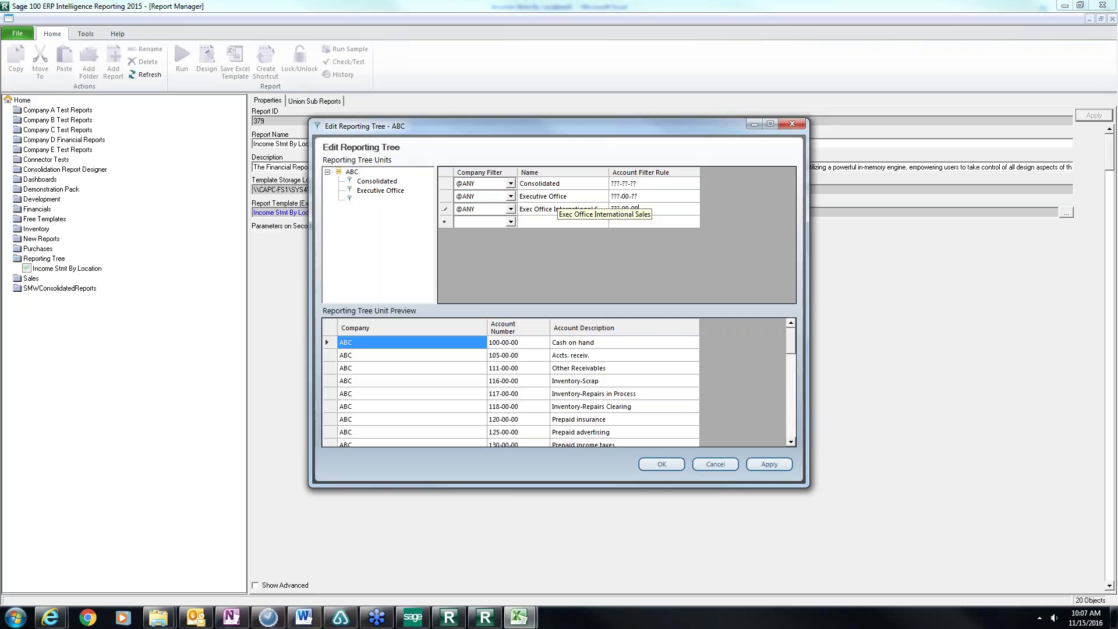
key(Tab)
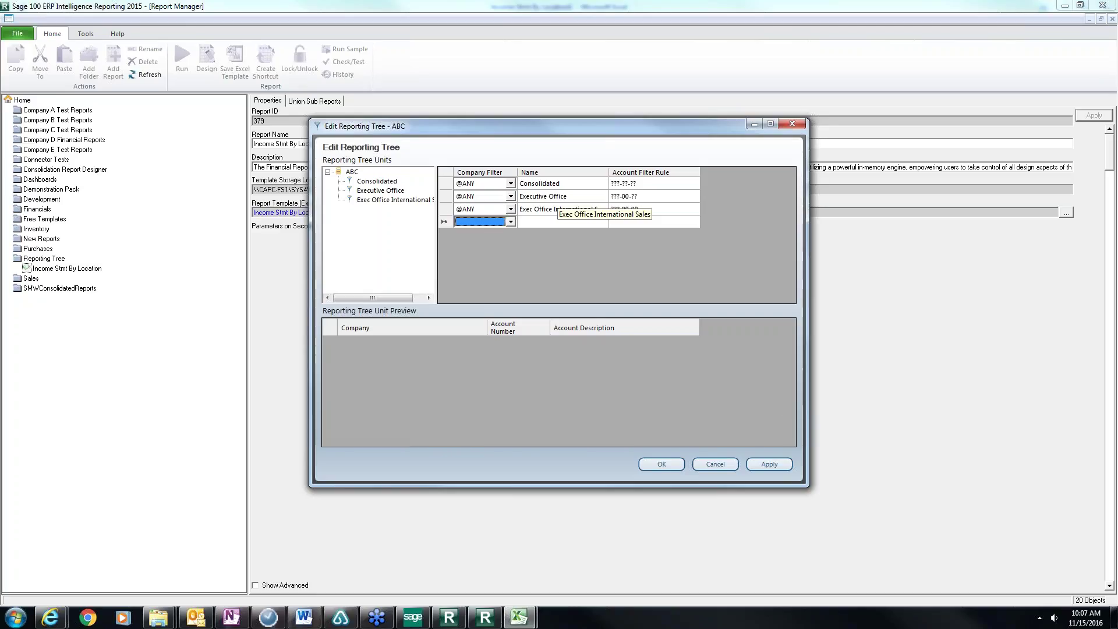
click(511, 222)
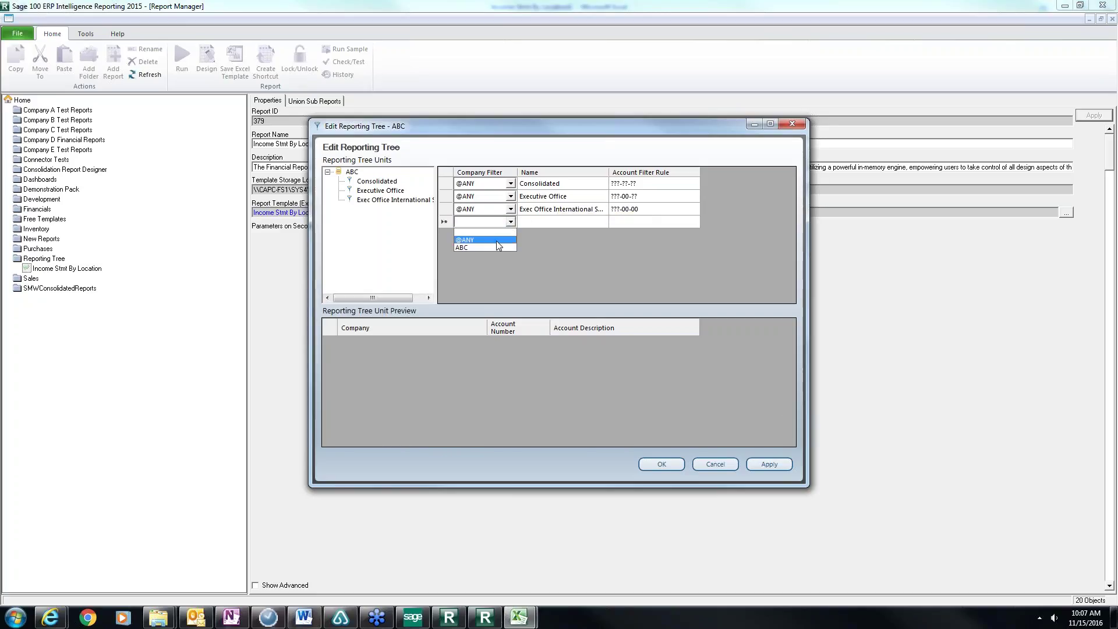
click(497, 240)
click(561, 223)
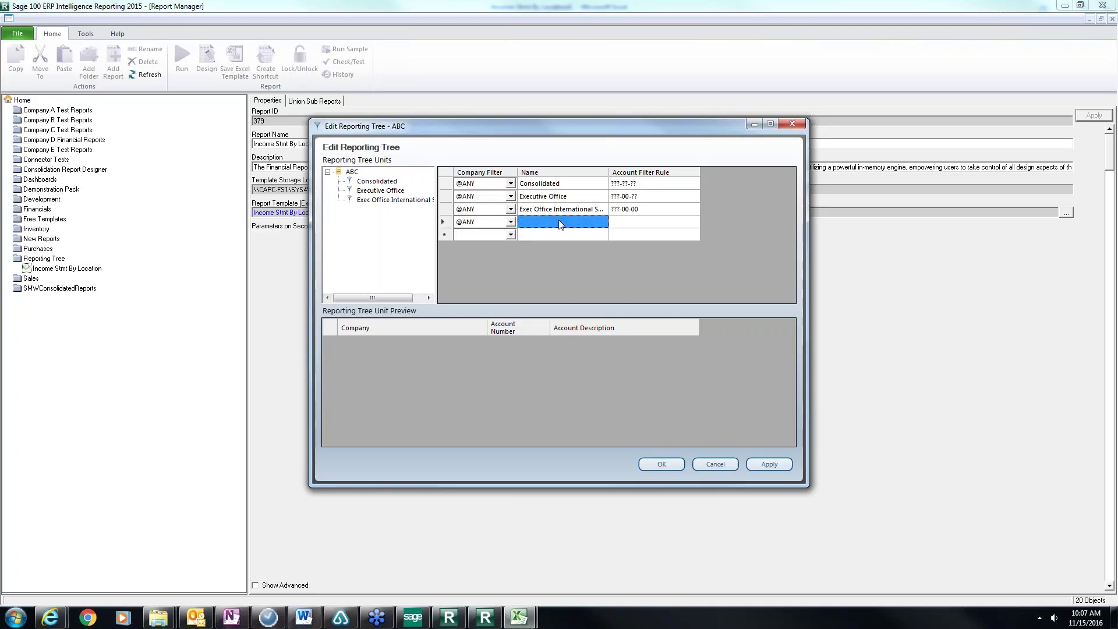
text(Exec)
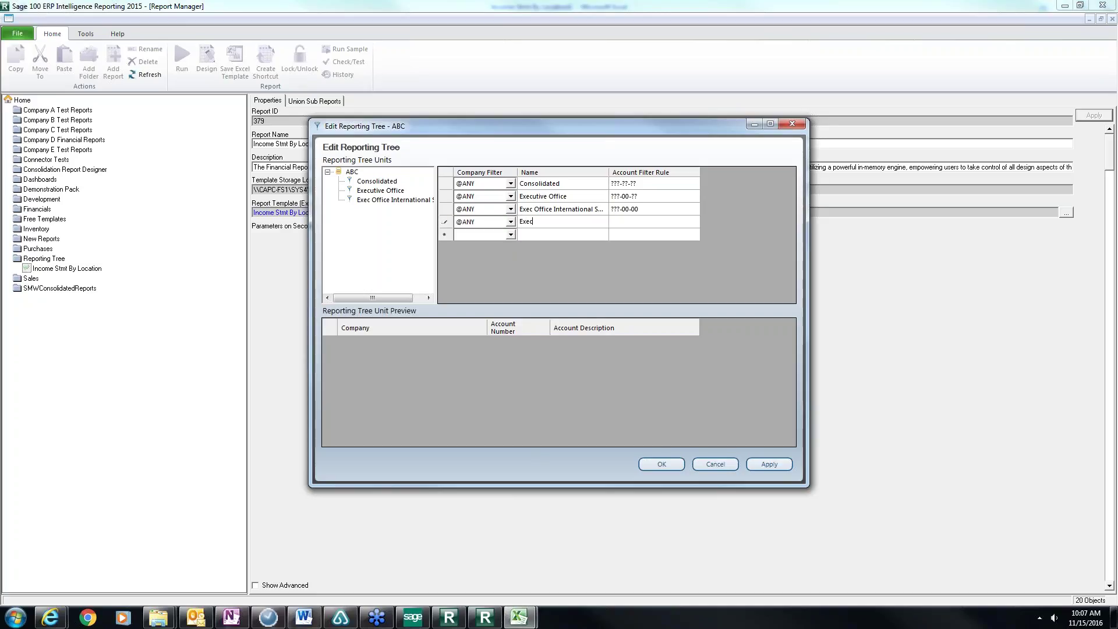
text( Office East Sales)
key(Tab)
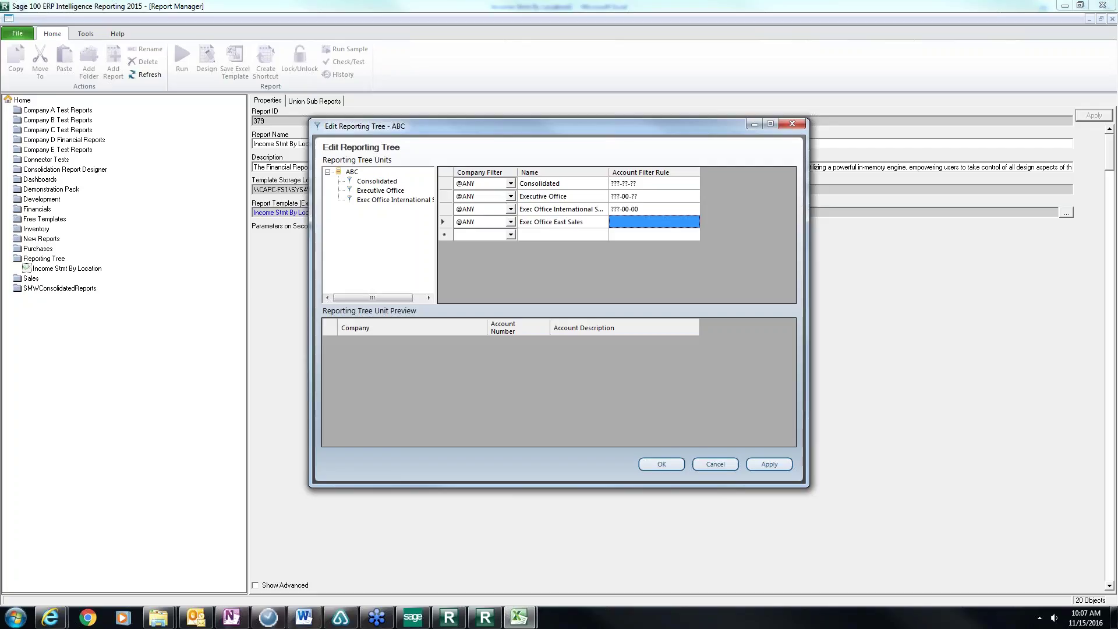
text(???)
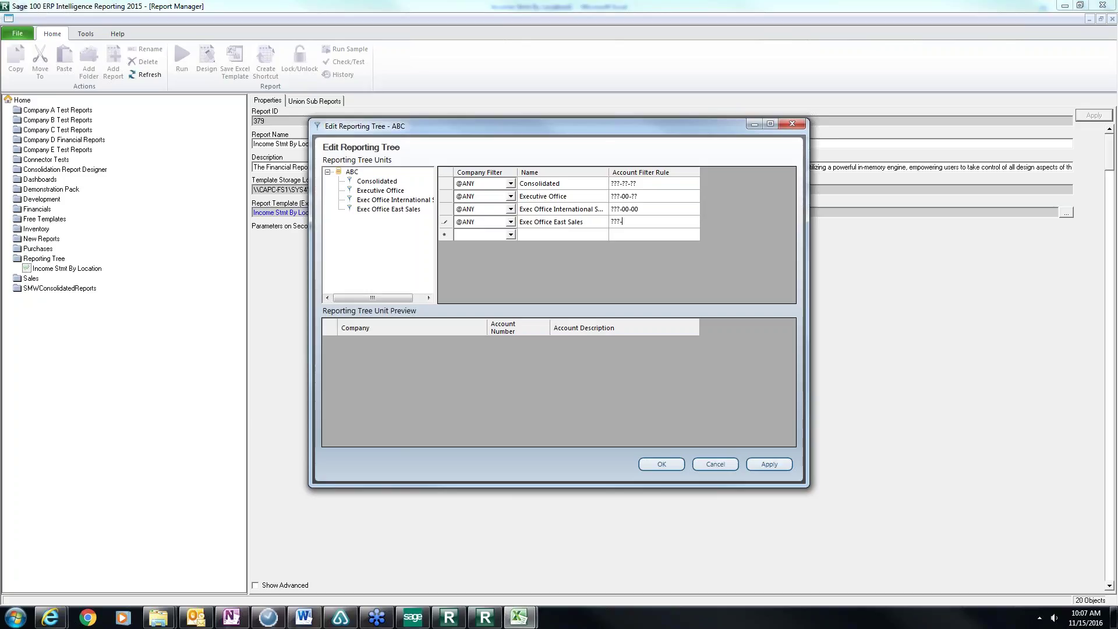
text(-00-01)
key(Tab)
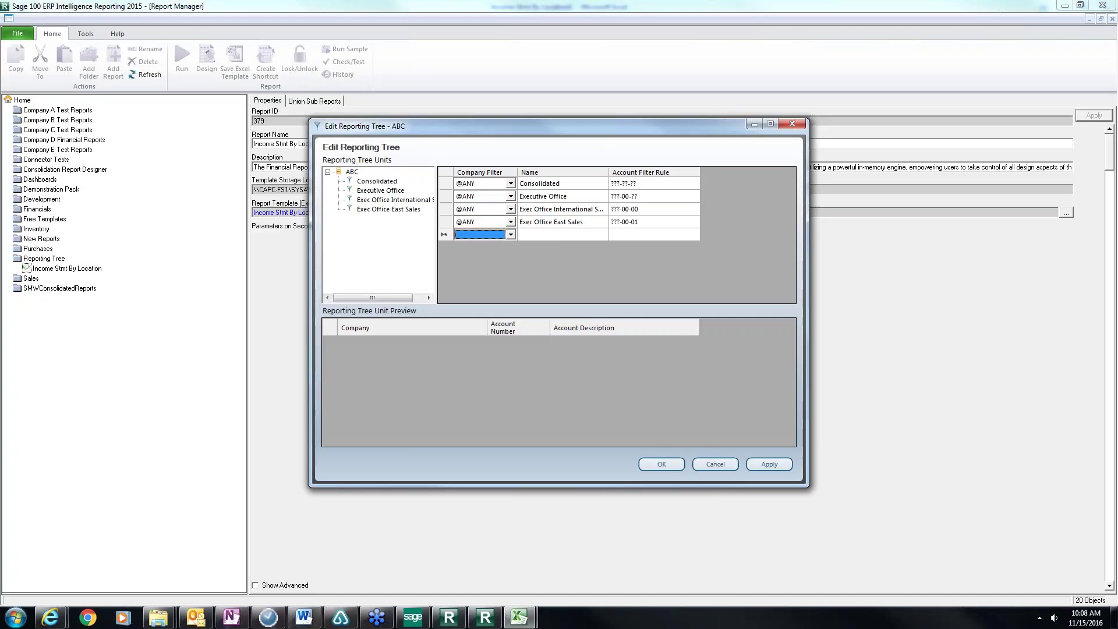
click(511, 235)
click(512, 235)
click(513, 250)
key(Tab)
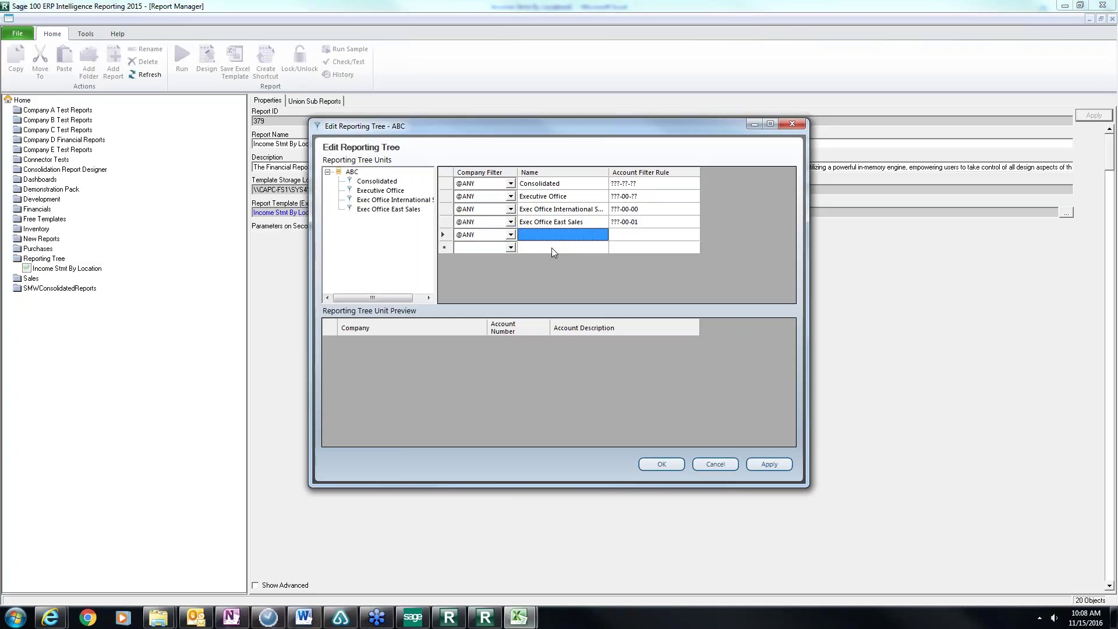
text(Cor)
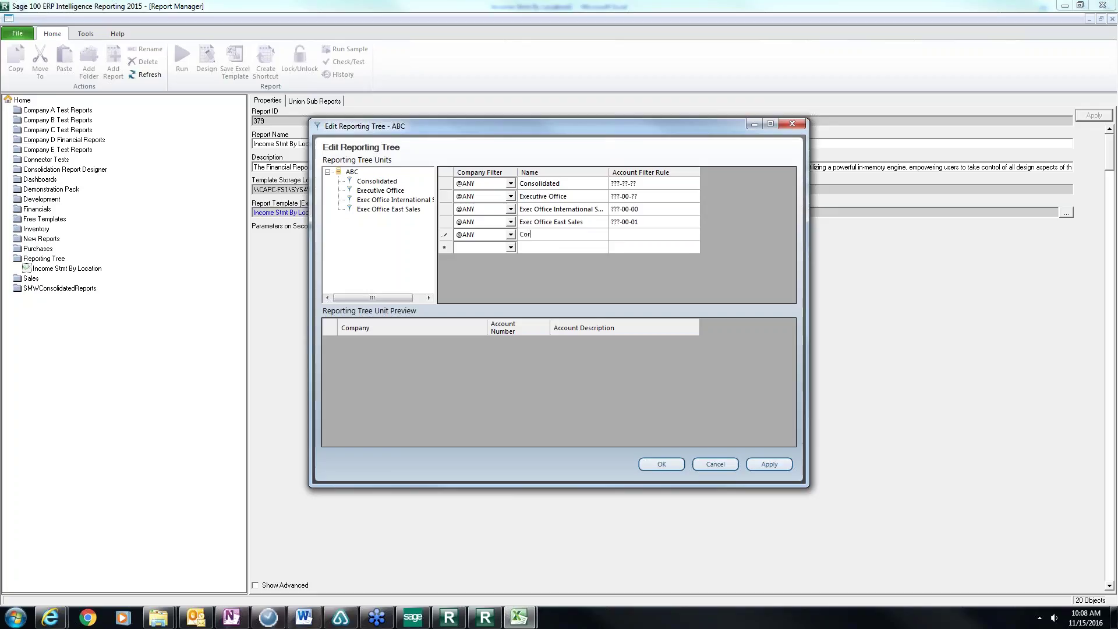
text(porate Office)
key(Tab)
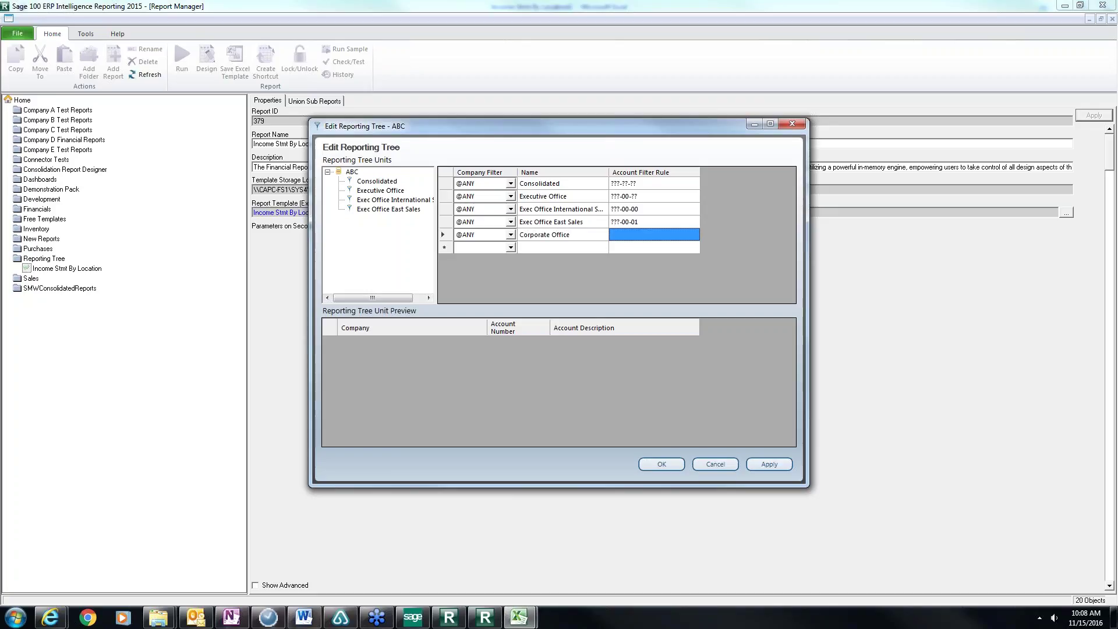
text(??)
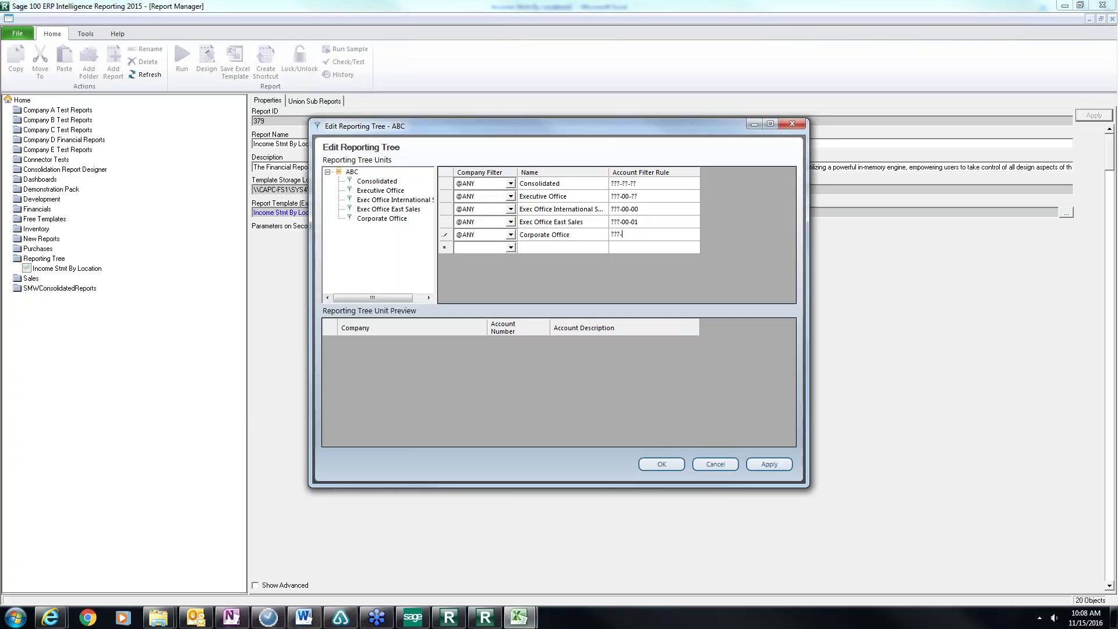
text(?-01-??)
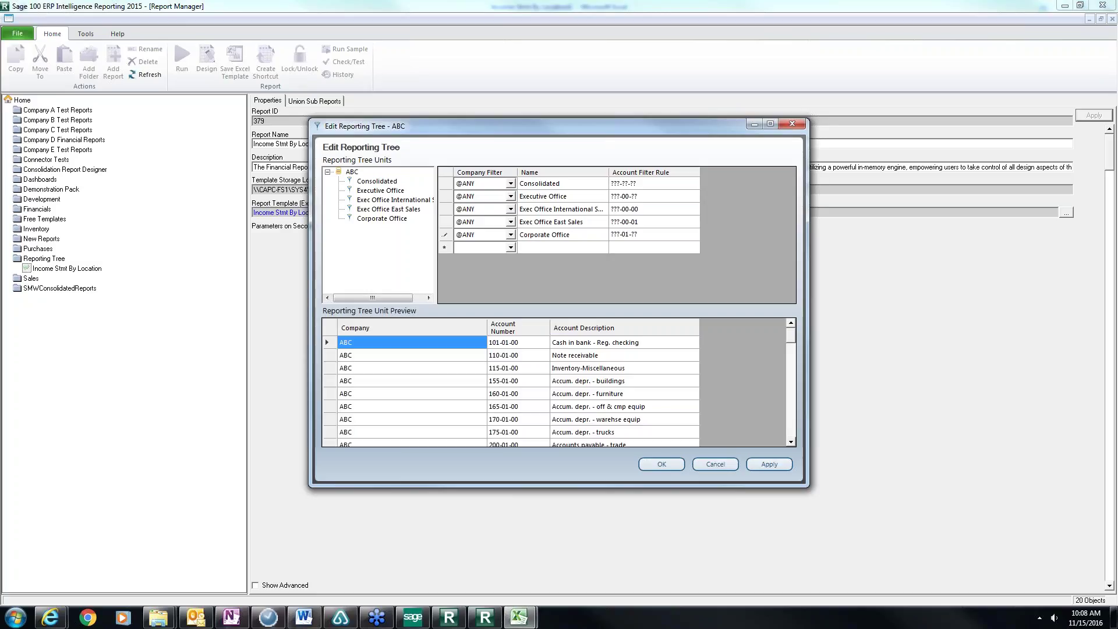
key(Tab)
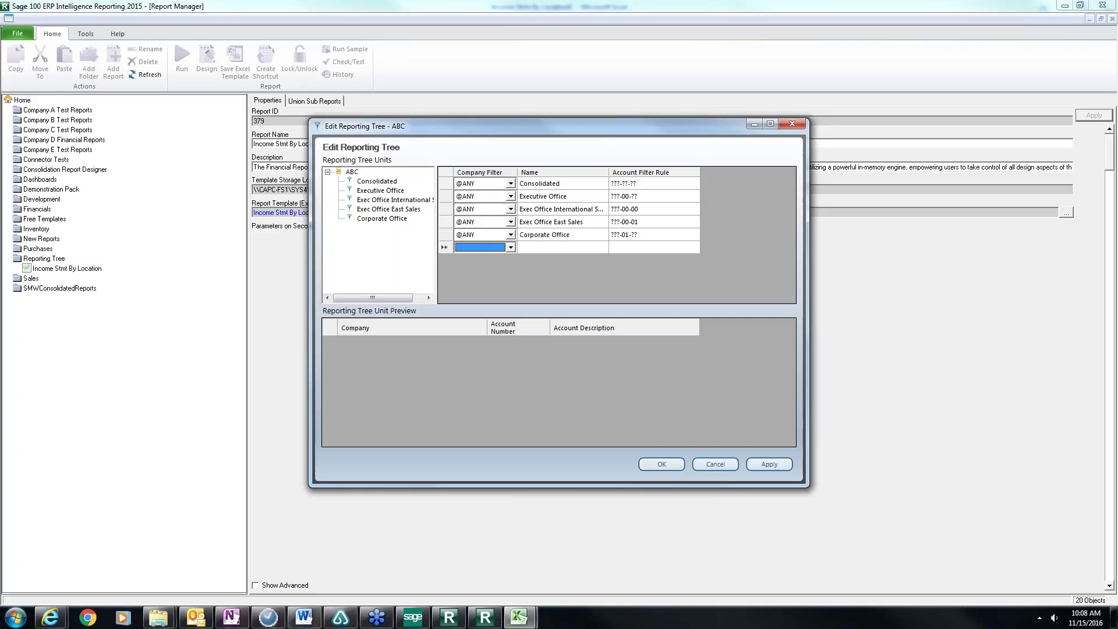
click(511, 248)
click(492, 265)
key(Tab)
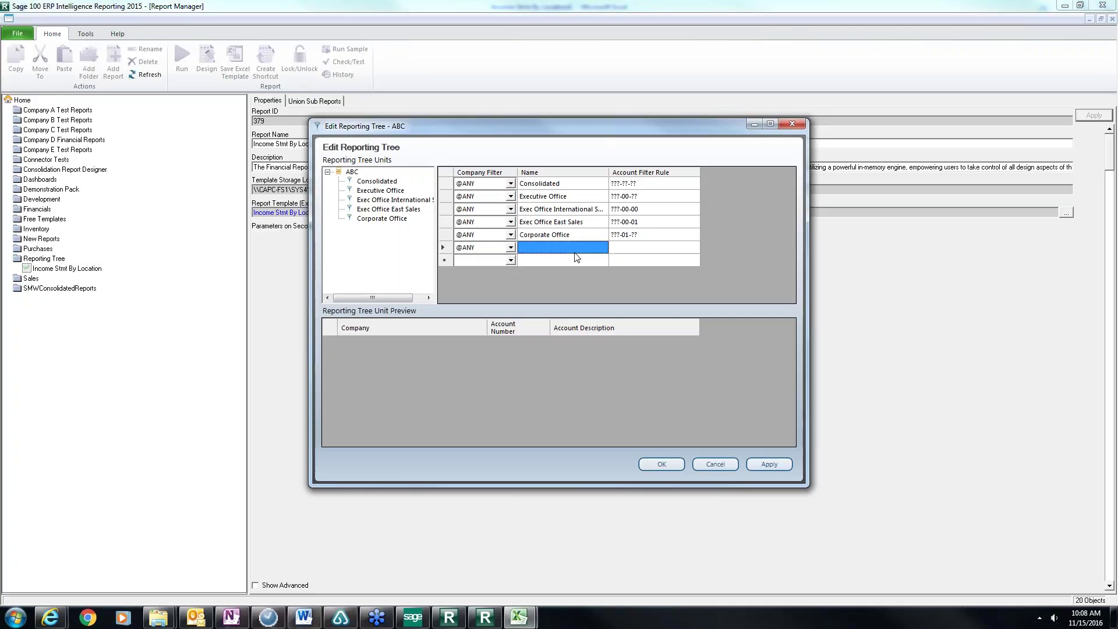
text(Corpo Office Internatio)
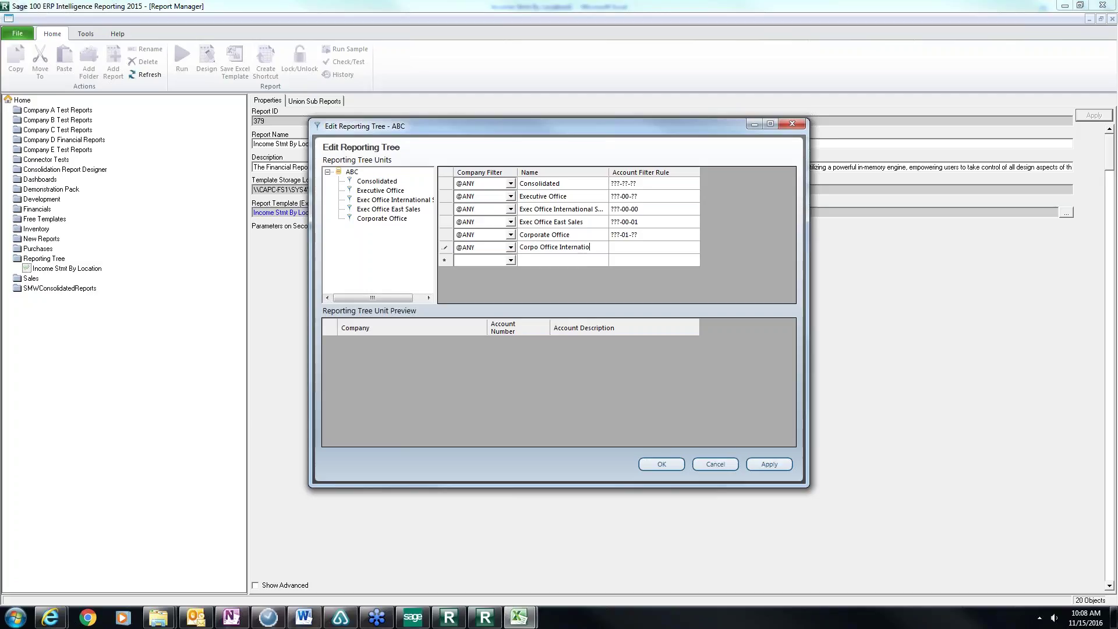
text(nal Sales)
key(BackSpace)
key(Tab)
text(???)
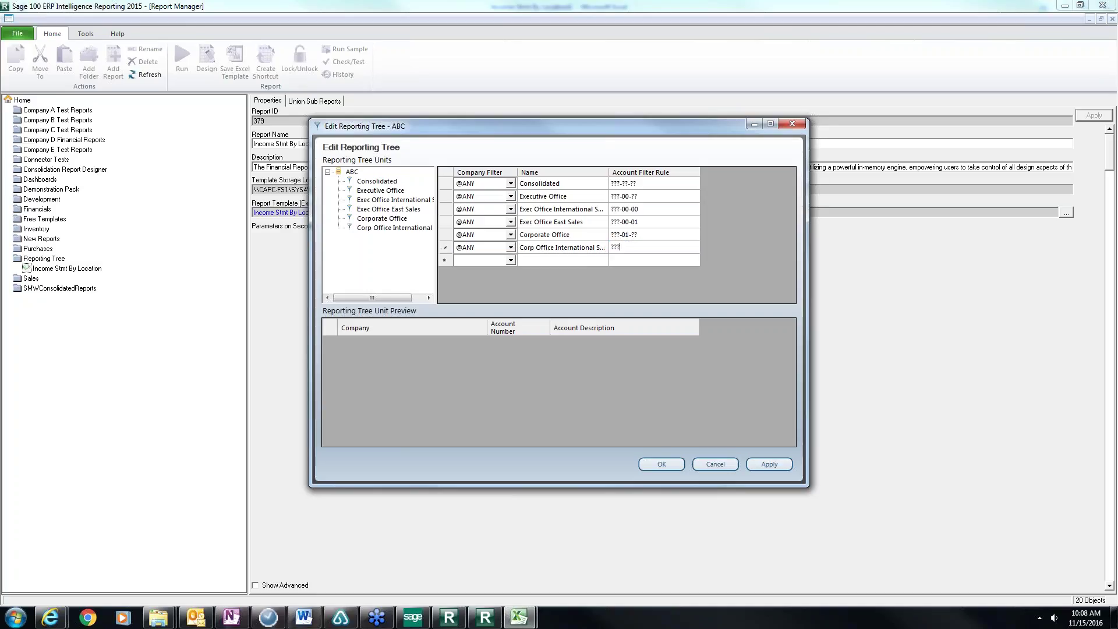
text(-01)
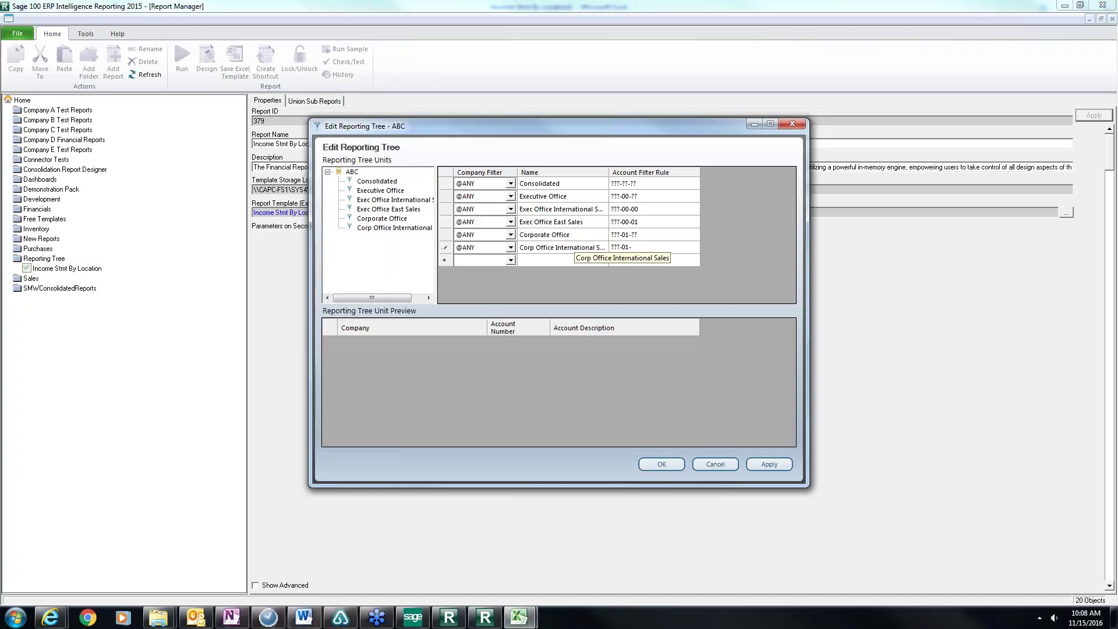
text(-00)
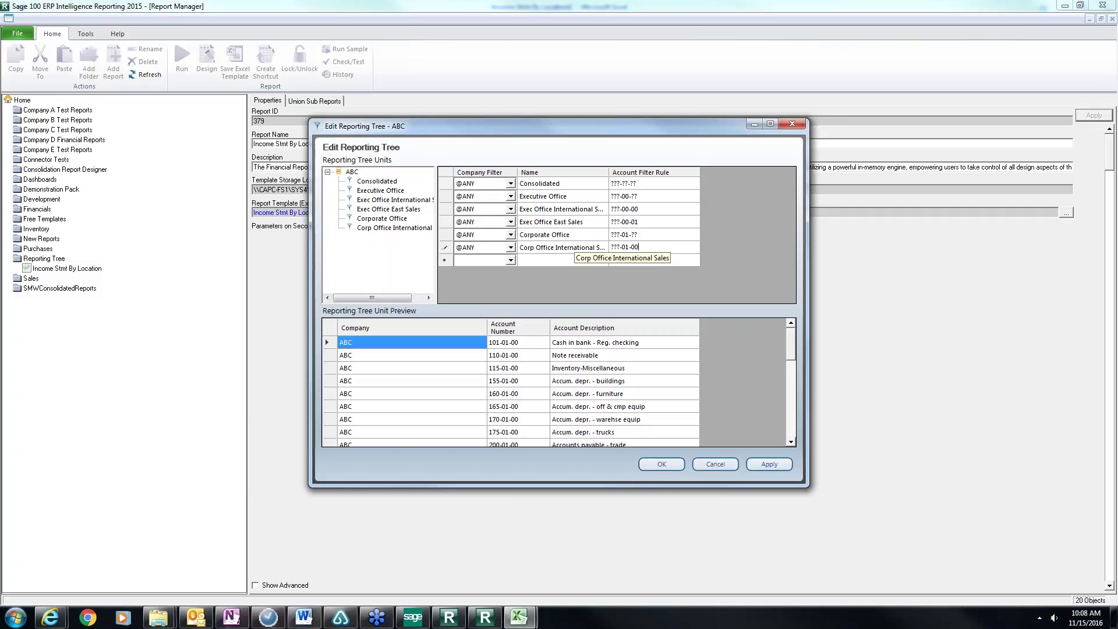
key(Tab)
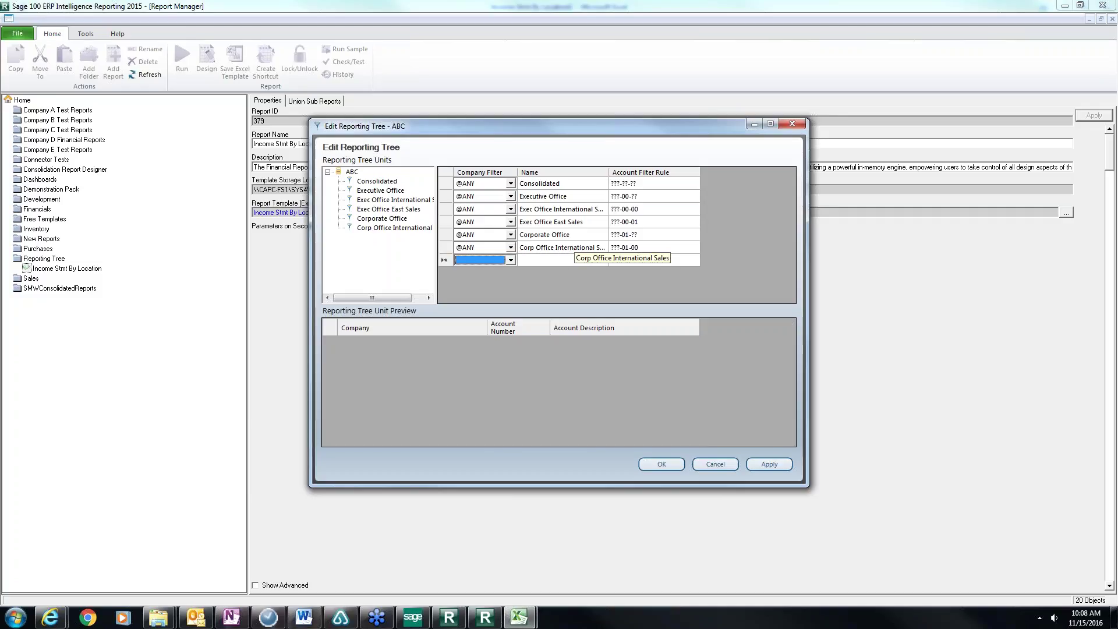
click(510, 261)
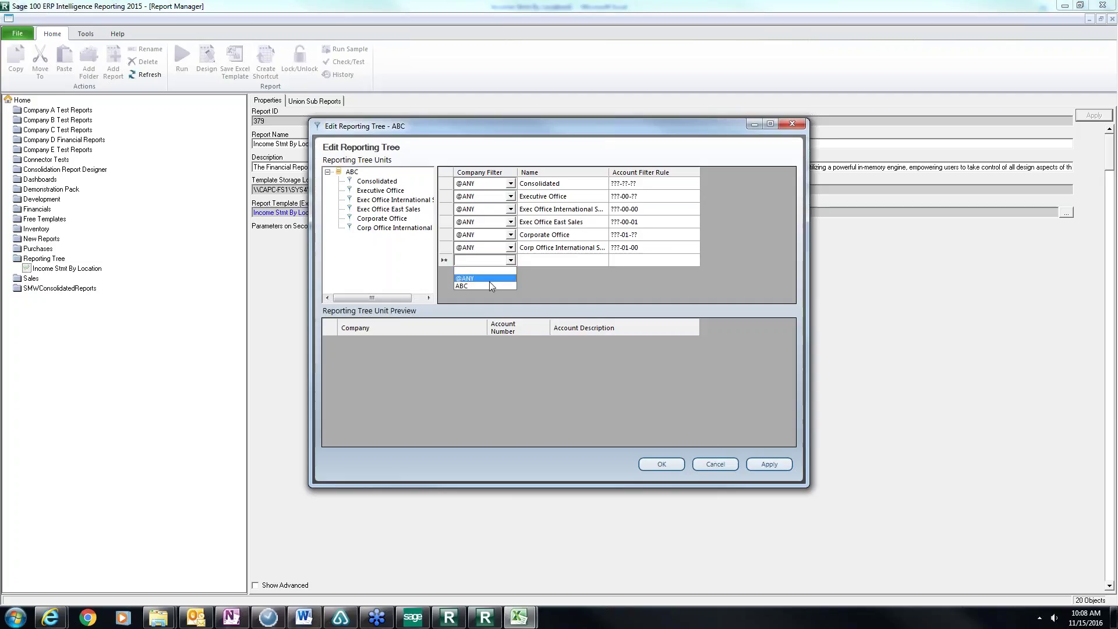
click(489, 282)
key(Tab)
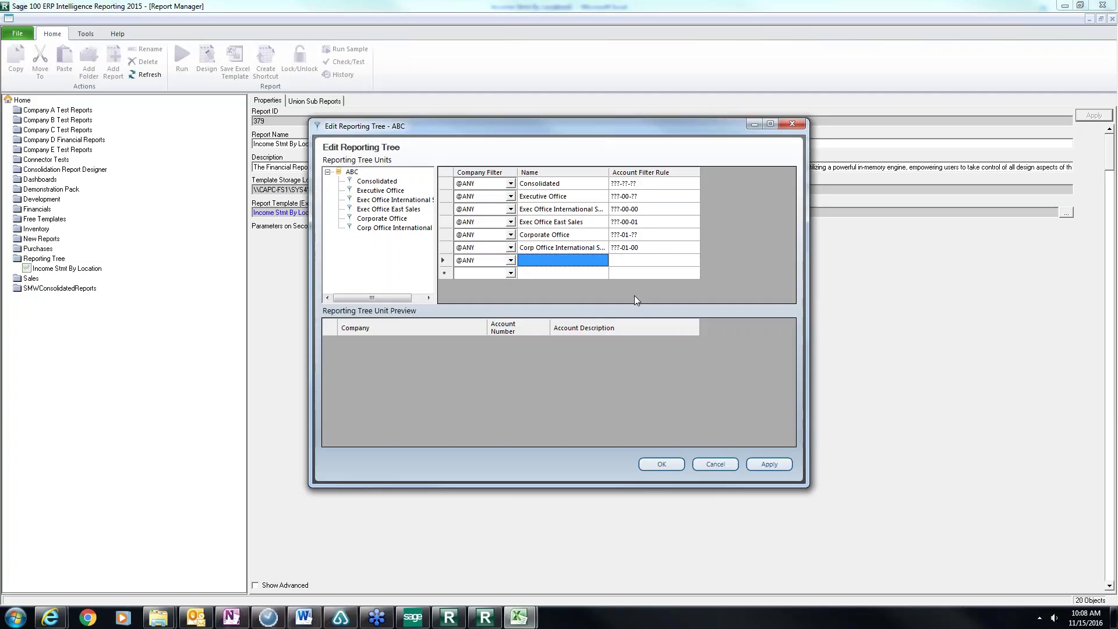
text(Corp Office East Sales)
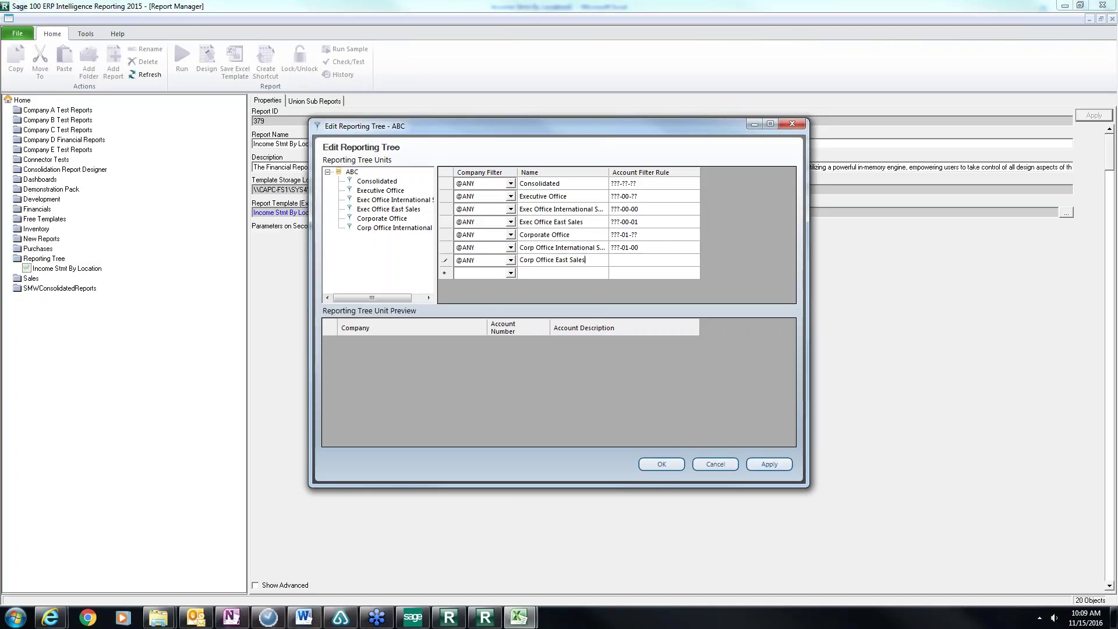
key(Tab)
text(???)
text(-01-01)
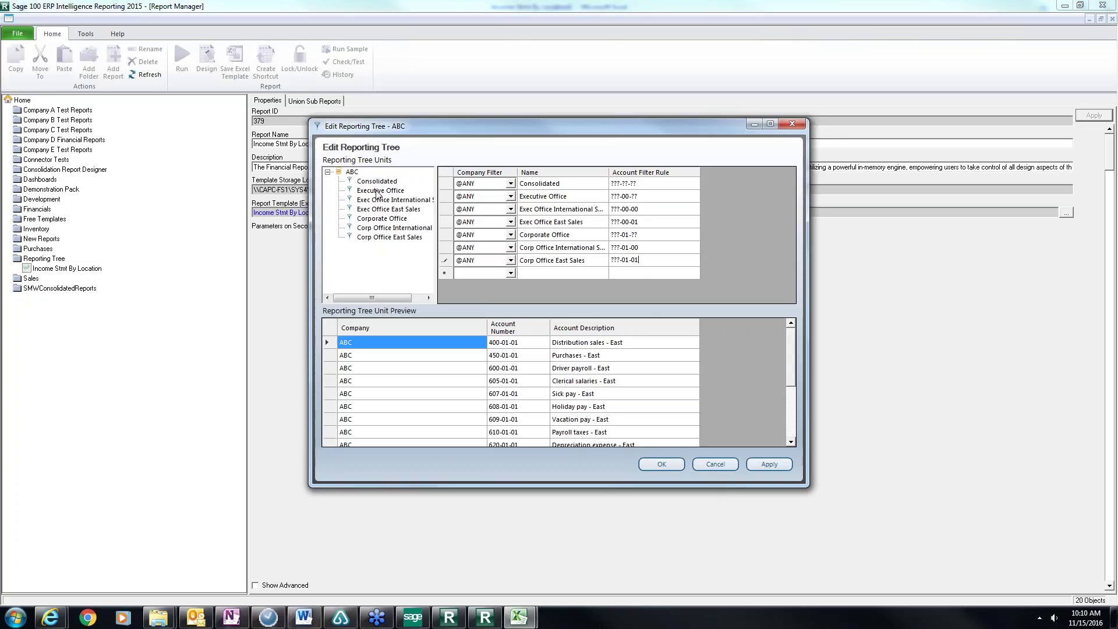
Nest the Executive Office unit under Consolidated in the reporting tree.
click(379, 191)
key(Up)
drag(379, 190, 377, 181)
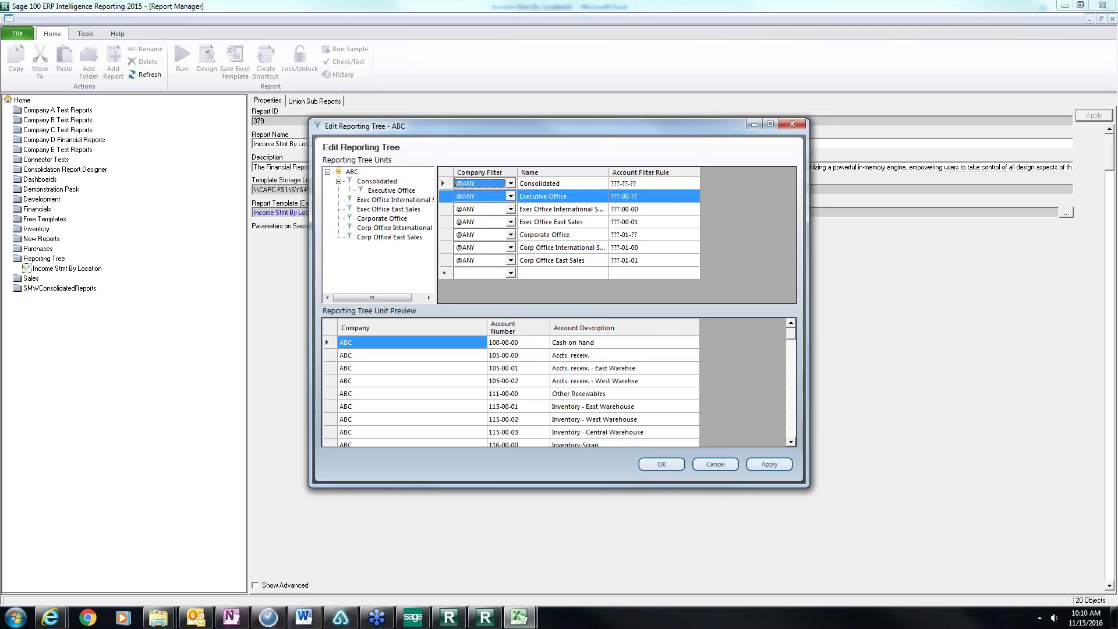
Nest Exec Office International Sales under Executive Office and widen the tree area to fit the full unit names.
click(393, 200)
click(392, 209)
click(400, 193)
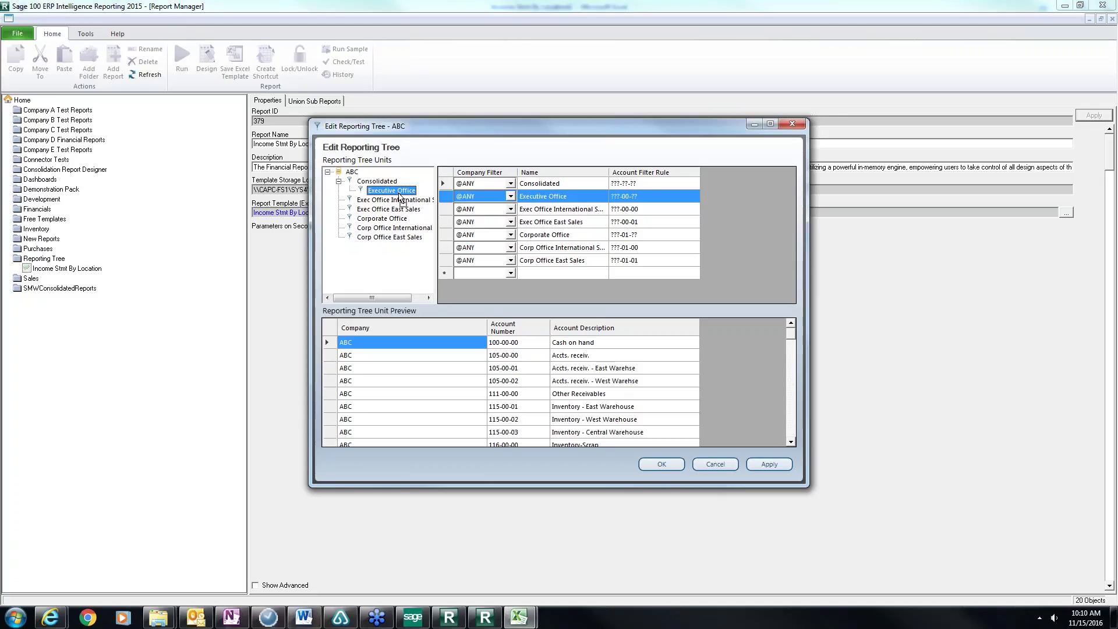
drag(401, 200, 392, 191)
click(429, 298)
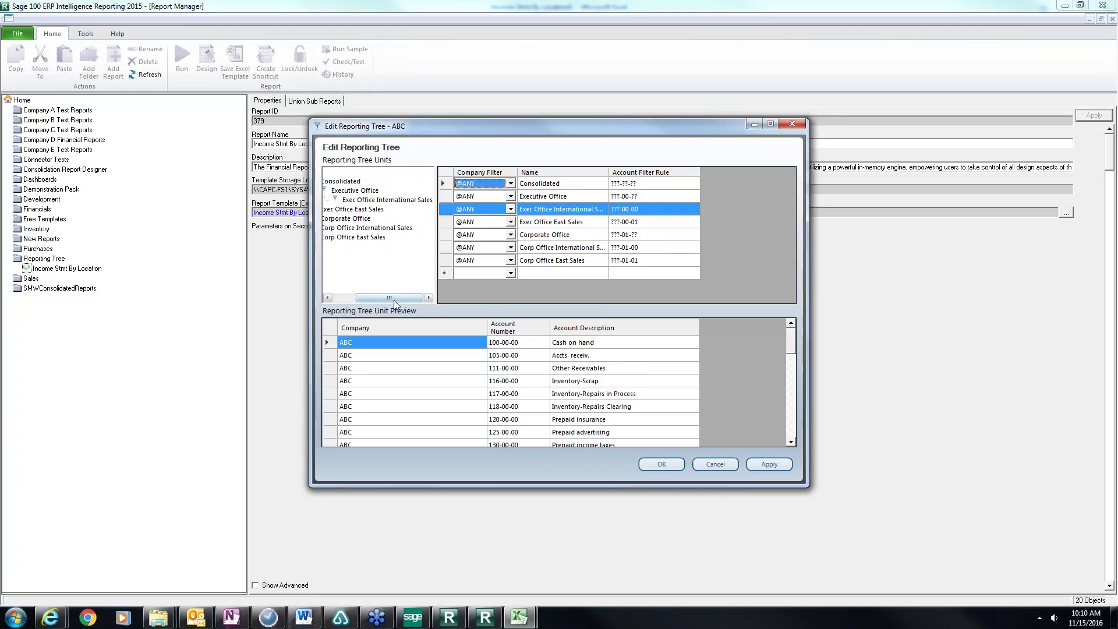
click(439, 243)
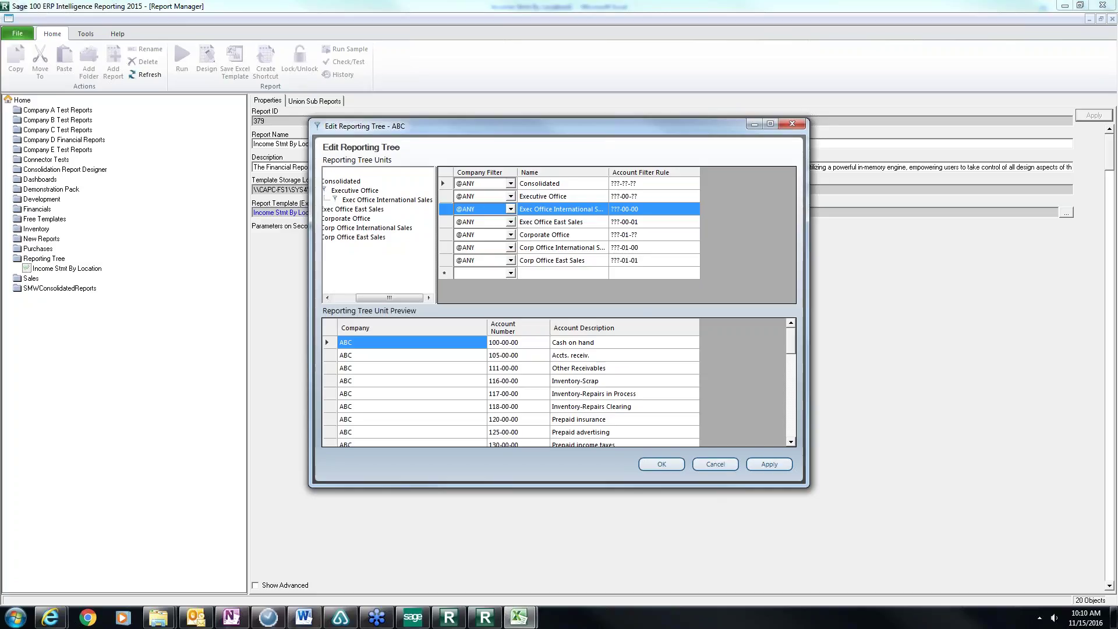
drag(437, 251, 468, 250)
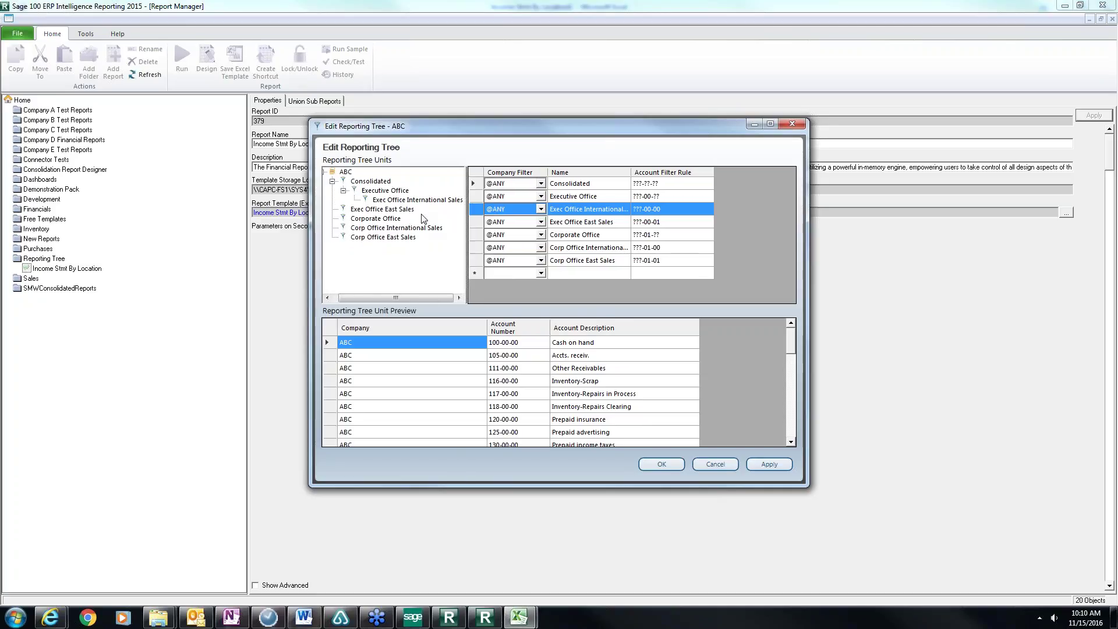
Nest the Exec Office East Sales unit under Executive Office in the reporting tree.
click(368, 210)
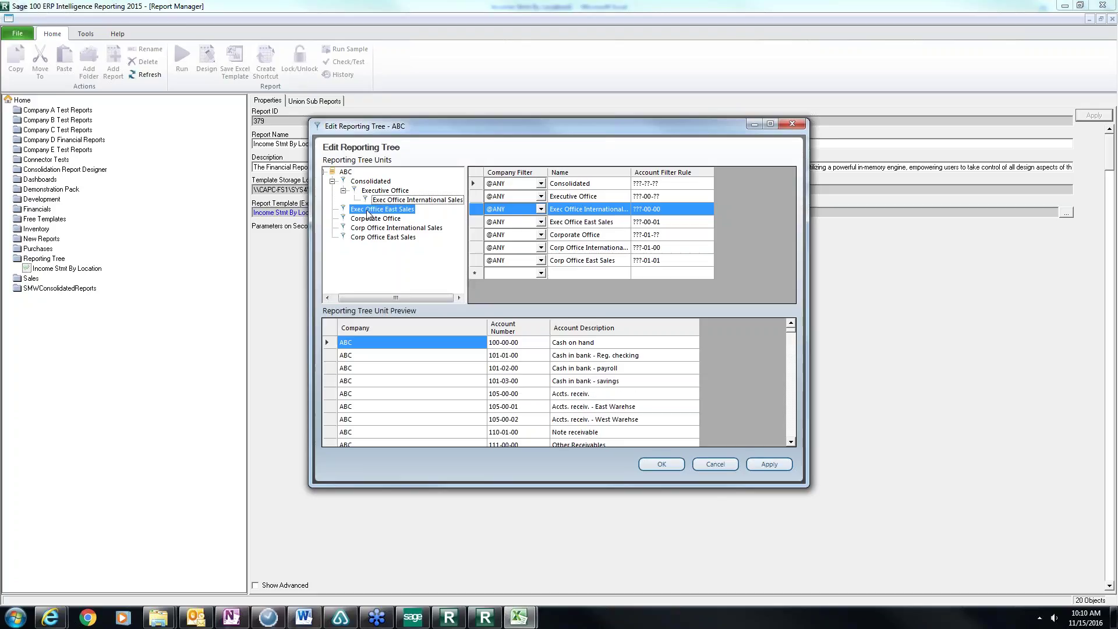
click(387, 200)
click(388, 192)
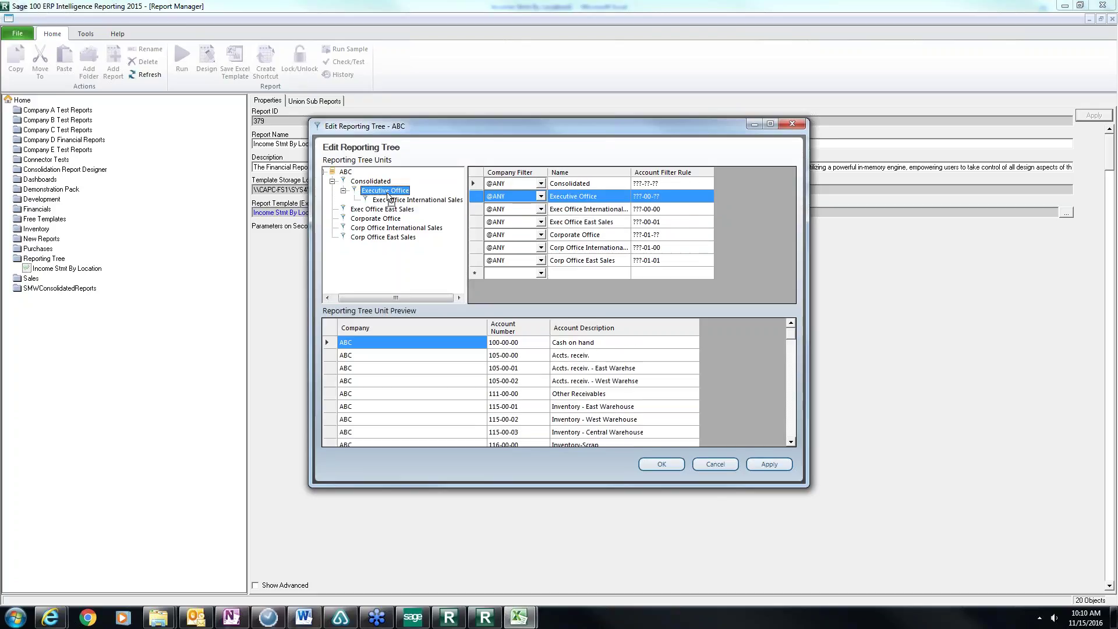
drag(388, 197, 387, 193)
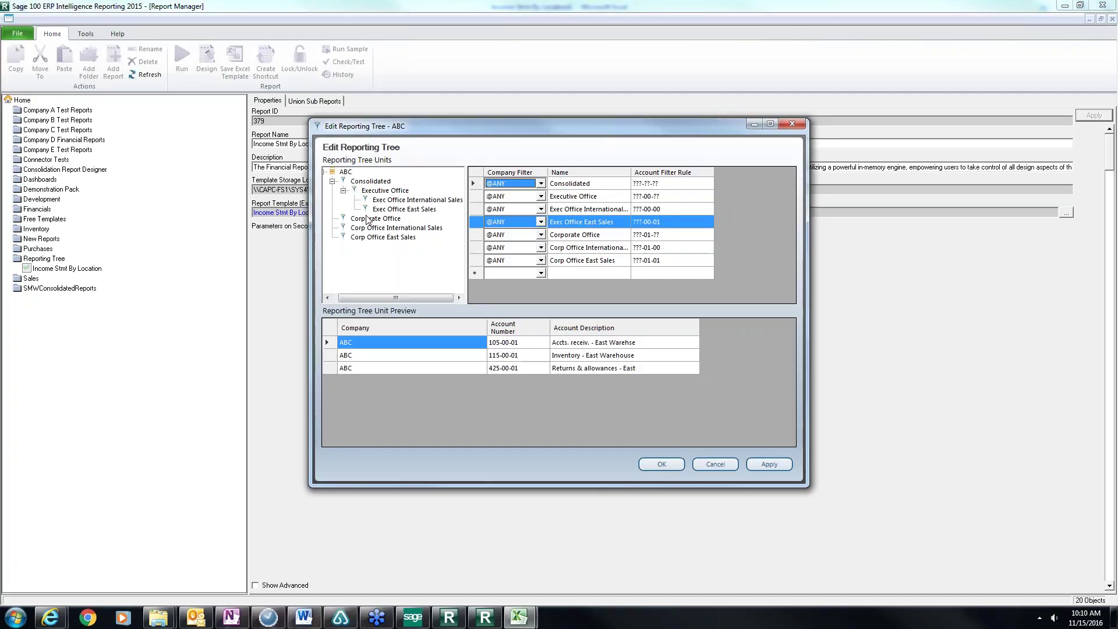
Nest the Corporate Office unit under Consolidated, at the same level as Executive Office.
click(384, 190)
click(371, 182)
drag(376, 219, 378, 228)
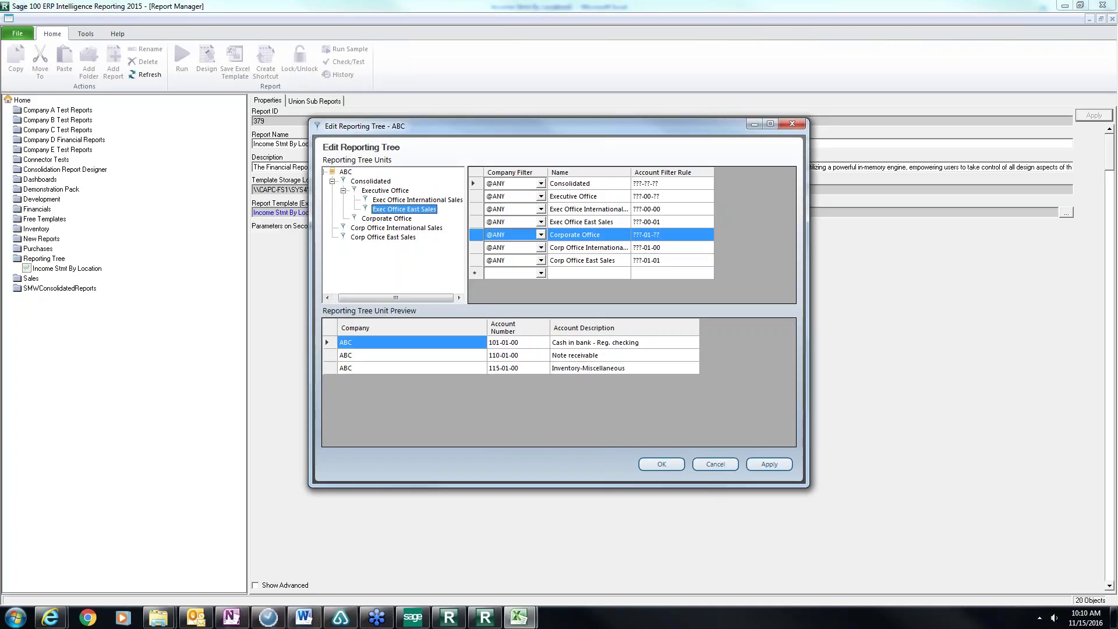
Nest Corp Office International Sales and Corp Office East Sales under the Corporate Office unit.
drag(379, 227, 383, 219)
click(379, 237)
click(383, 220)
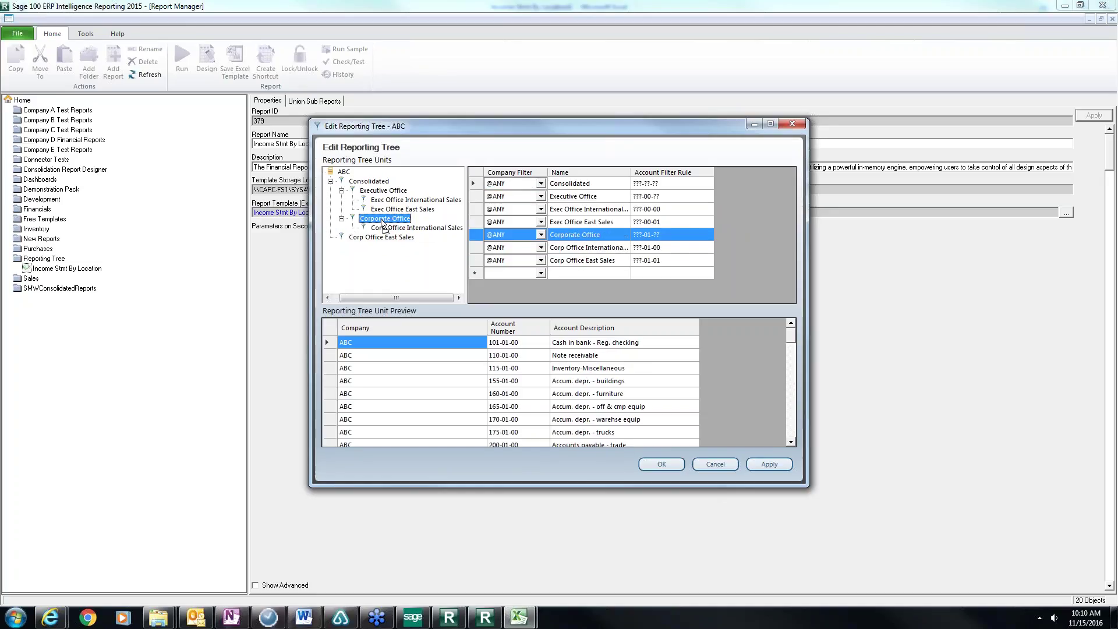
drag(383, 223, 382, 222)
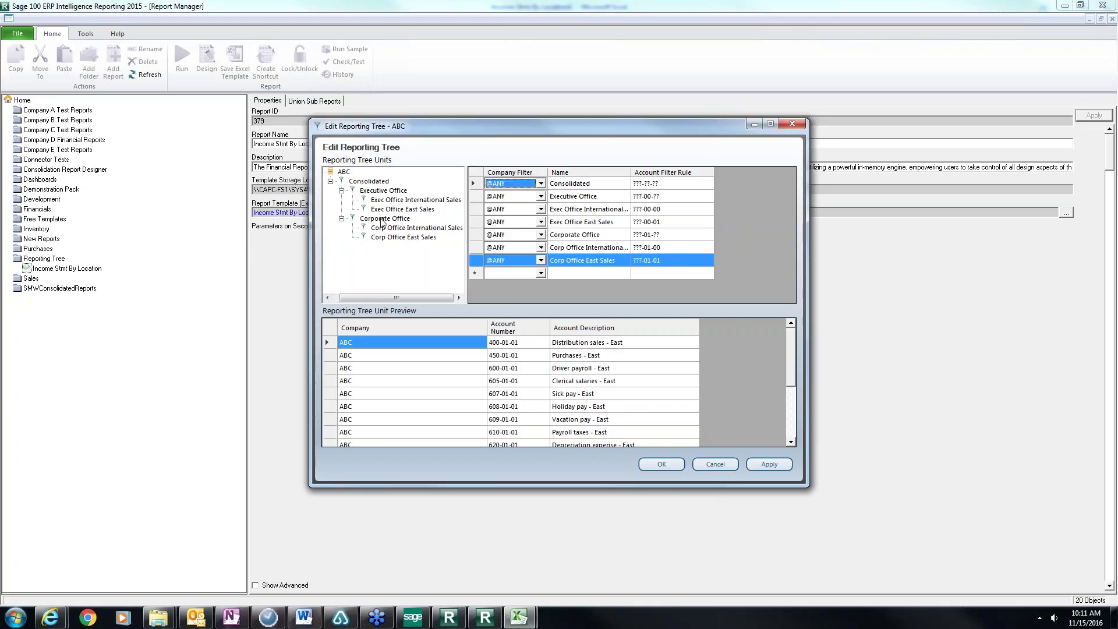
Review the tree hierarchy by collapsing the Corporate Office and Executive Office branches and toggling the Consolidated branch.
click(342, 218)
click(344, 191)
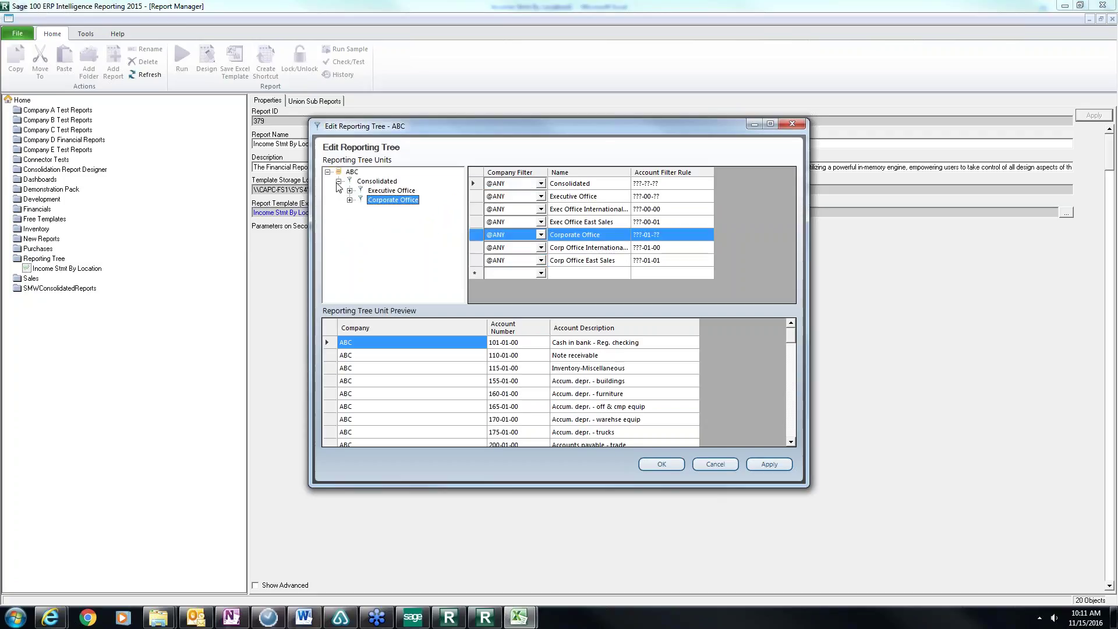
click(340, 181)
click(338, 182)
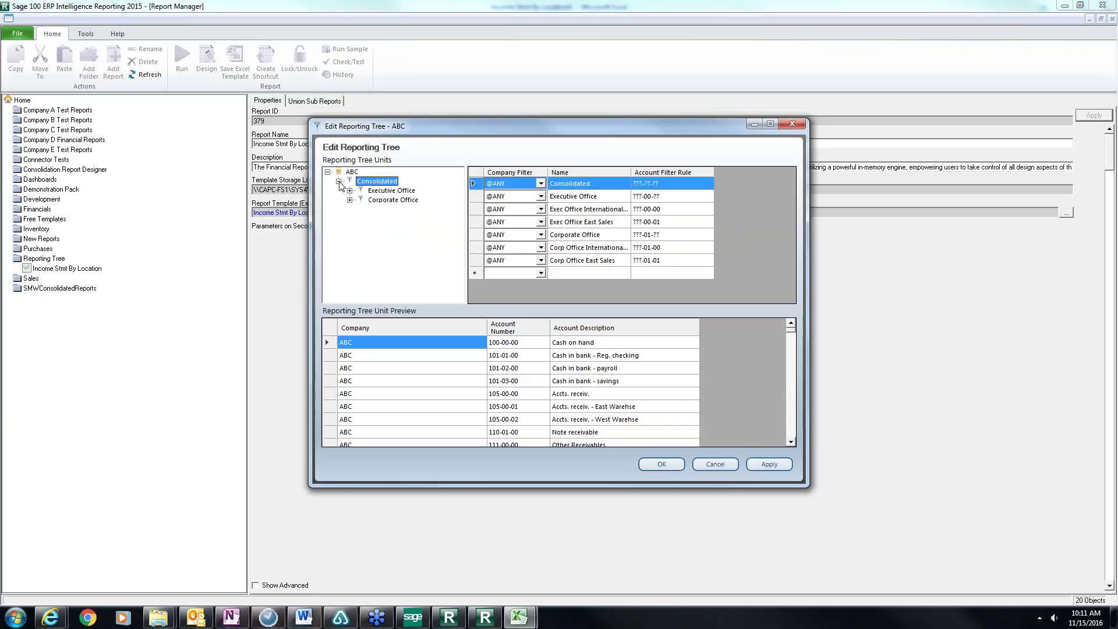
Expand the Executive Office and Corporate Office branches, and save the ABC reporting tree.
click(350, 191)
click(350, 219)
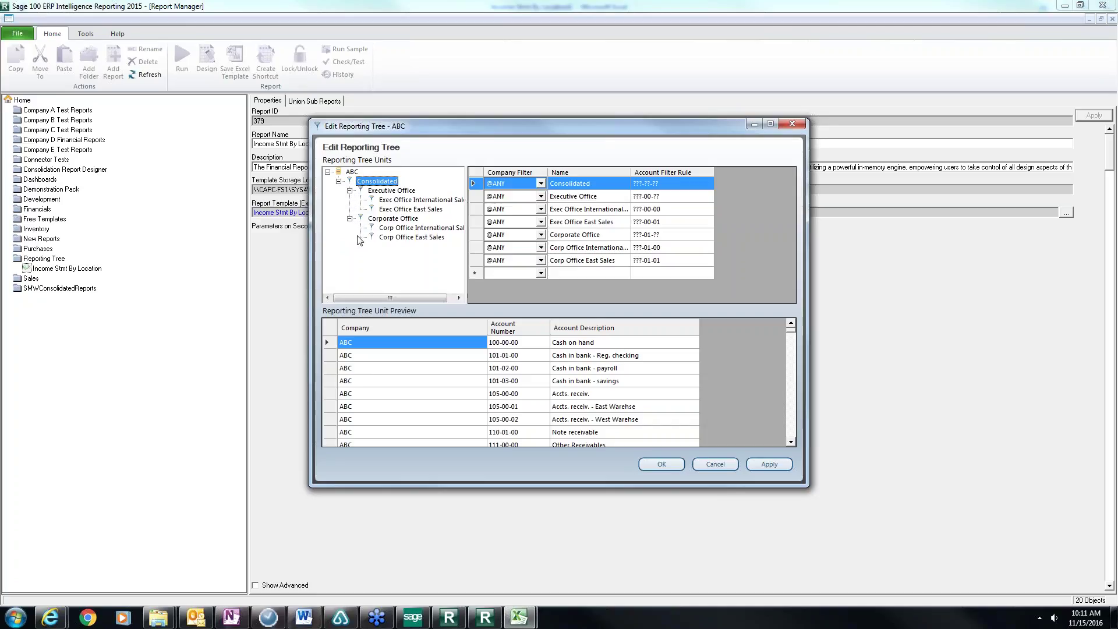
click(657, 470)
click(772, 465)
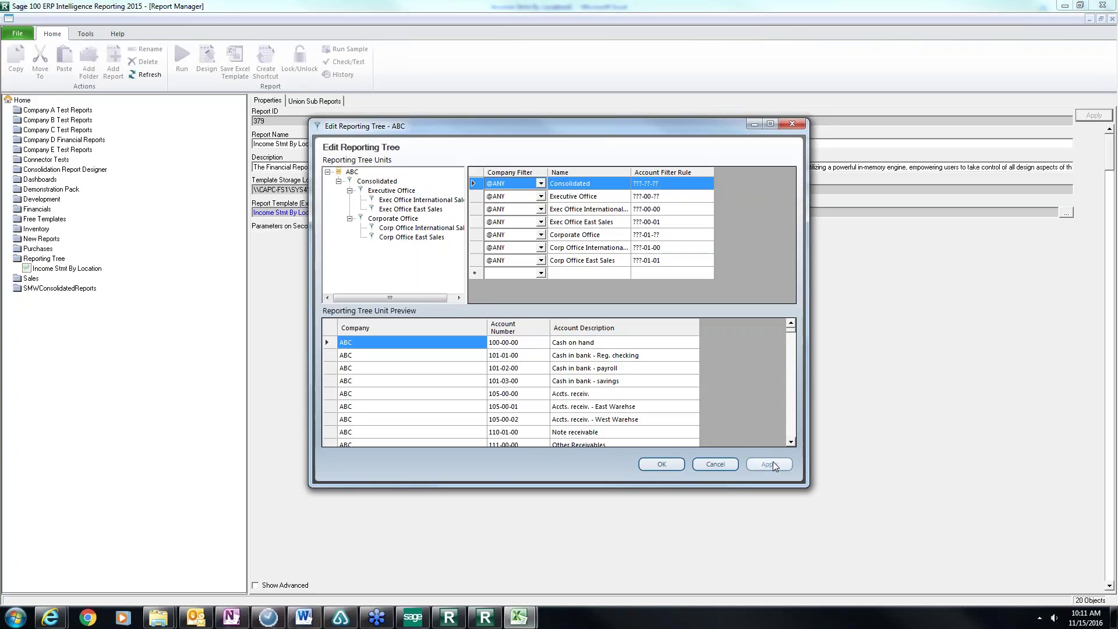
click(680, 468)
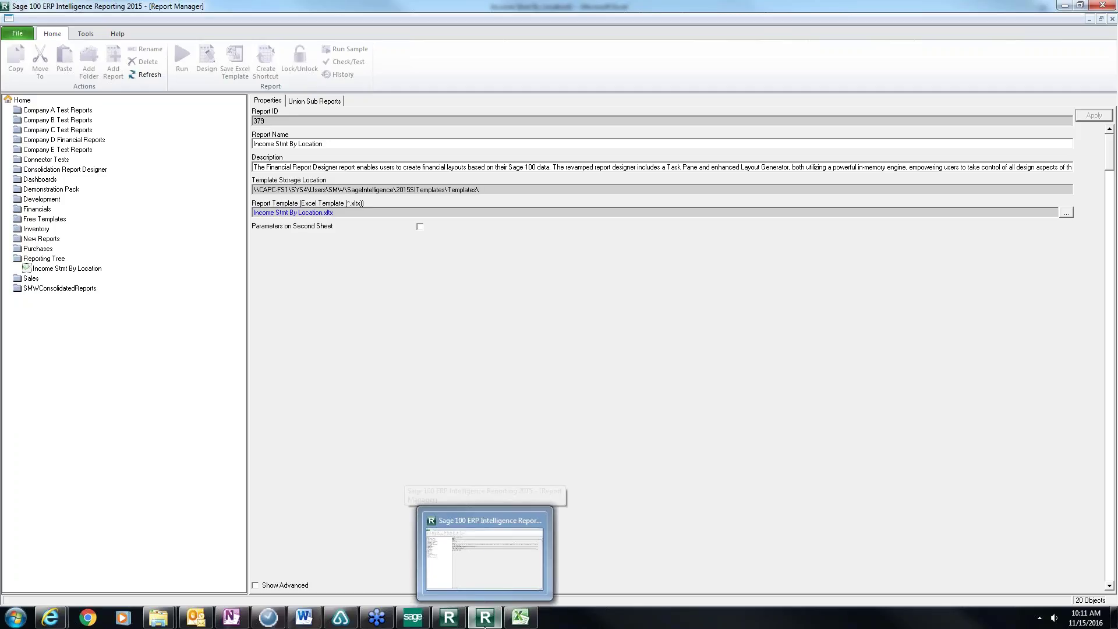
Switch to the Excel workbook and examine the existing ABC Tree hierarchy and its unit filter rules.
click(518, 620)
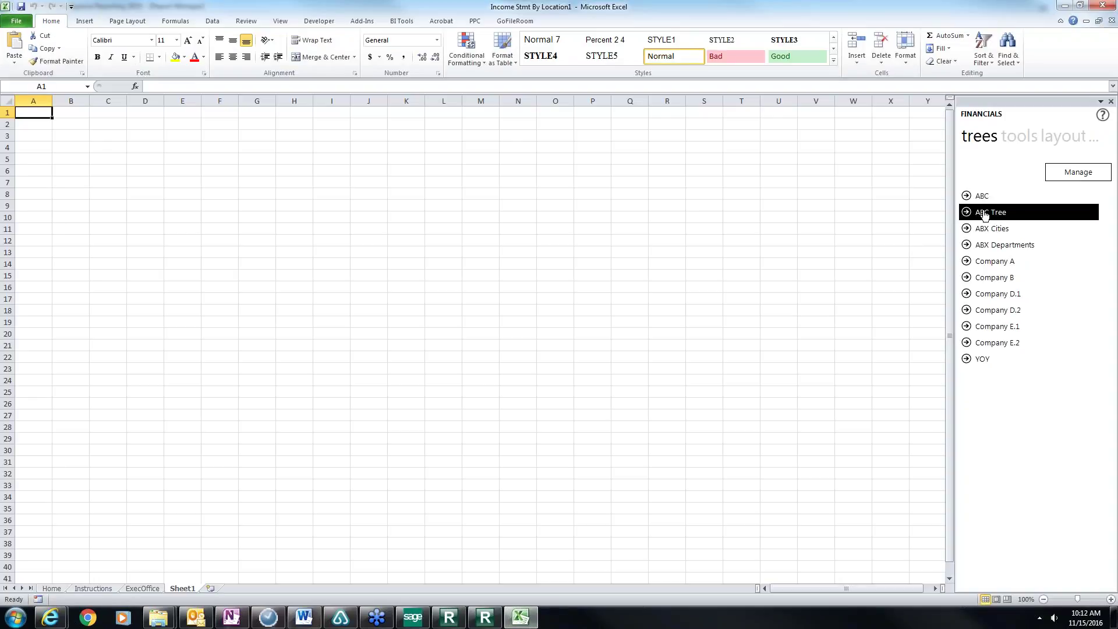
click(984, 216)
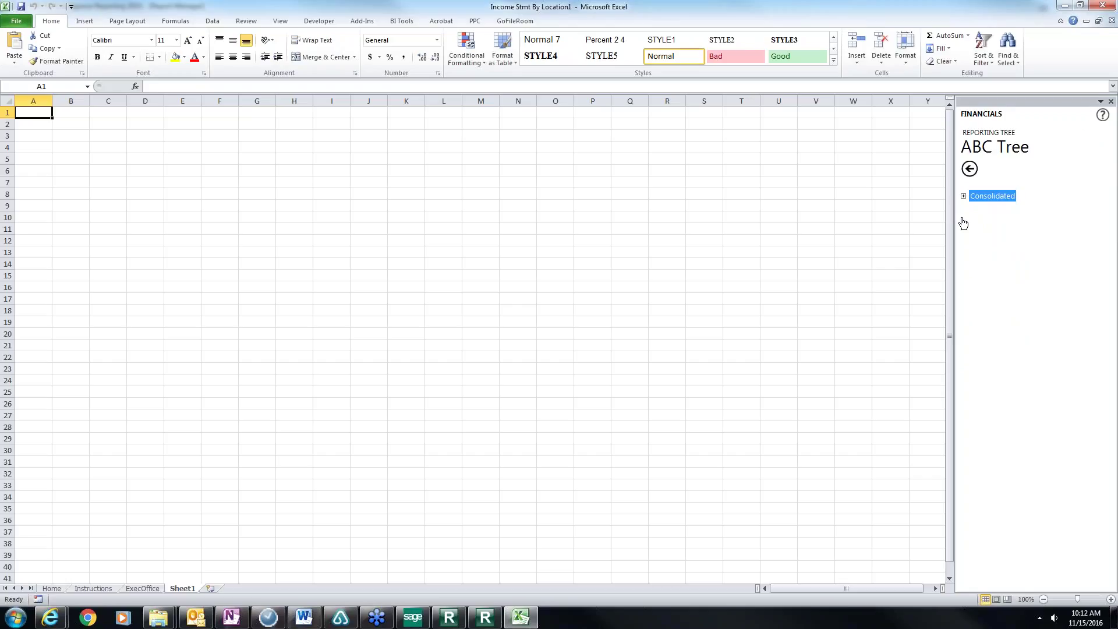
click(971, 170)
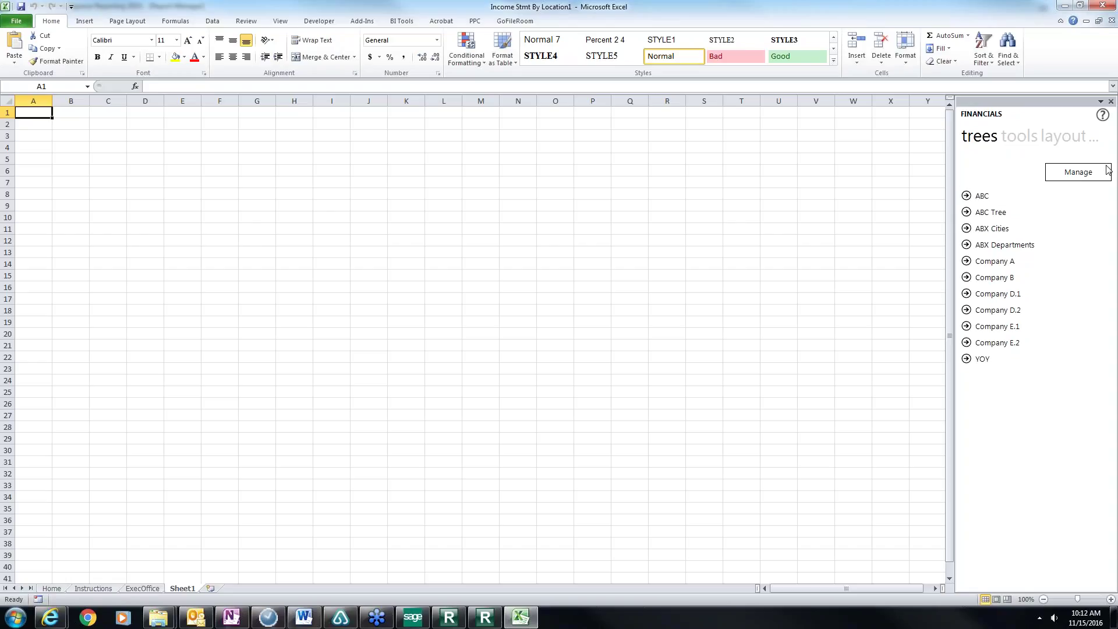
click(1079, 172)
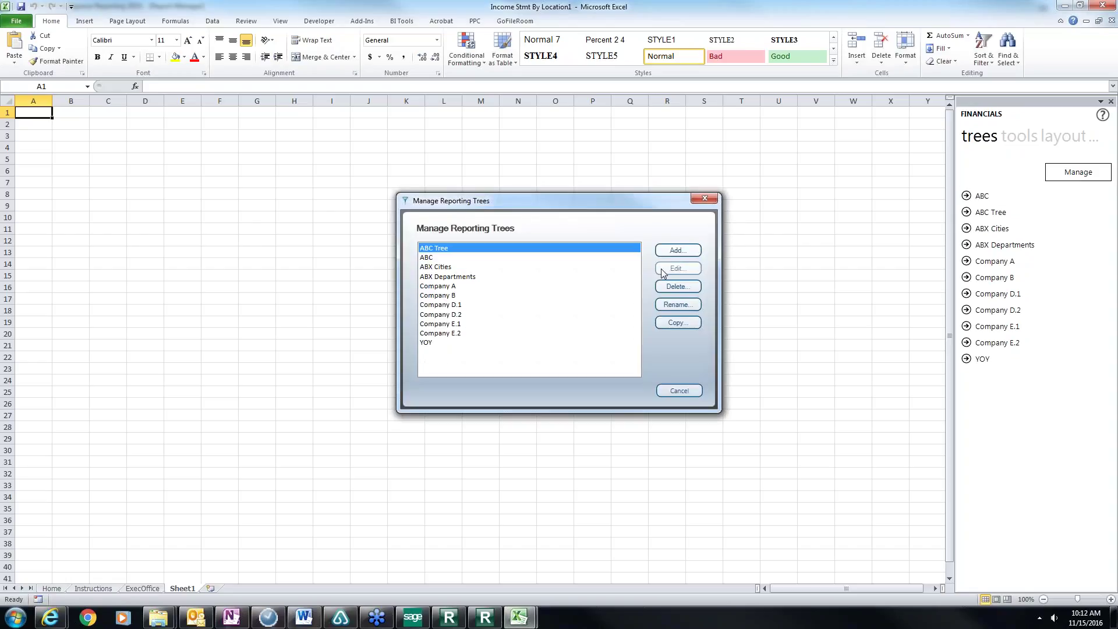
click(693, 270)
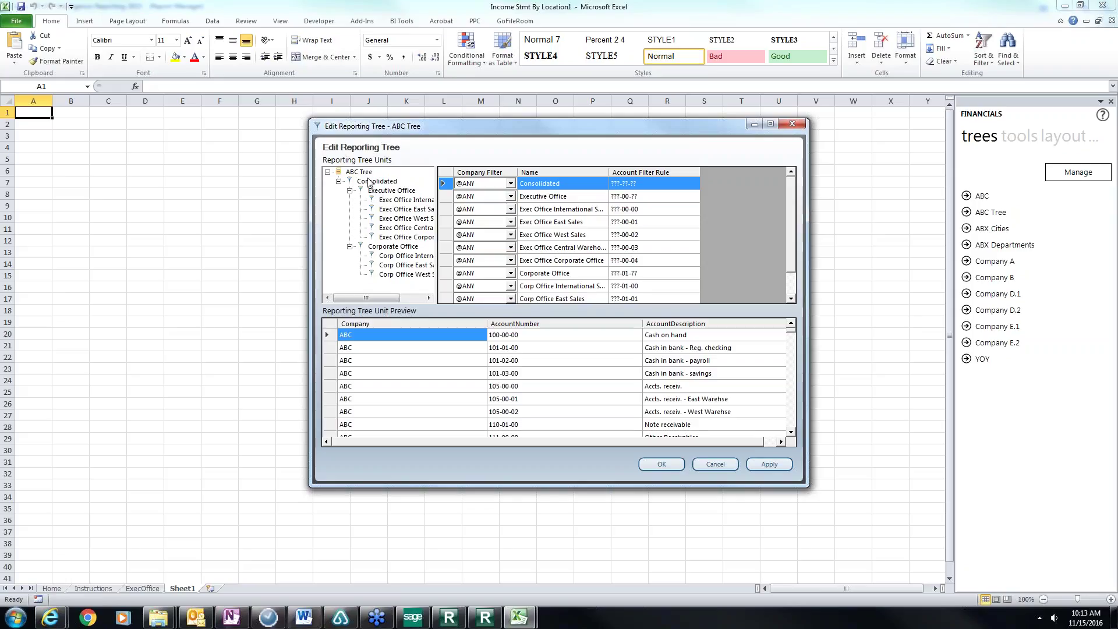
click(666, 466)
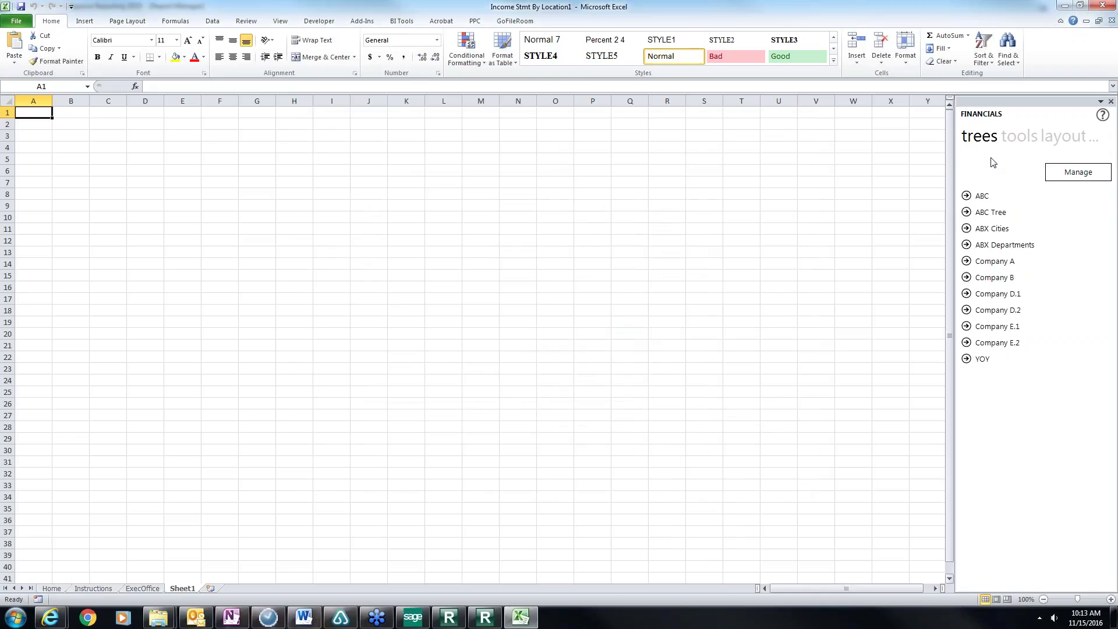
Insert the Main Accounts list into Sheet1 starting at cell A9.
click(1014, 140)
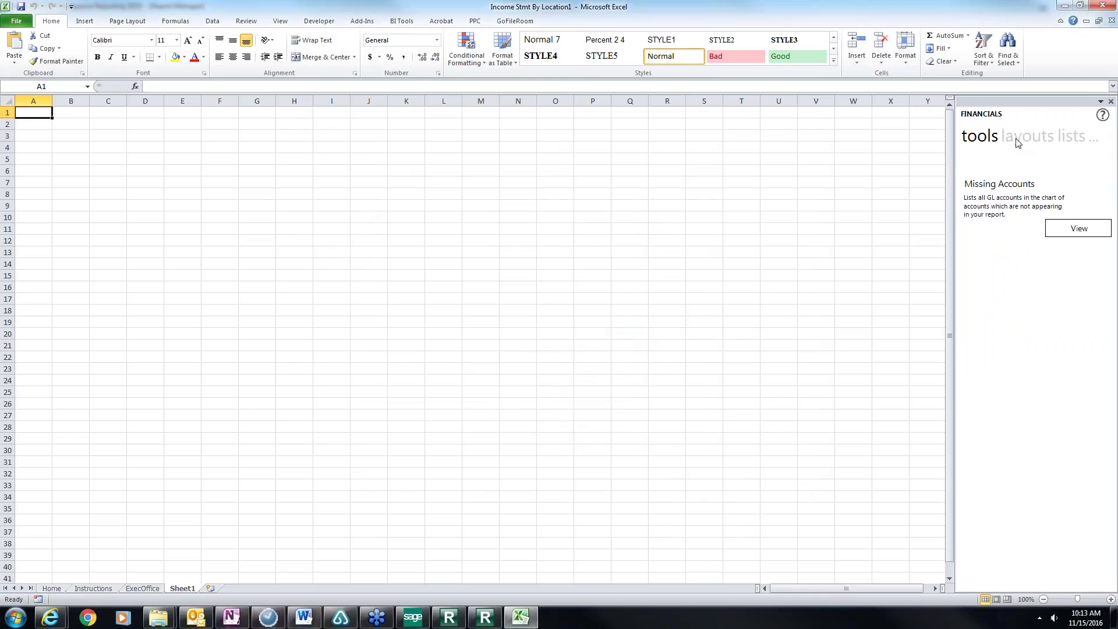
click(1029, 143)
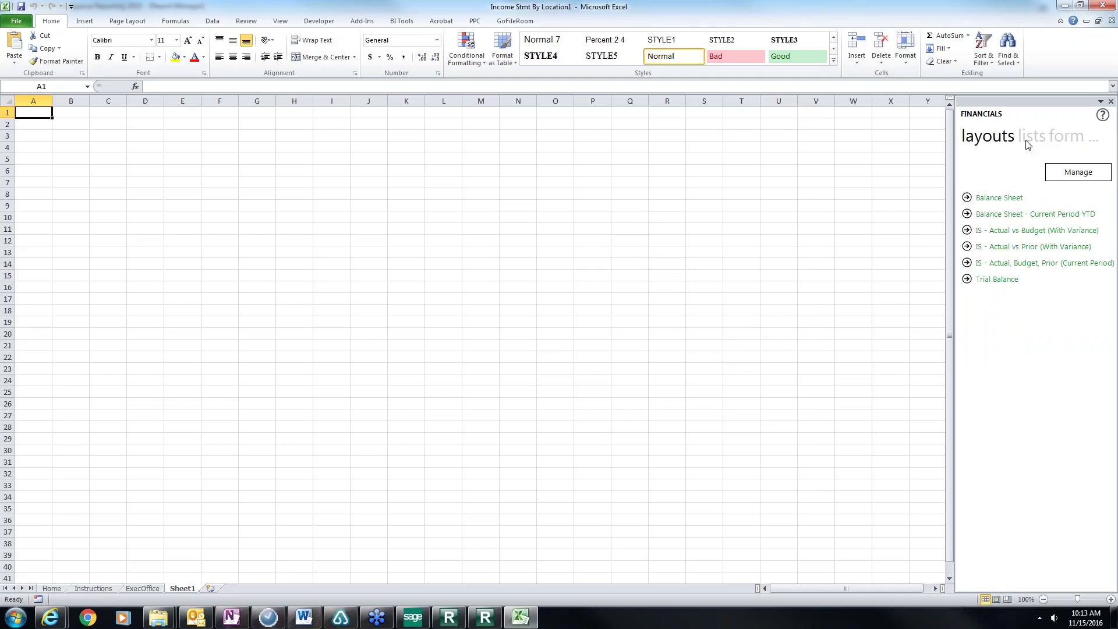
click(1024, 144)
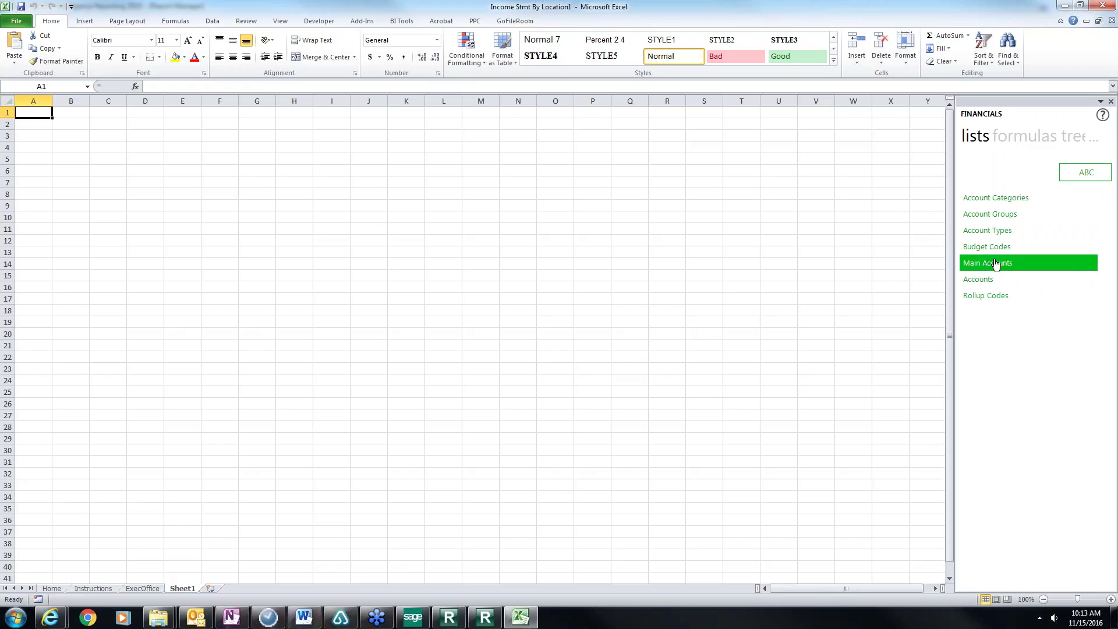
drag(997, 263, 42, 216)
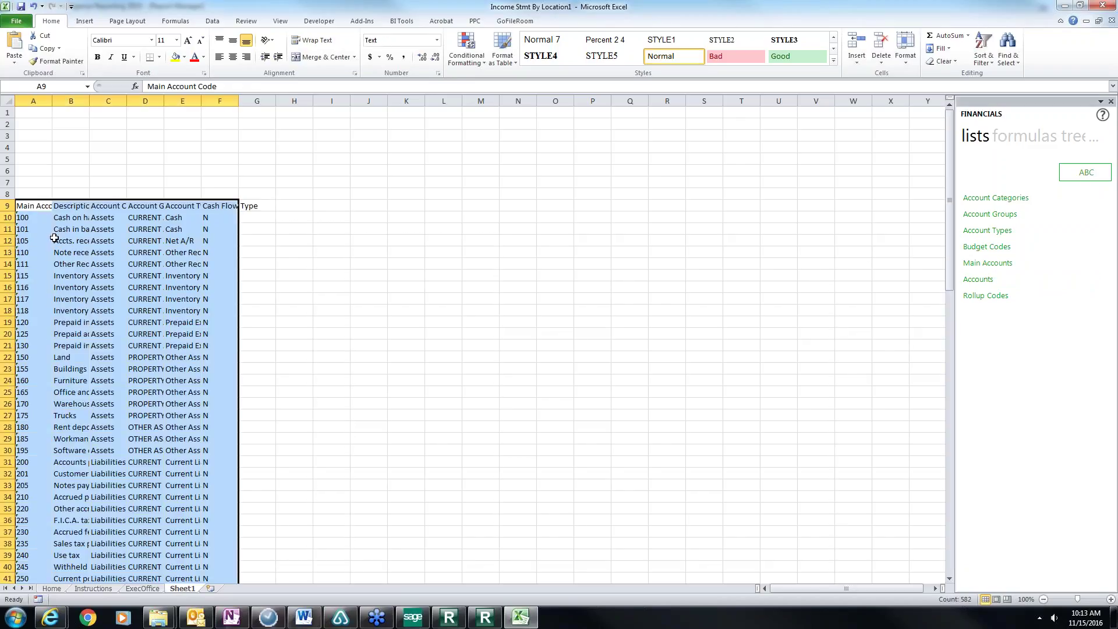
Delete the entire rows of main accounts 100 through 320 so the account list starts with account 400.
click(42, 217)
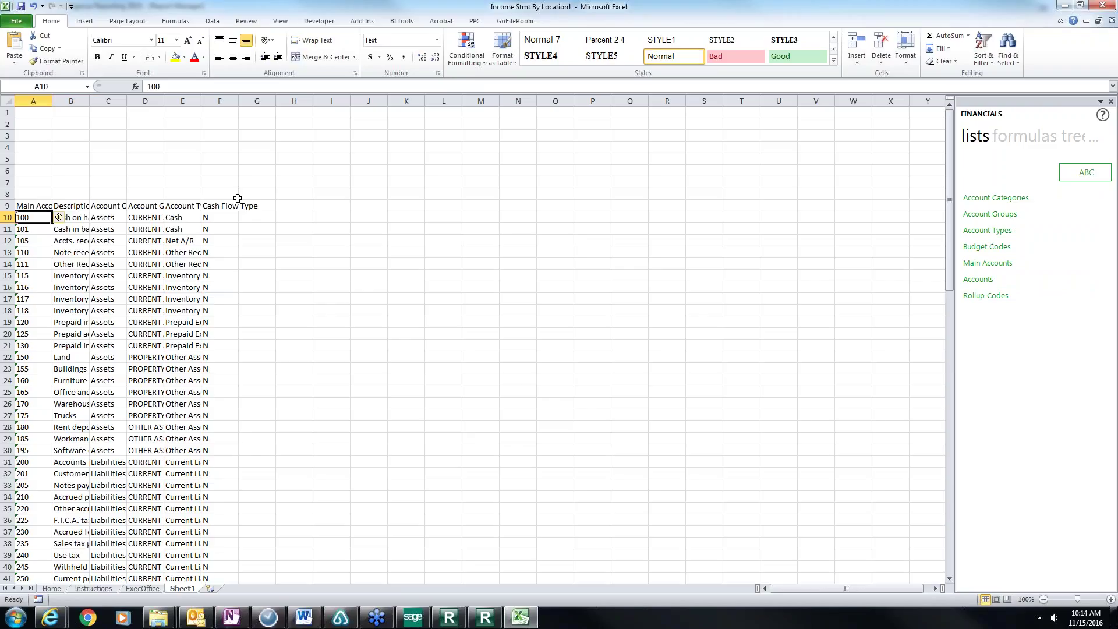
key(shift+Down)
key(shift+Down)
key(shift+Down)
key(shift+Down)
key(shift+Down)
key(shift+Down)
key(shift+Down)
key(shift+Down)
key(shift+Down)
key(shift+Down)
key(shift+Down)
key(shift+Down)
key(shift+Down)
key(shift+Down)
key(shift+Down)
key(shift+Down)
key(shift+Down)
key(shift+Down)
key(shift+Down)
key(shift+Down)
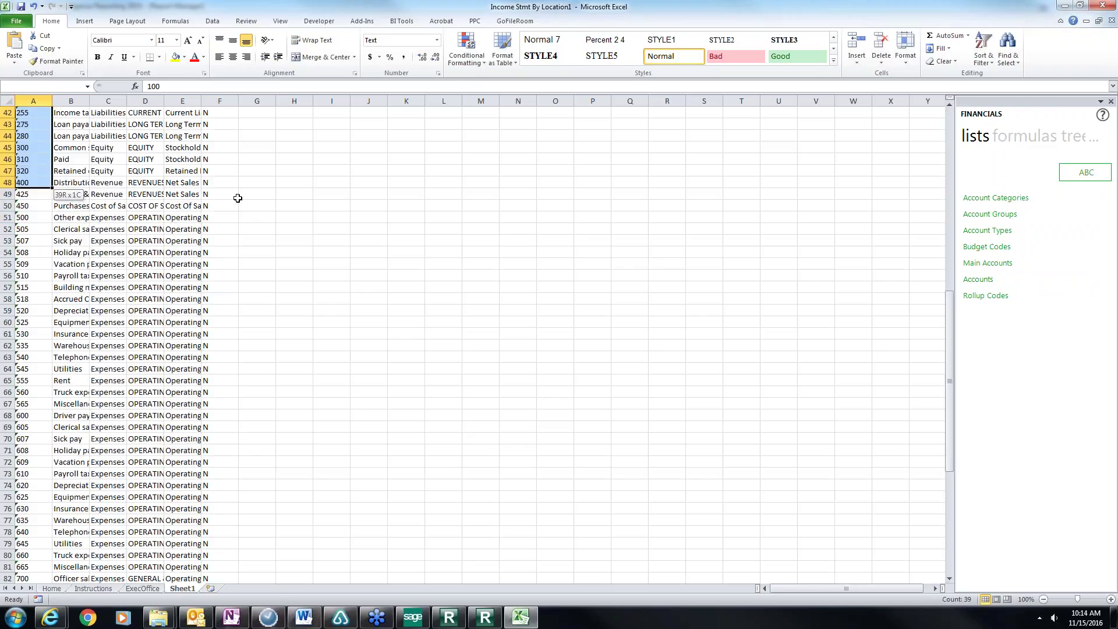
key(shift+Up)
key(ctrl+minus)
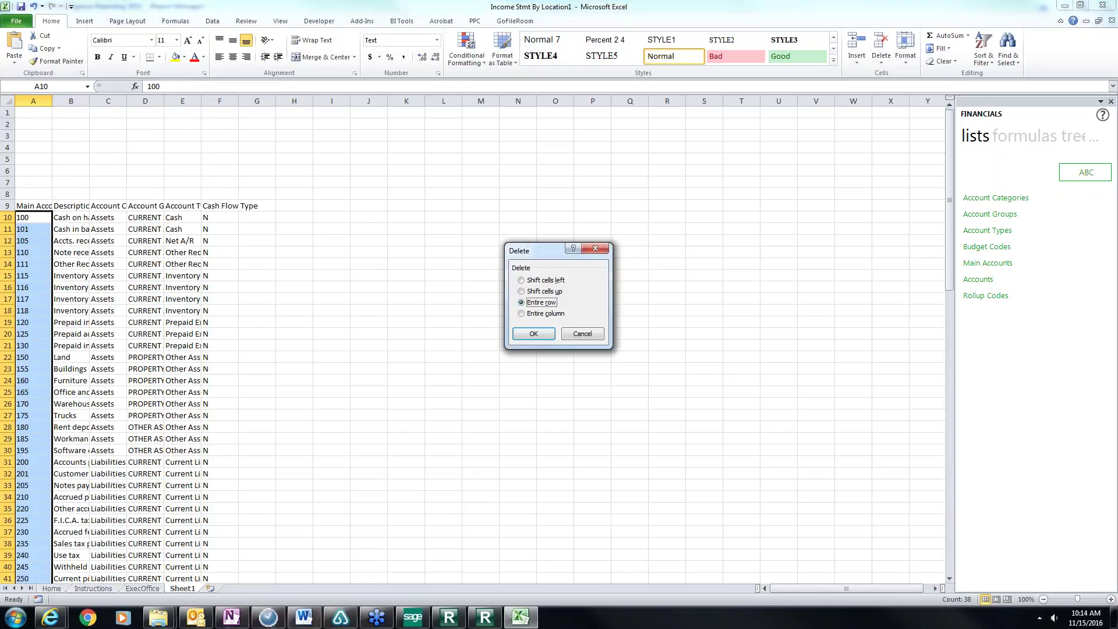
key(Return)
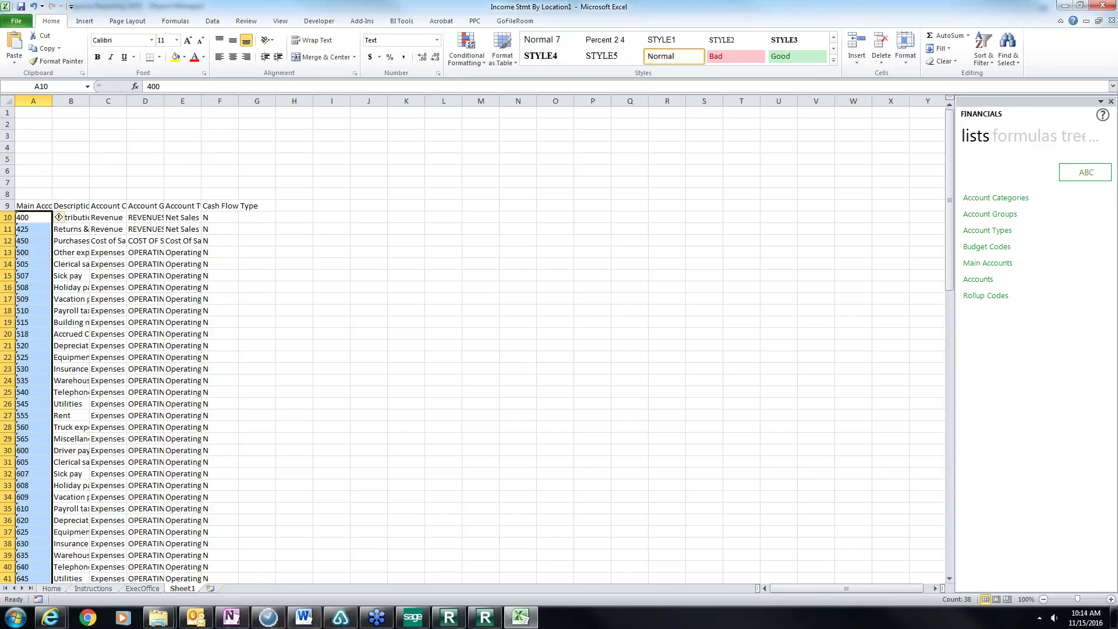
Insert the Actual YTD formula into cell G10, beside main account 400.
key(Right)
key(Right)
key(Right)
key(Right)
key(Right)
key(Right)
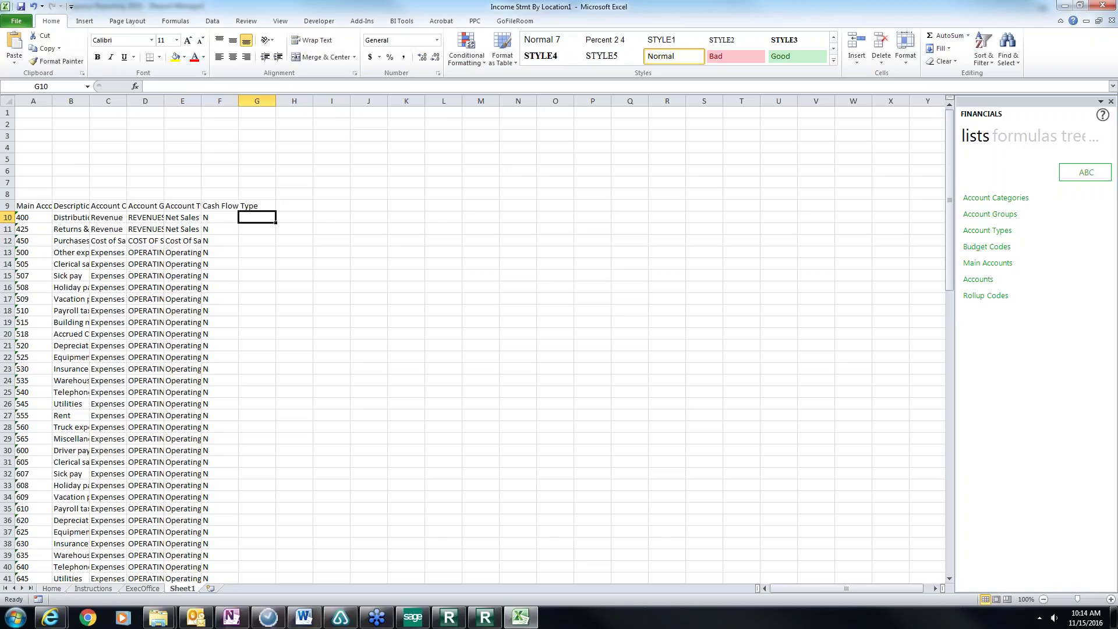
click(1037, 143)
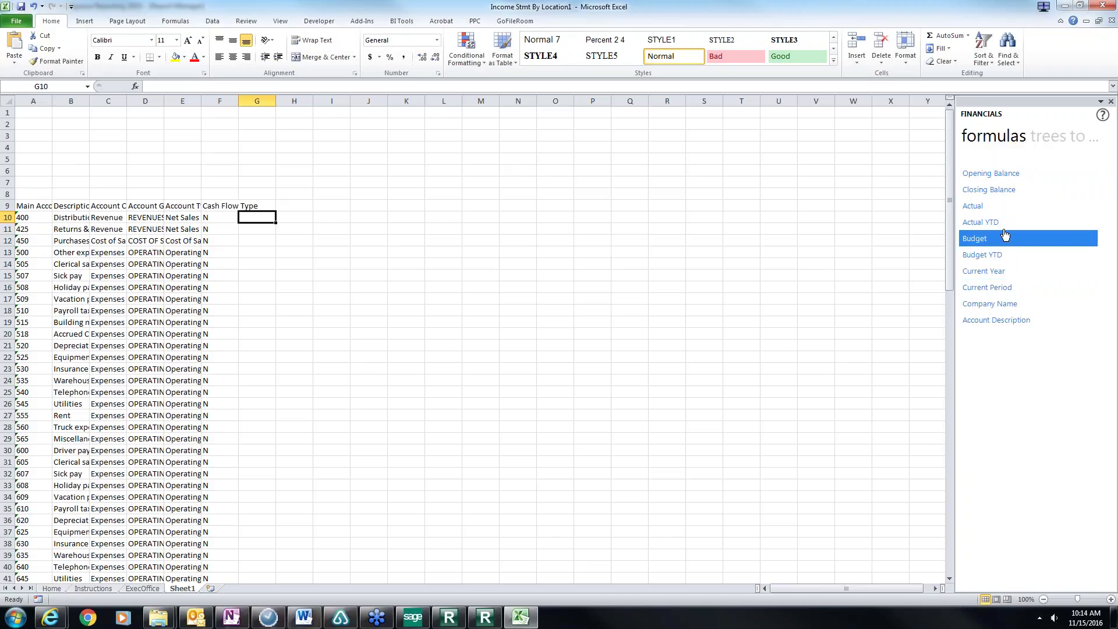
drag(999, 226, 242, 218)
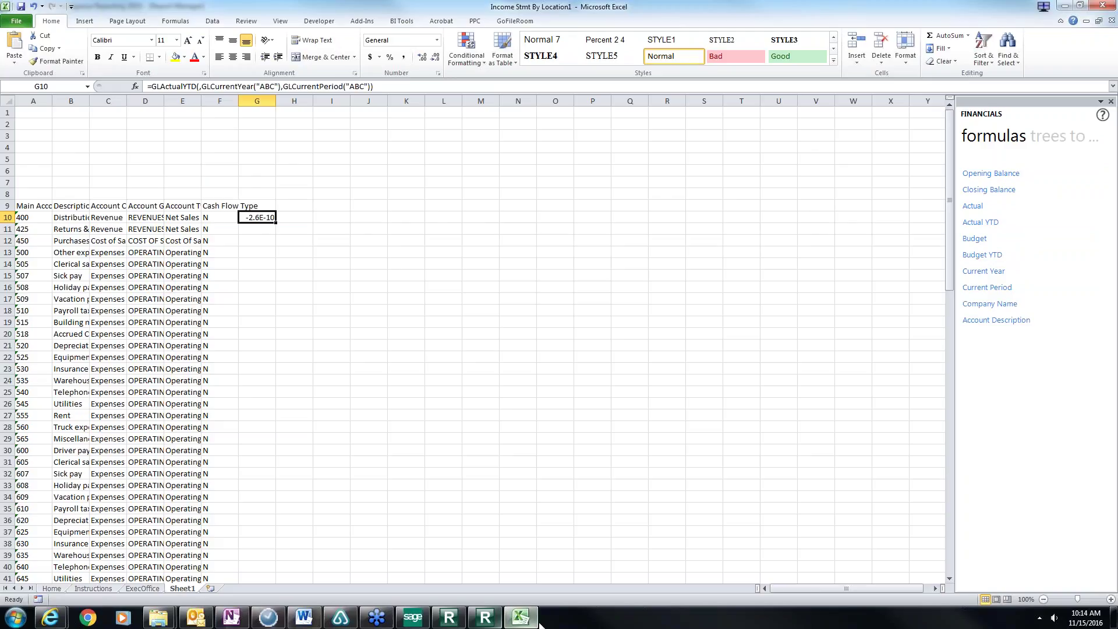
Copy the company, fiscal period and tree parameters in T1:X9 of ExecOffice to Sheet1 starting at cell R1.
click(149, 590)
drag(613, 115, 837, 210)
key(ctrl+c)
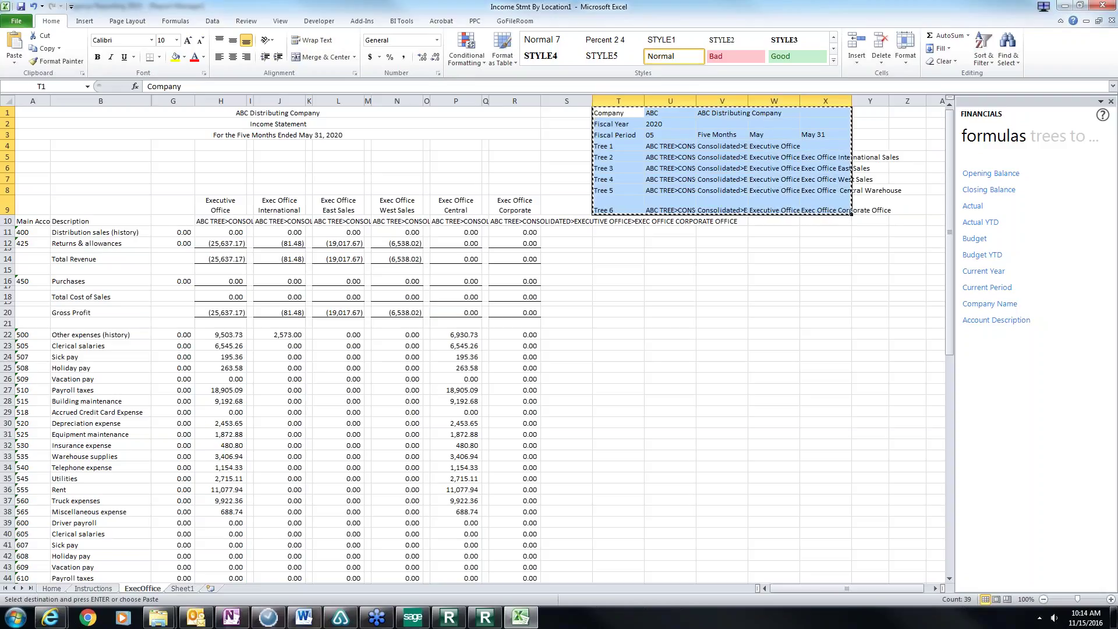
click(187, 590)
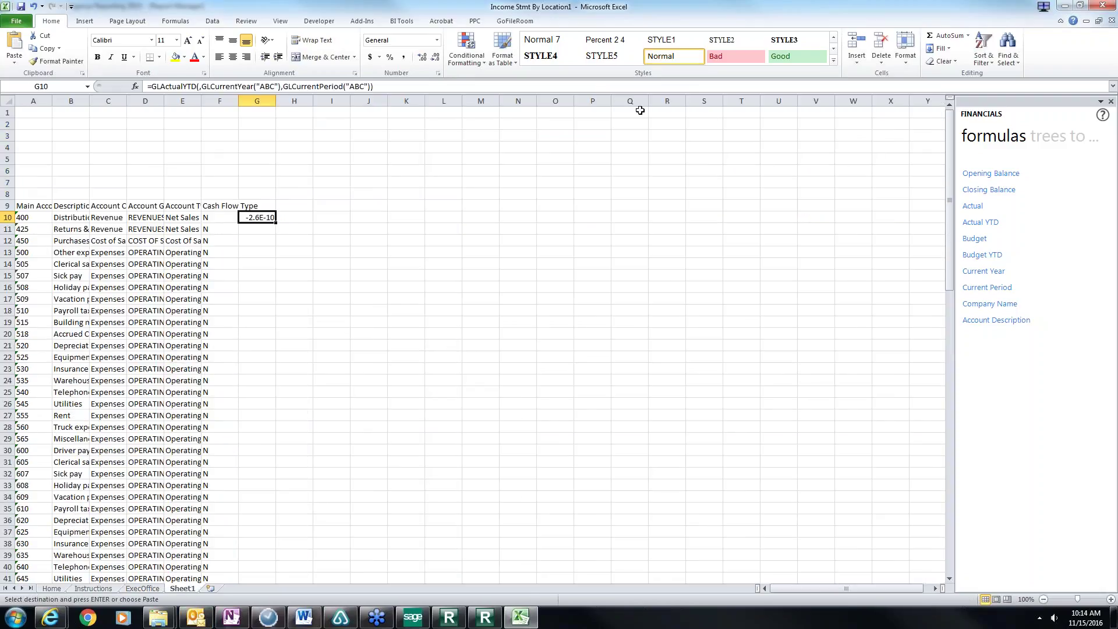
click(677, 116)
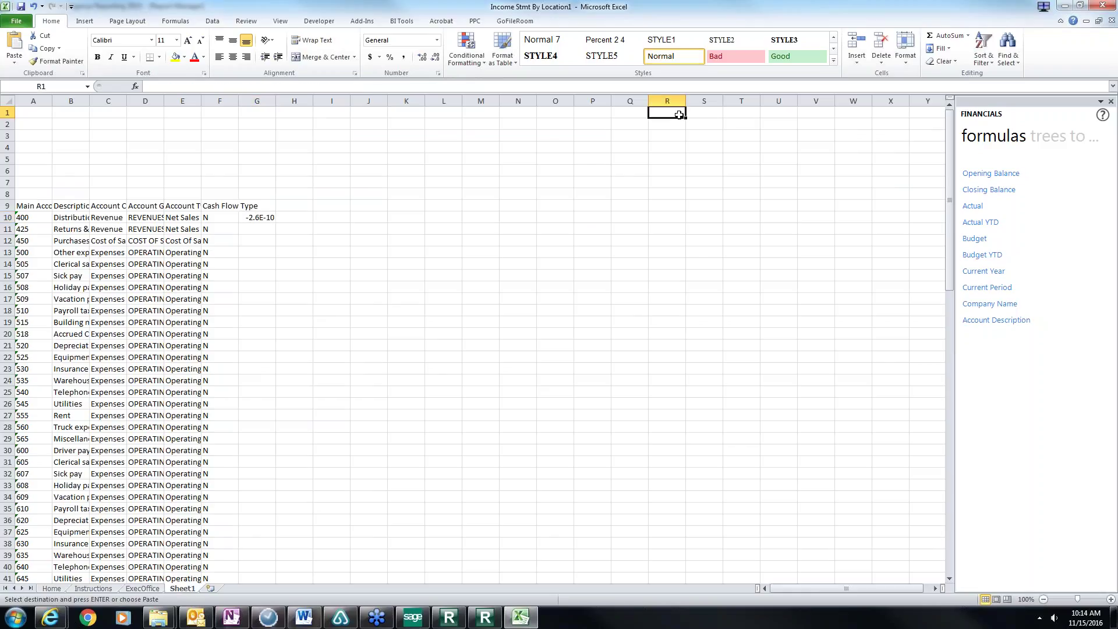
key(ctrl+v)
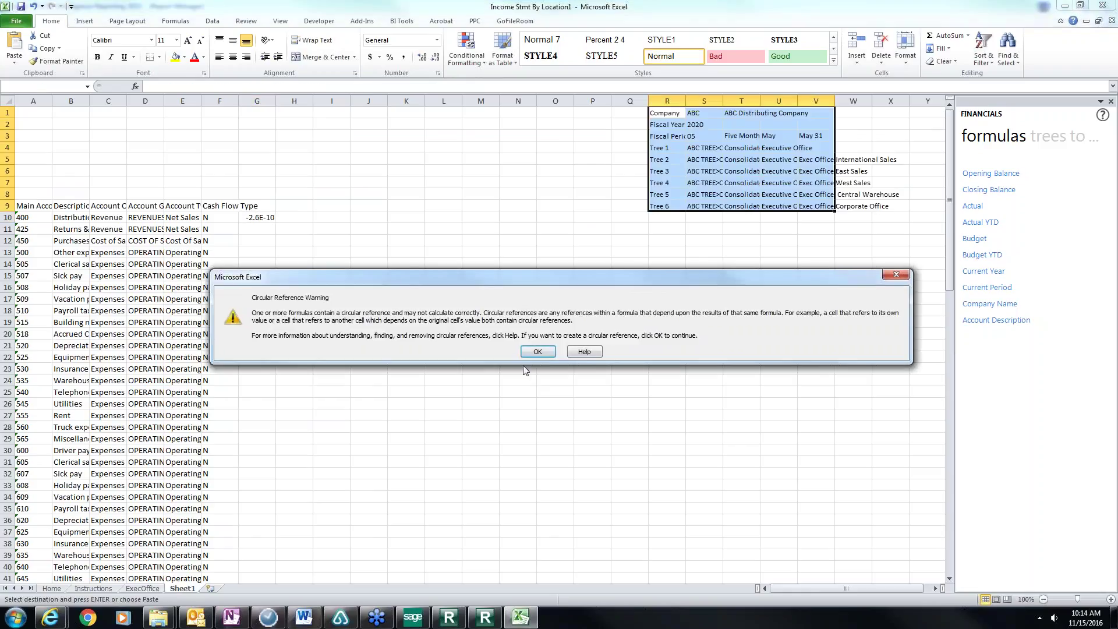
click(545, 353)
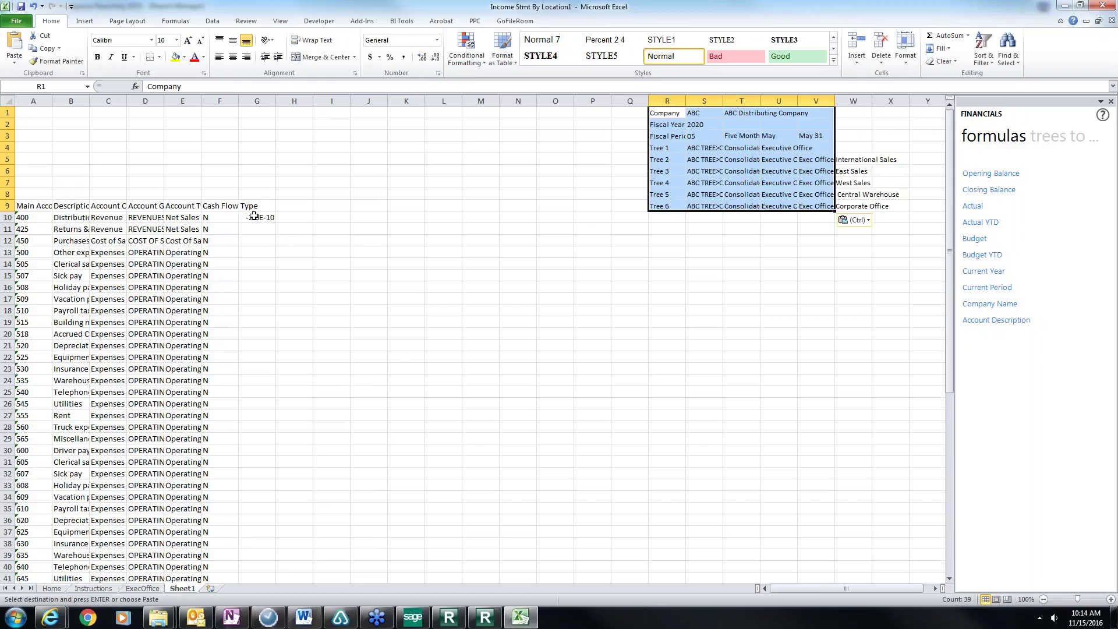
Set the GLLink argument of the Actual YTD formula in G10 to $A10, dismissing the calendar reminder.
click(256, 218)
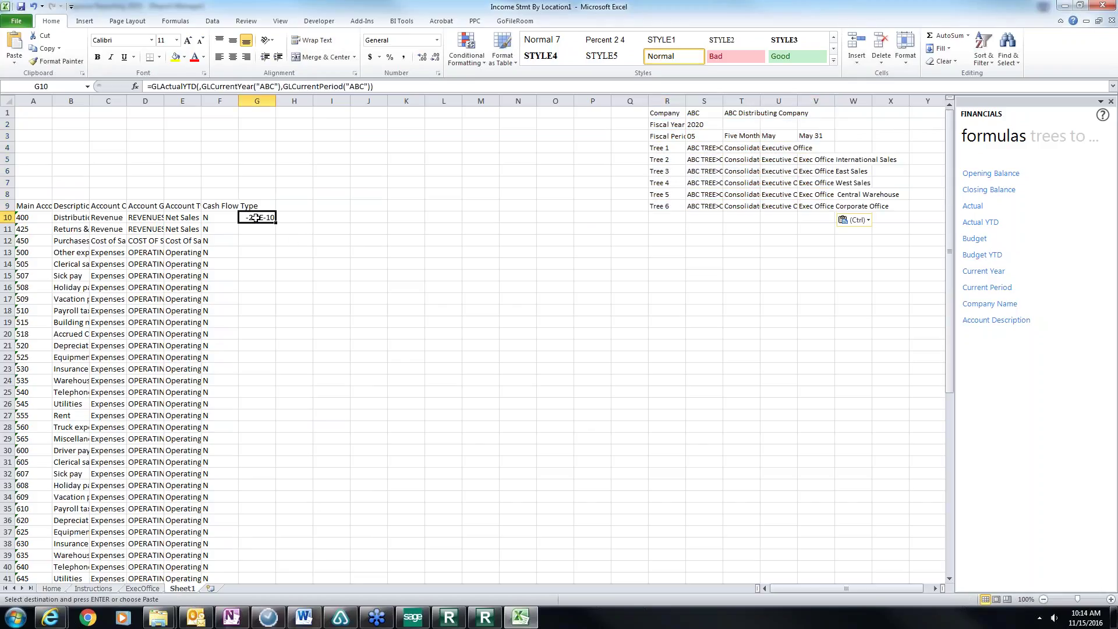
click(135, 88)
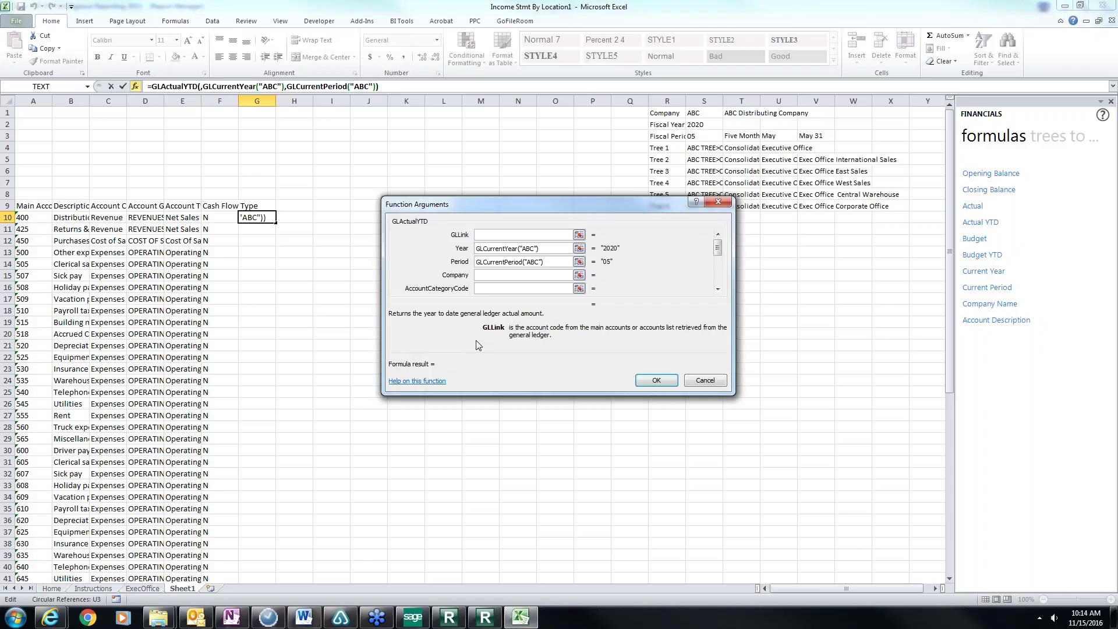
click(579, 235)
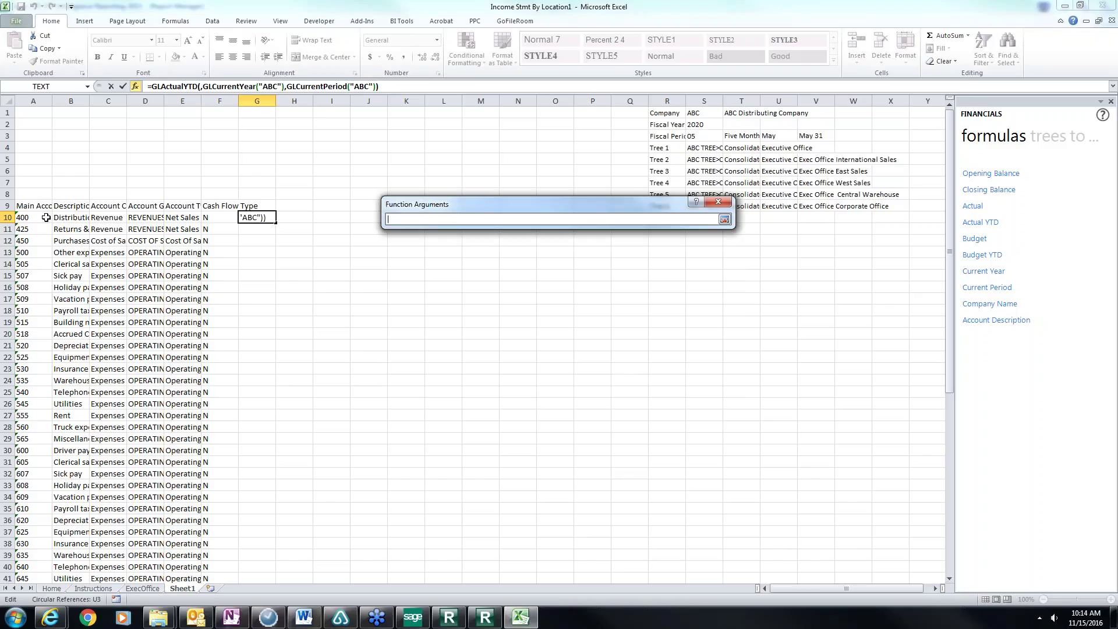
click(38, 217)
key(F4)
key(F4)
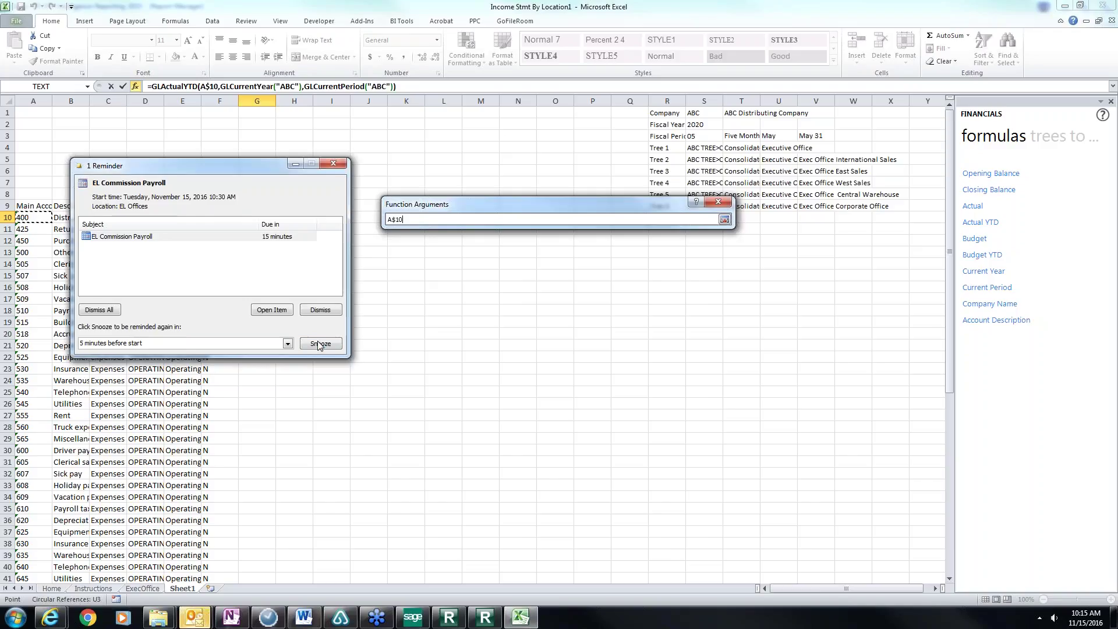
click(321, 310)
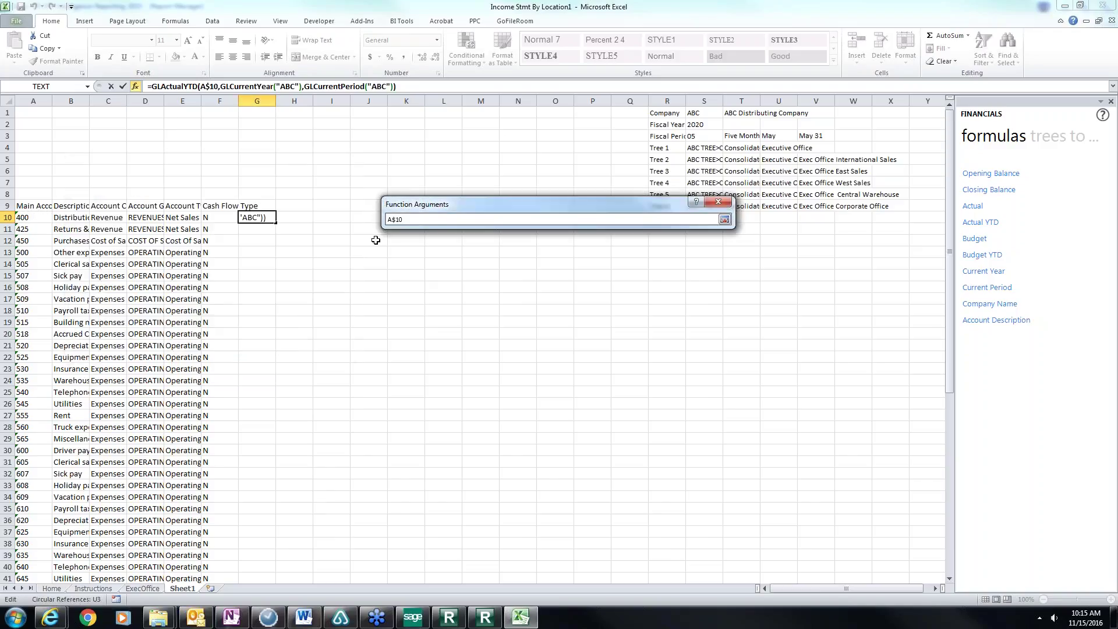
key(F4)
click(725, 219)
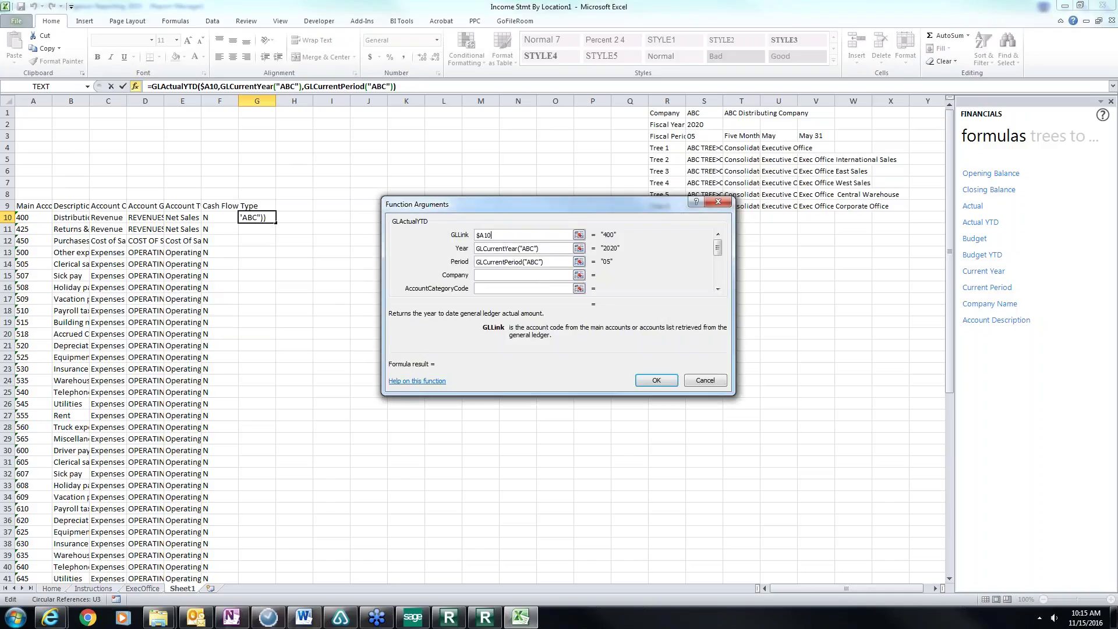
Set the formula's Year argument to $S$2 and its Period argument to $S$3.
click(579, 248)
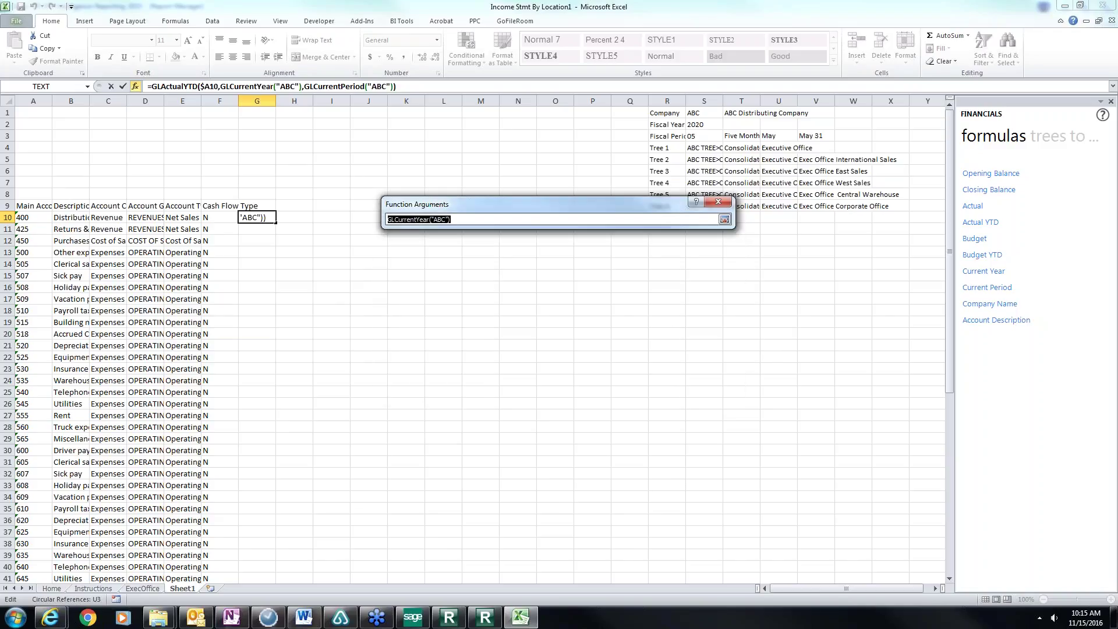
click(709, 127)
key(F4)
click(725, 220)
click(583, 261)
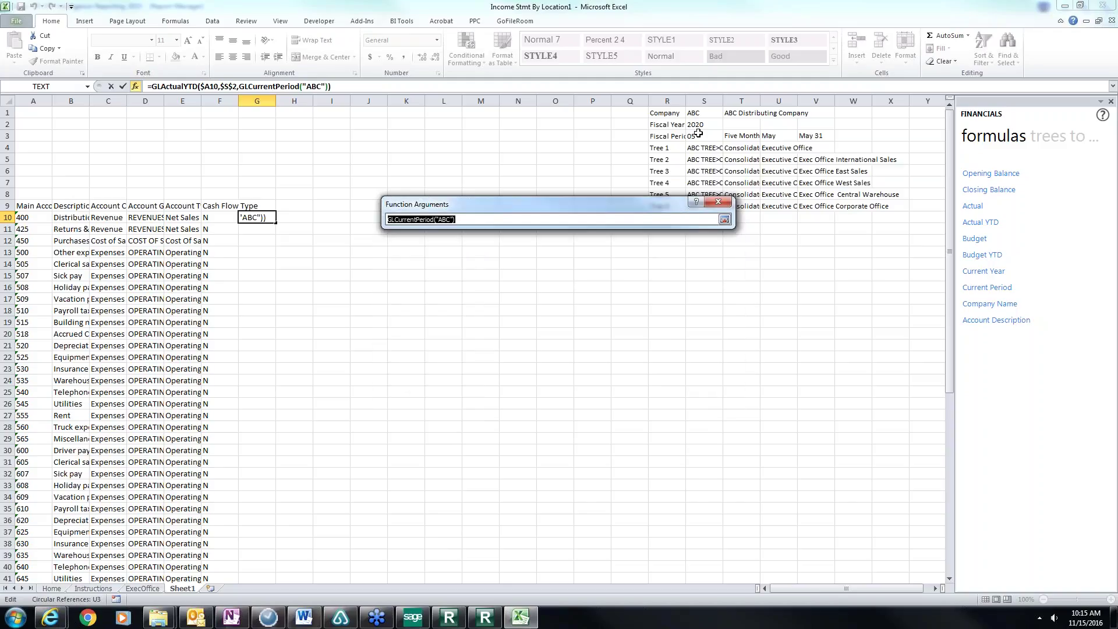
click(699, 135)
key(F4)
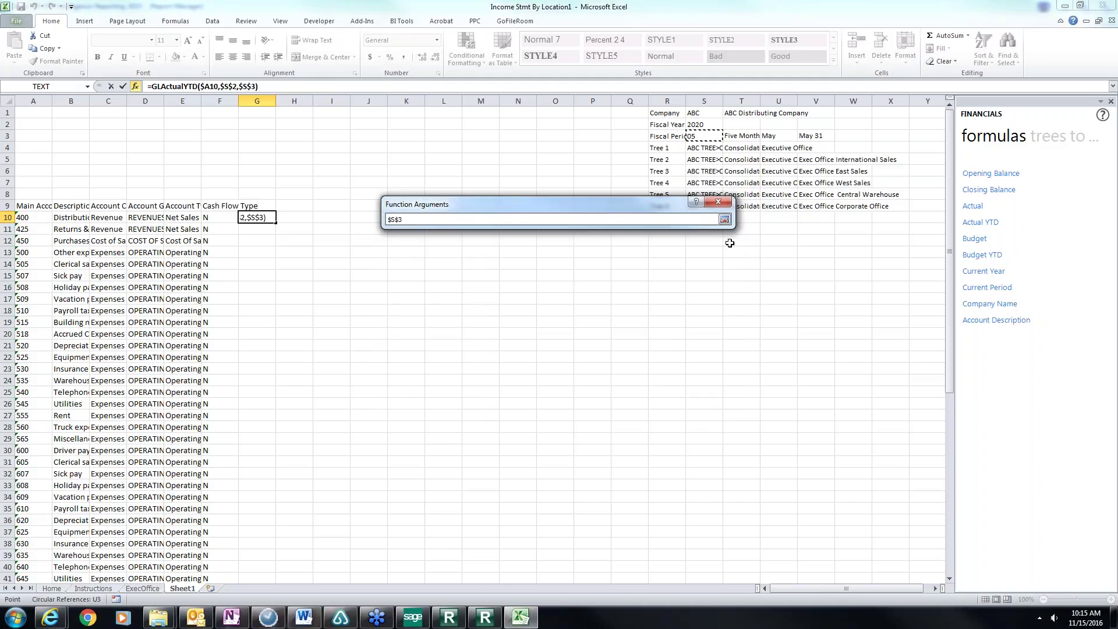
click(725, 219)
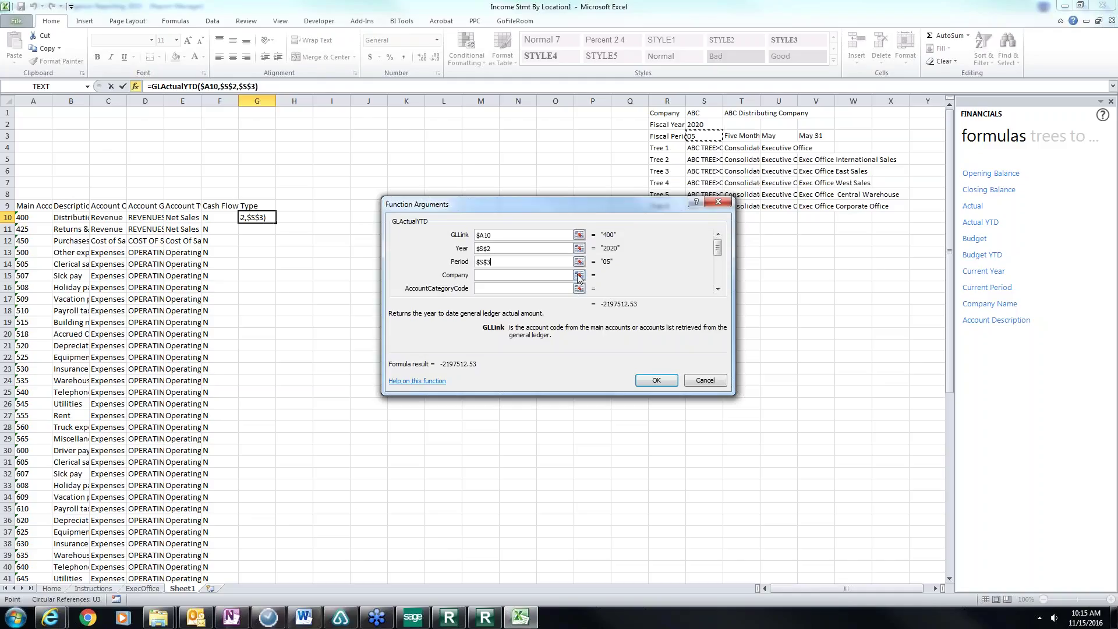
Set the Company argument of the Actual YTD formula in G10 to $S$1.
click(579, 276)
click(698, 113)
key(F4)
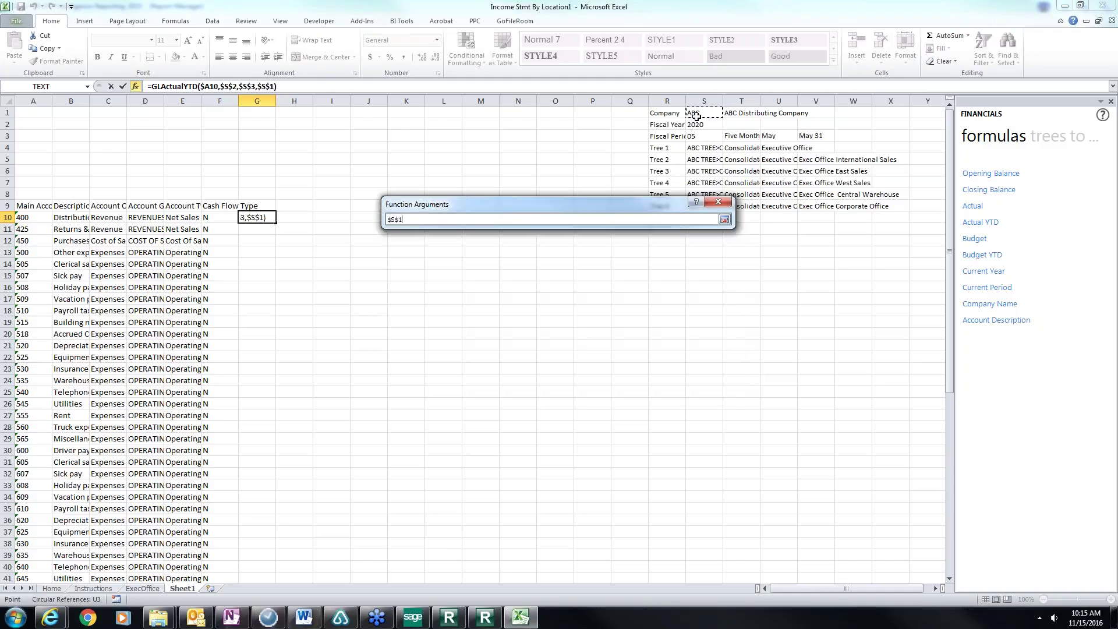
click(725, 220)
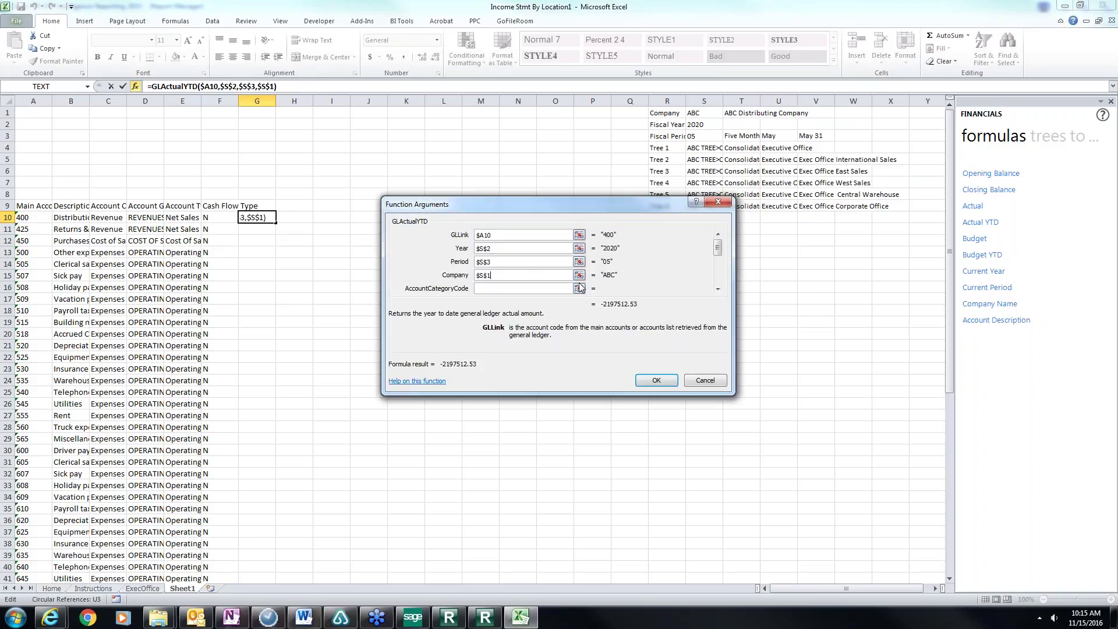
Set the formula's ReportTreeUnitPath argument to G$8 and finish the Actual YTD formula in G10.
click(718, 288)
click(719, 289)
click(718, 289)
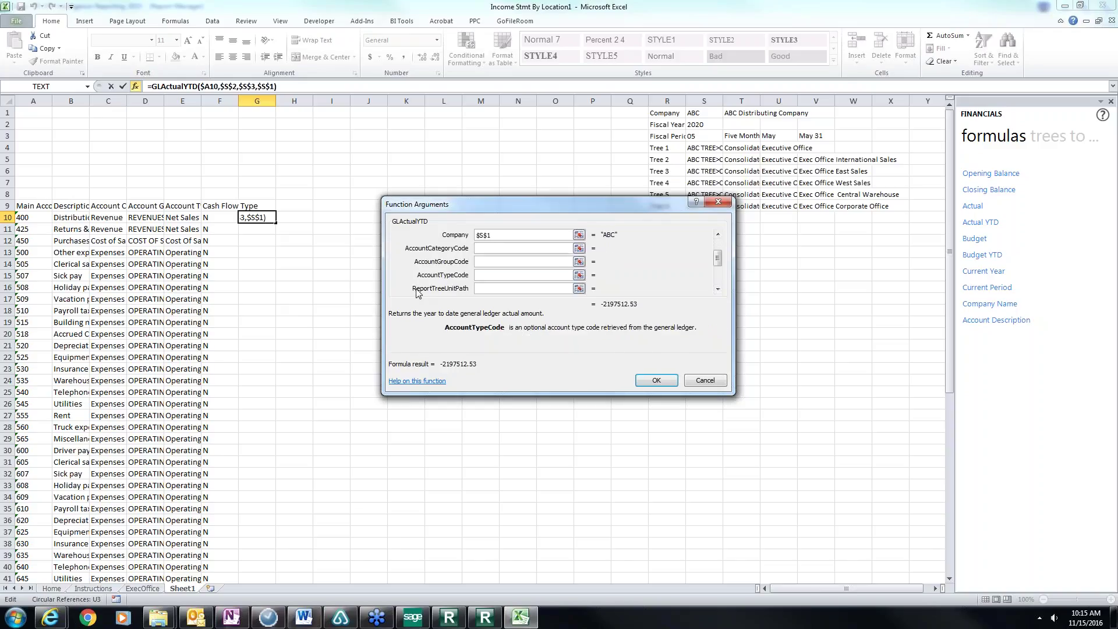
click(579, 289)
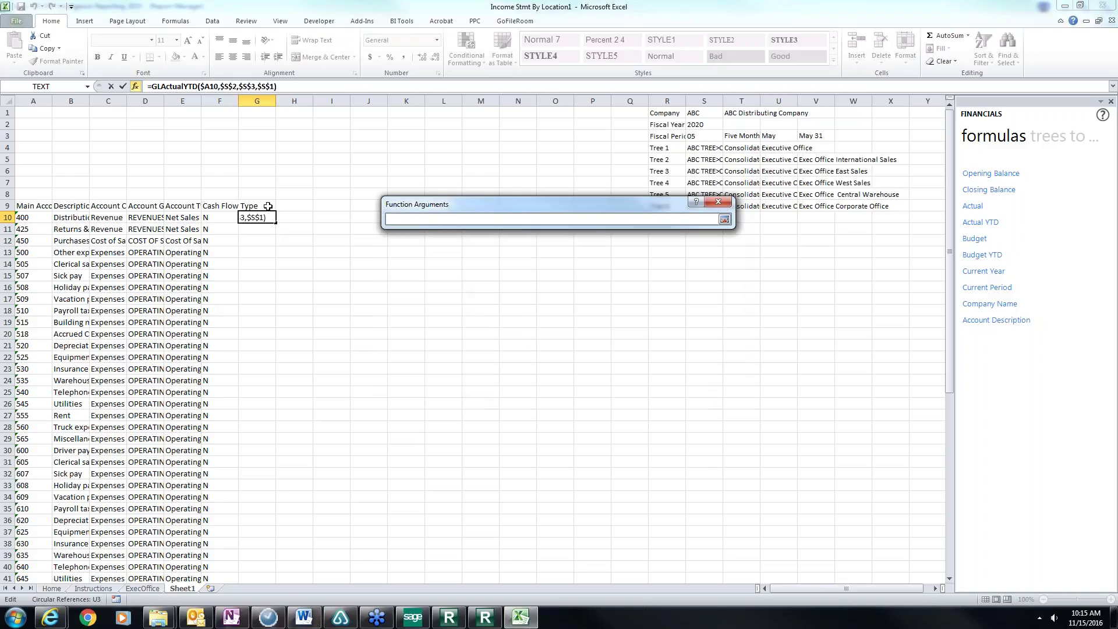
click(261, 194)
key(F4)
key(F4)
click(725, 220)
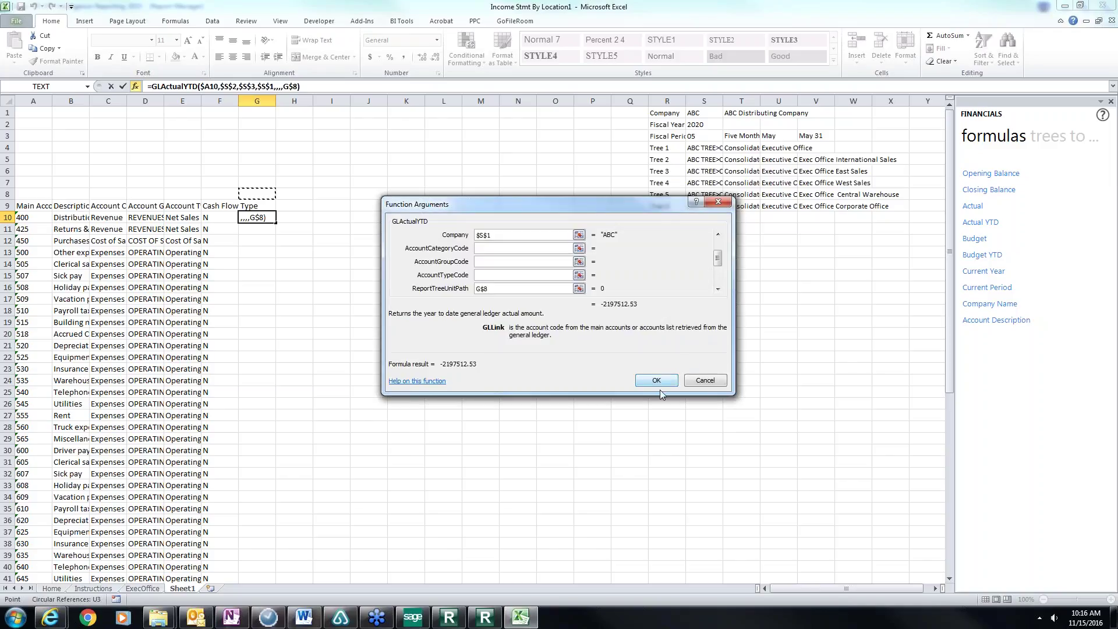
click(656, 380)
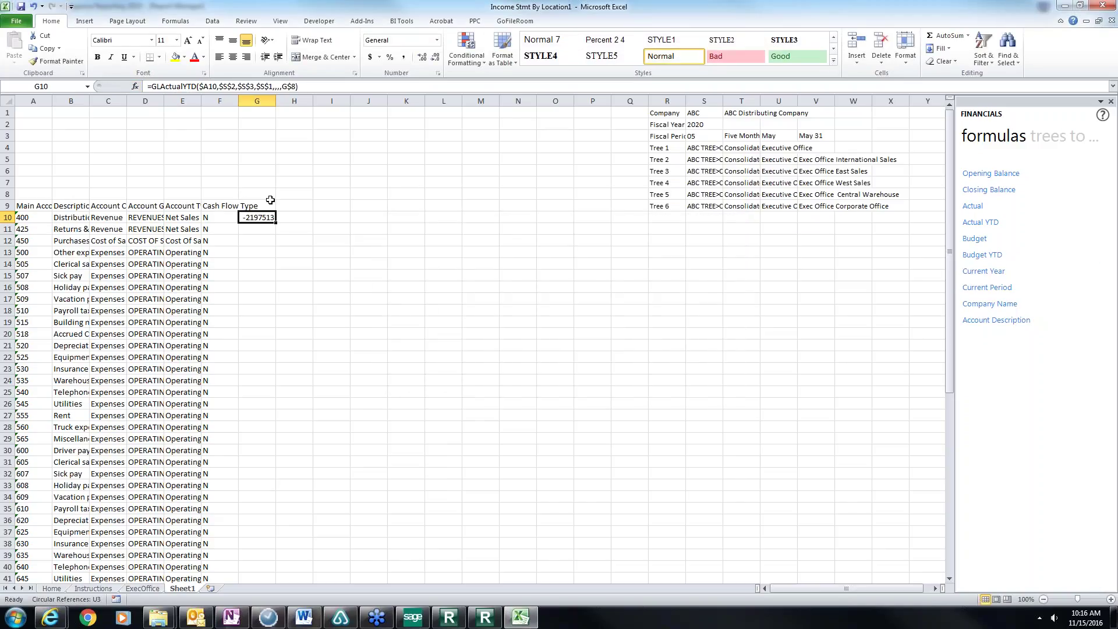
Open the ABC Tree reporting tree, expand its Consolidated and Executive Office units, and place the Executive Office unit in G8.
click(1052, 143)
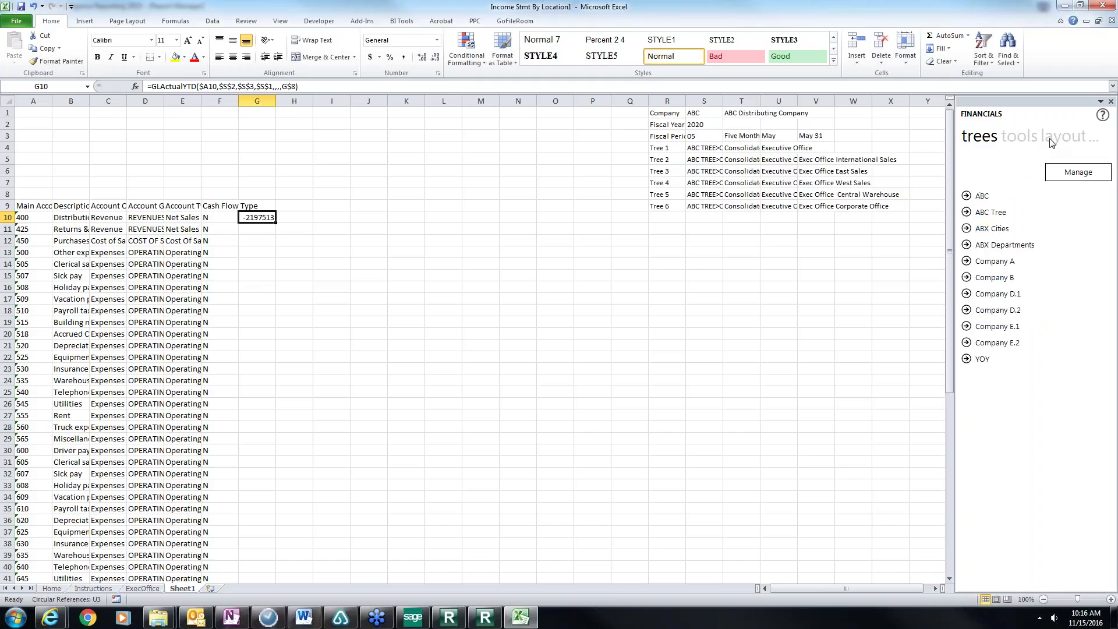
click(971, 215)
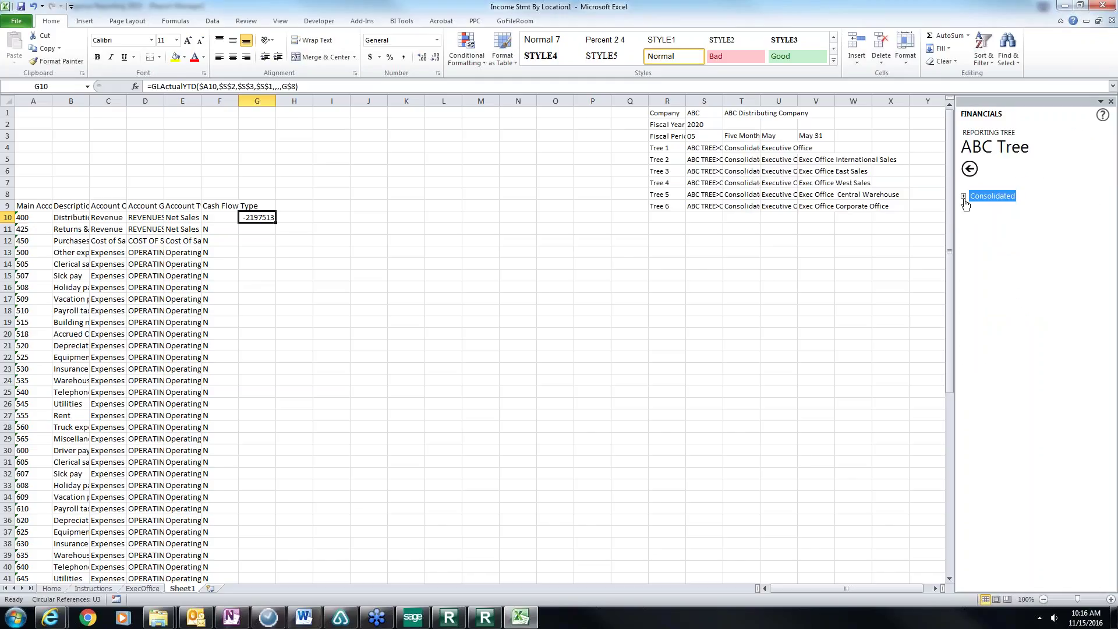
click(964, 198)
click(976, 209)
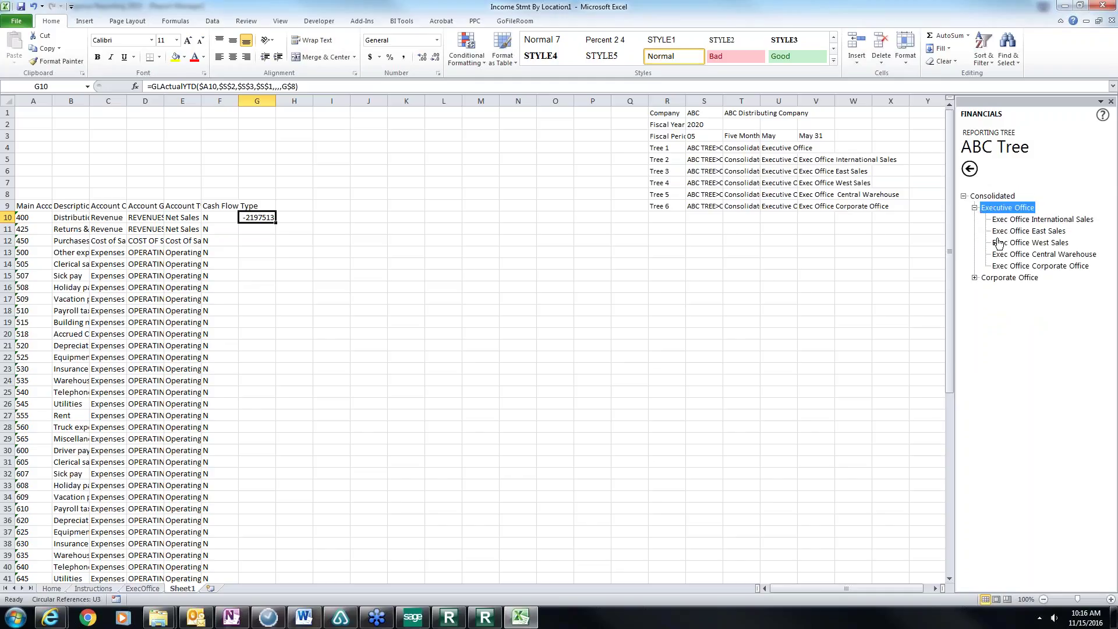
drag(1009, 211, 260, 196)
drag(260, 196, 260, 196)
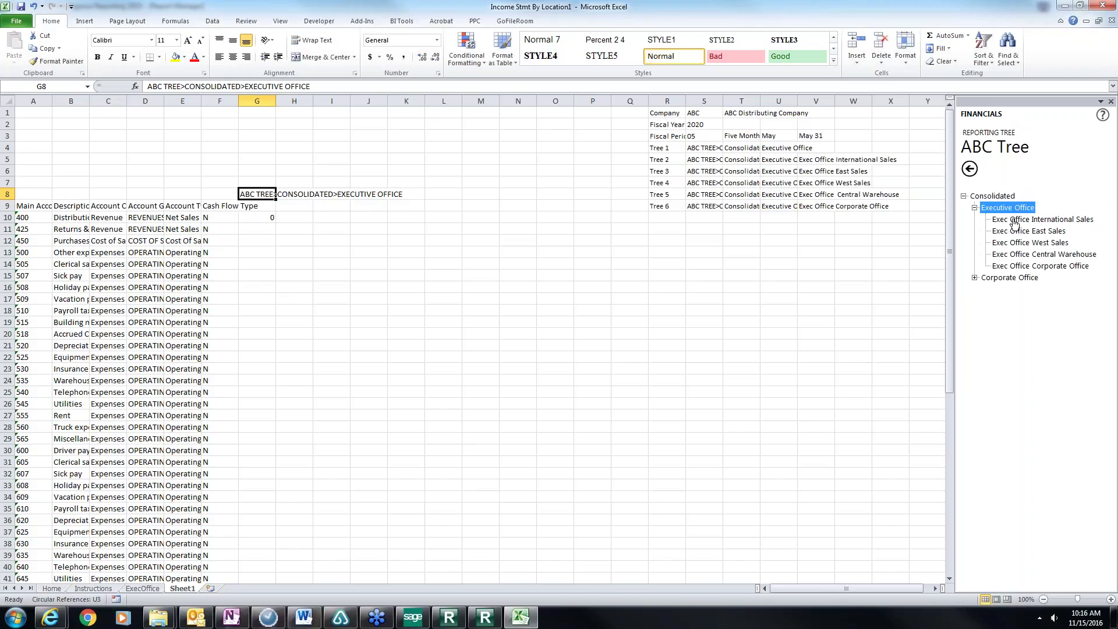
Place the Exec Office International Sales, East Sales, West Sales, Central Warehouse and Corporate Office units in I8, K8, M8, O8 and Q8.
drag(1035, 221, 318, 201)
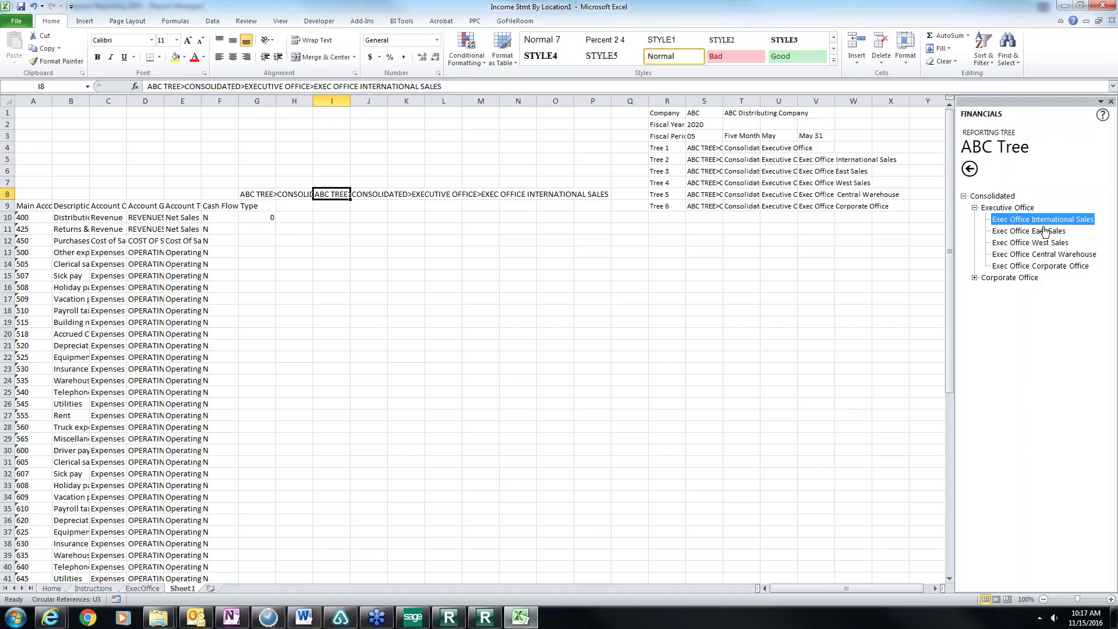
drag(1044, 232, 399, 201)
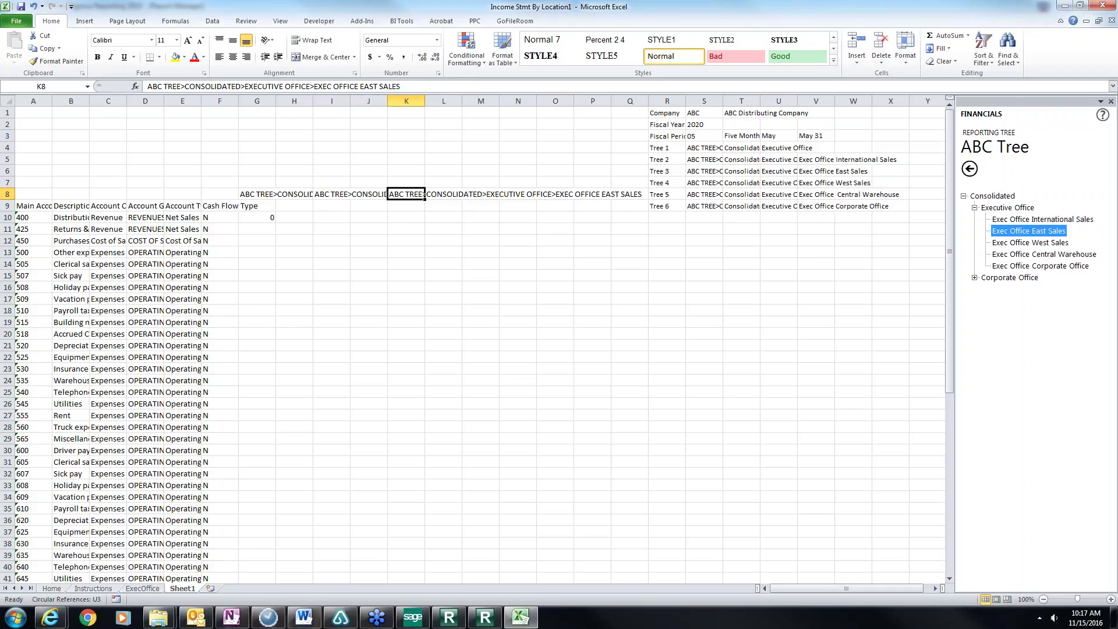
click(1061, 247)
drag(1061, 248, 495, 200)
drag(1049, 258, 556, 200)
drag(841, 265, 932, 274)
drag(1032, 269, 640, 200)
Copy the Actual YTD formula in G10 down column G for all the main account rows.
click(268, 219)
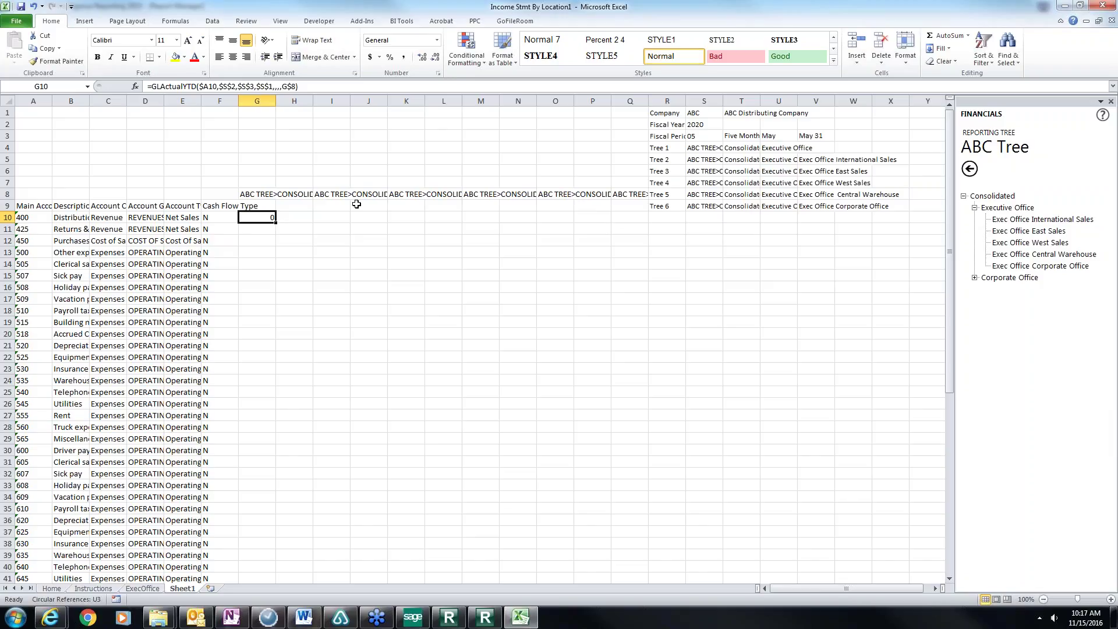
key(ctrl+c)
drag(256, 217, 275, 408)
key(ctrl+v)
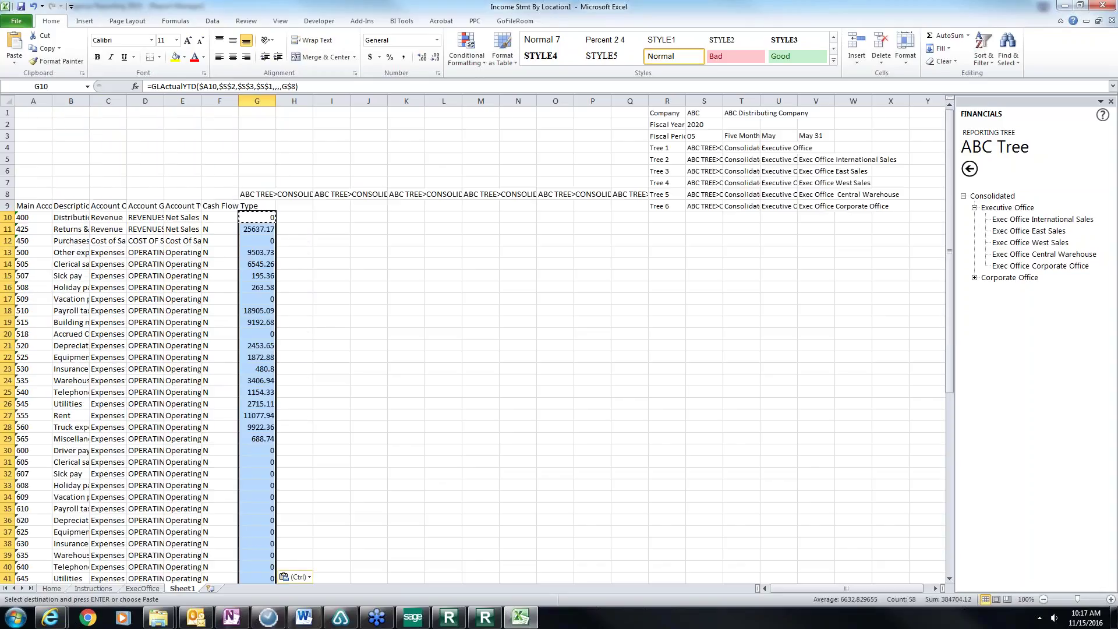
Copy column G's Actual YTD formulas to columns I, K, M, O and Q, starting at row 10.
key(Right)
key(Right)
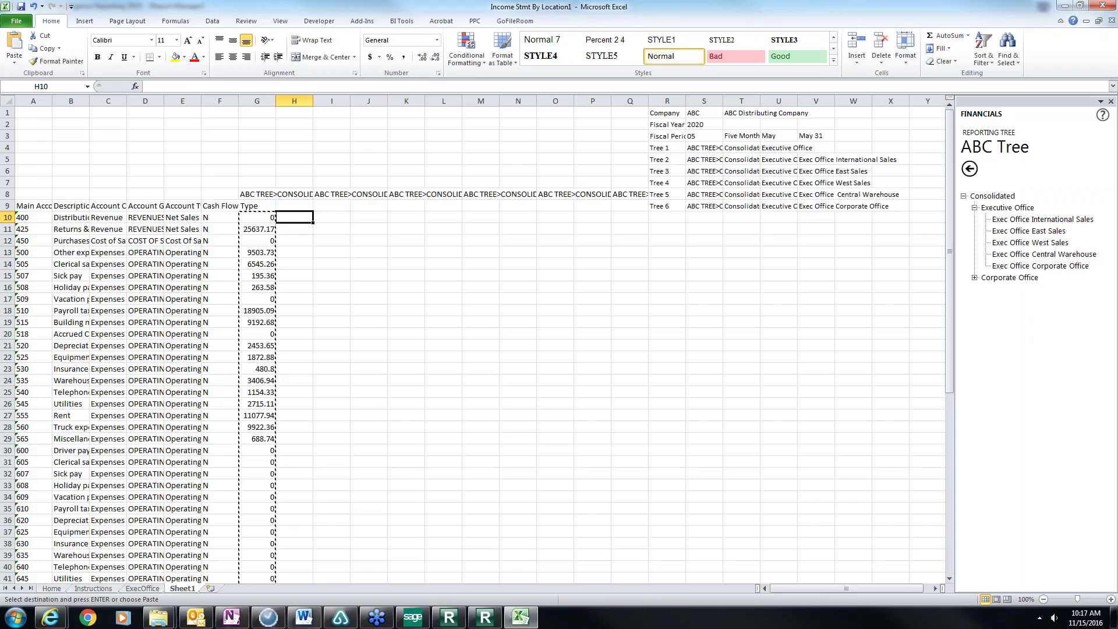
key(ctrl+v)
key(Right)
key(Right)
key(ctrl+v)
key(Right)
key(Right)
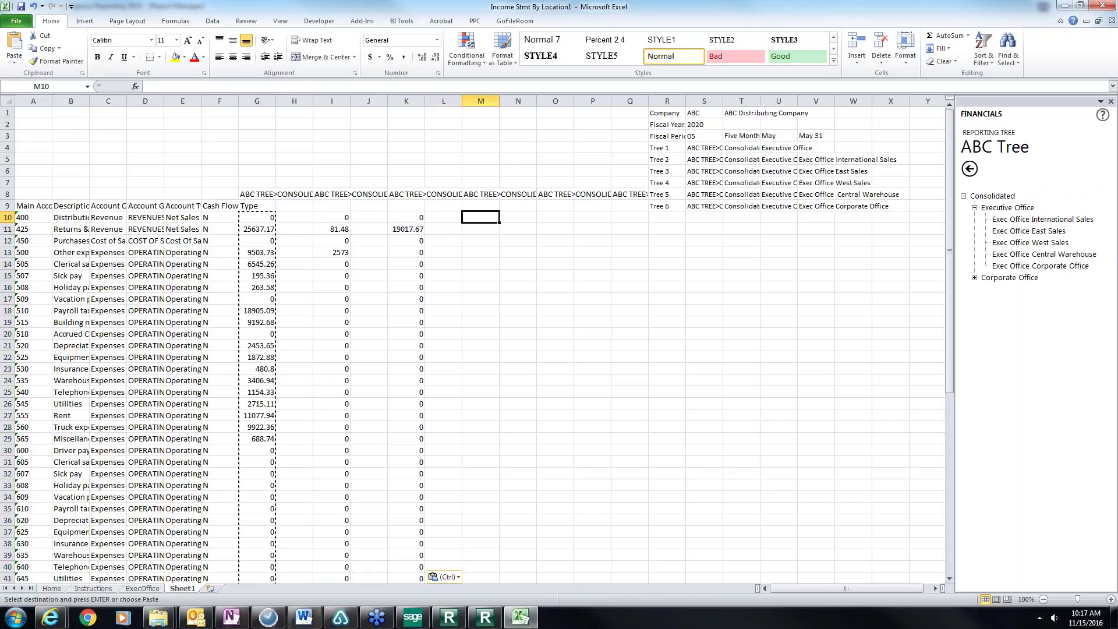
key(ctrl+v)
key(Right)
key(Right)
key(ctrl+v)
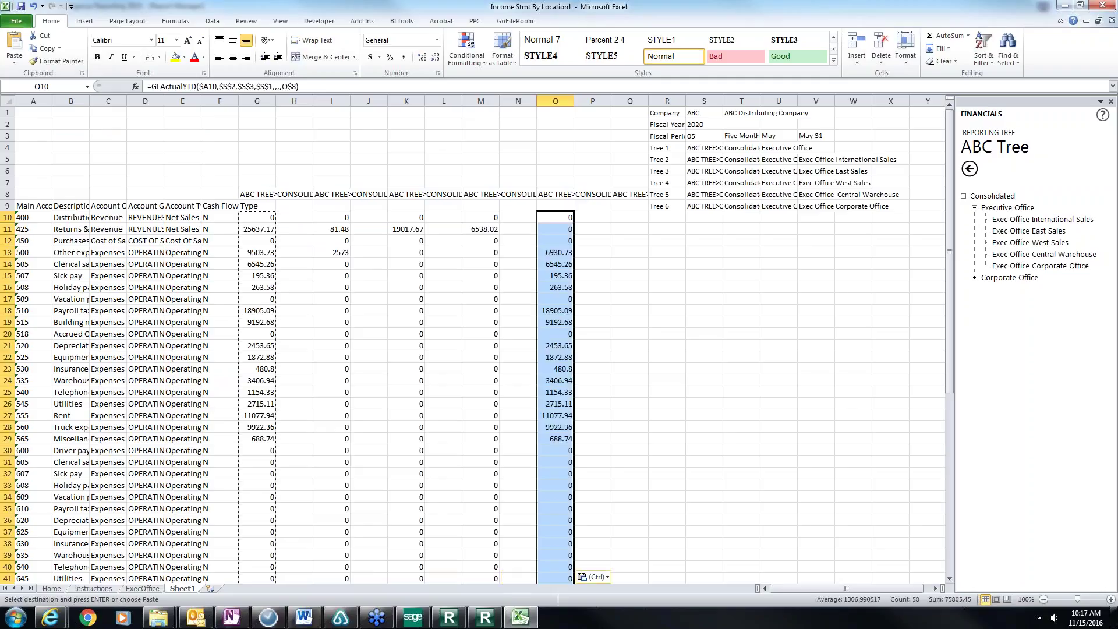
key(Right)
key(Right)
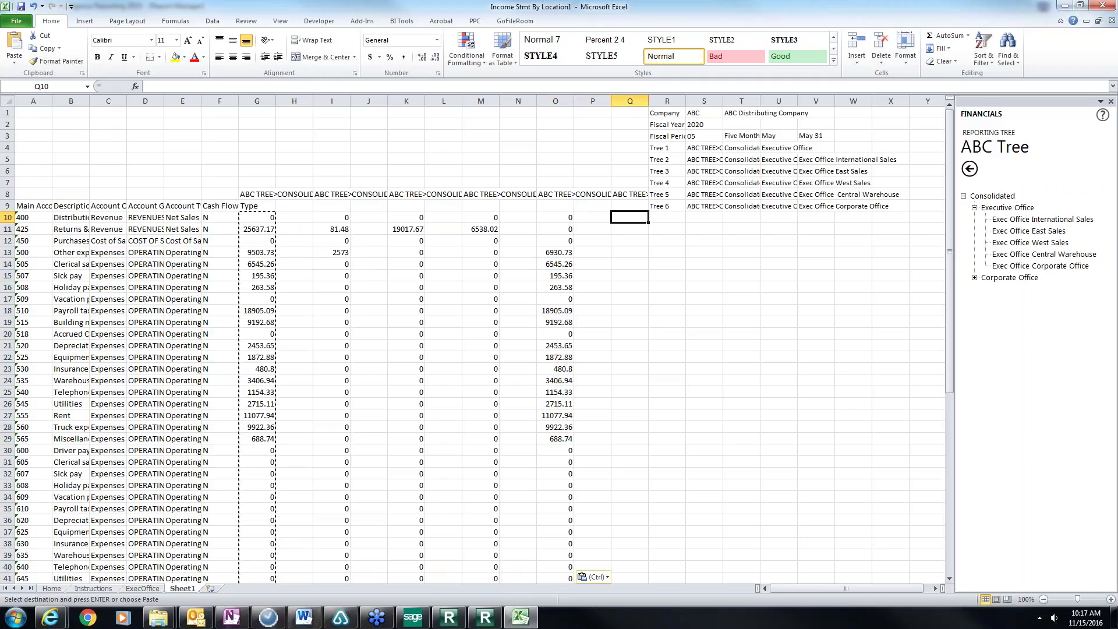
key(ctrl+v)
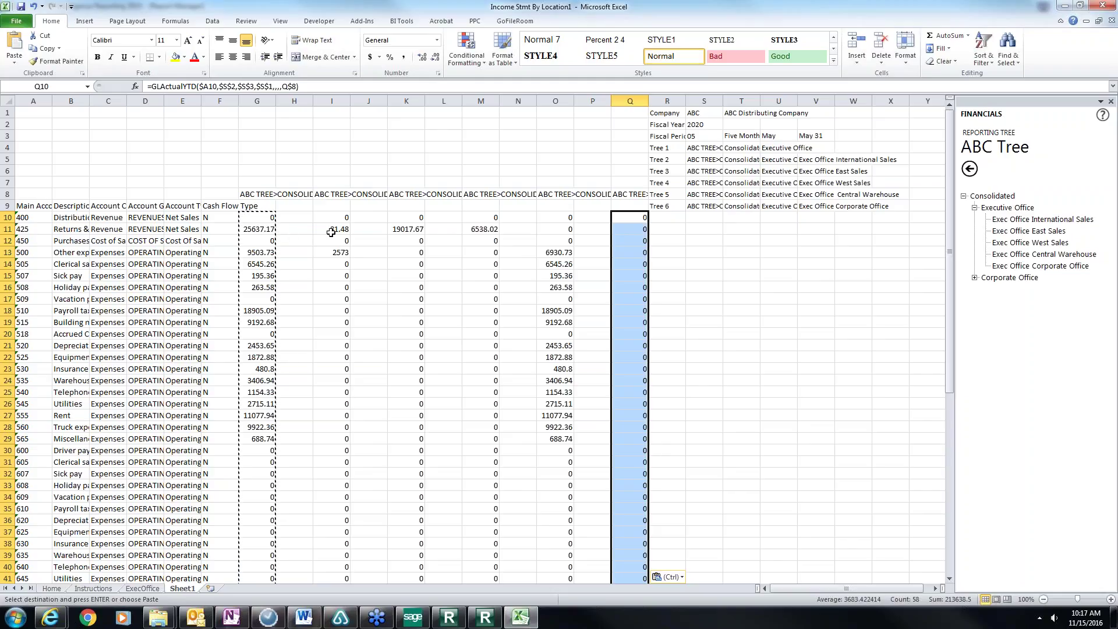
On the ExecOffice sheet, examine the company, period and Tree 1 parameters and the formulas behind the Executive Office column heading.
click(249, 232)
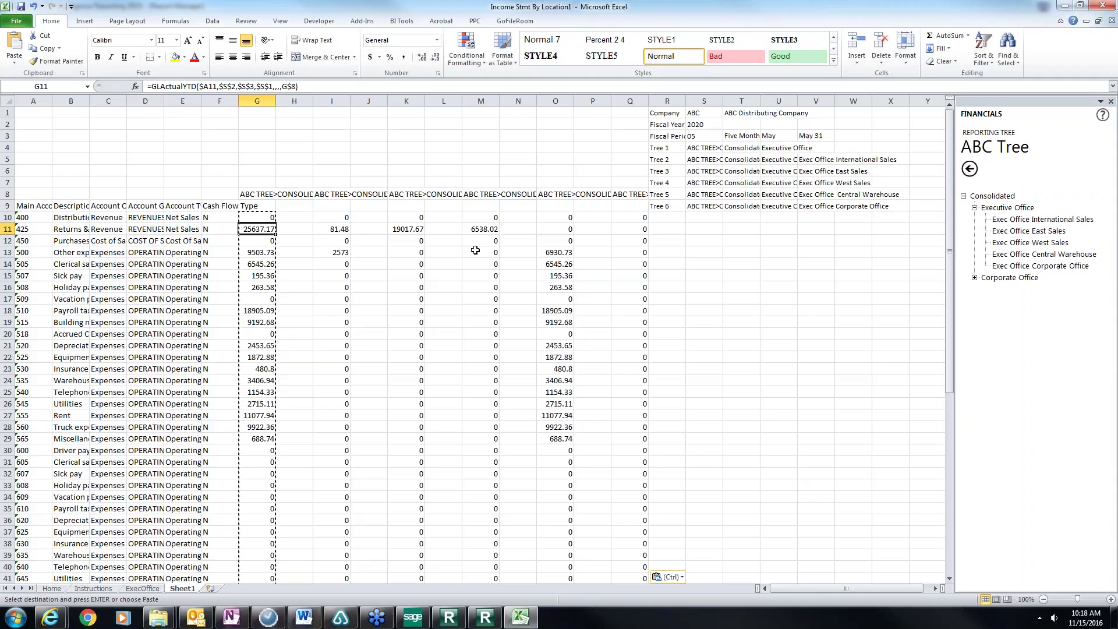
click(142, 589)
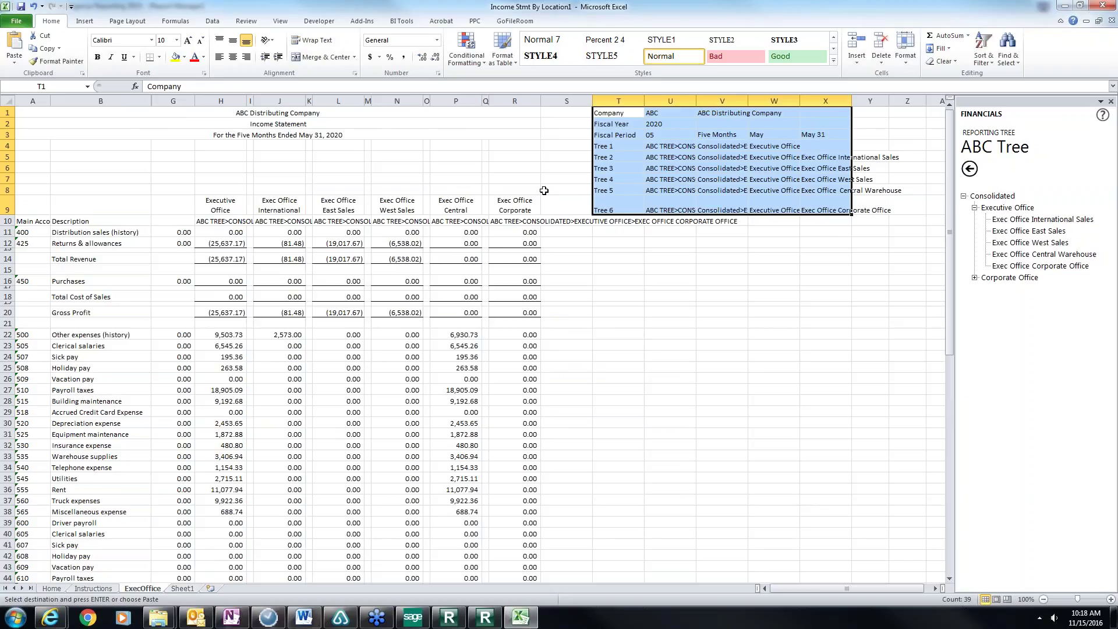
click(669, 115)
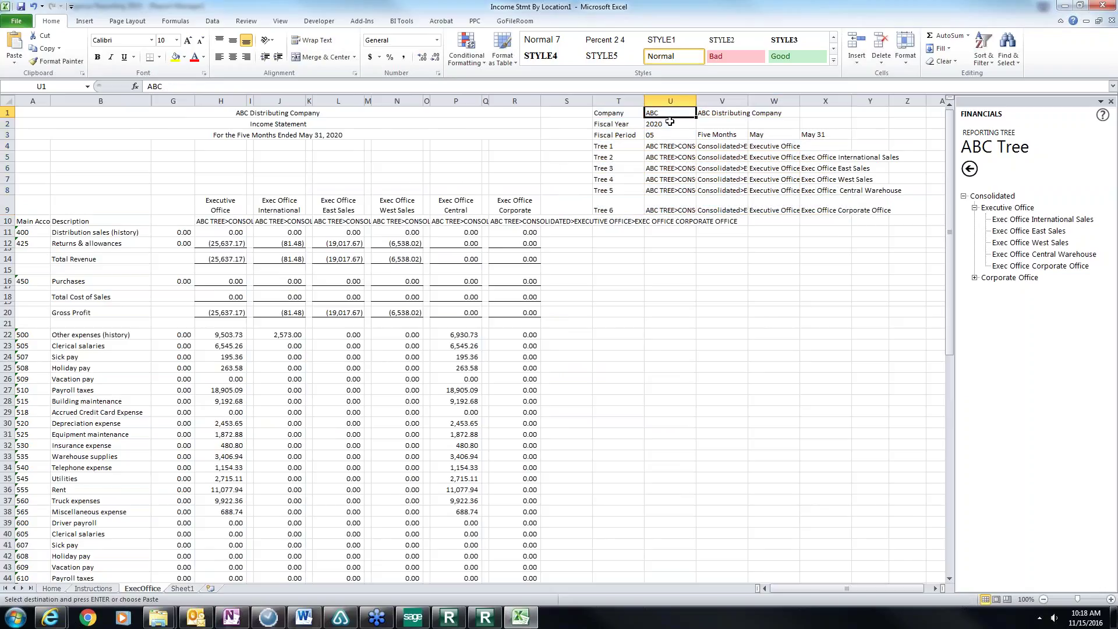
click(667, 134)
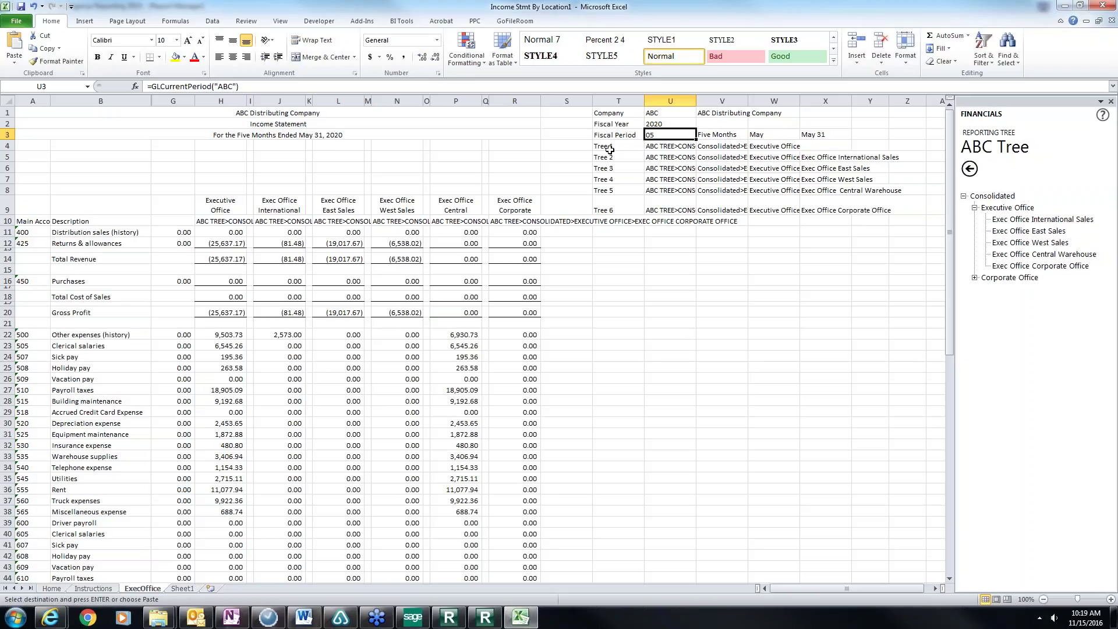
click(669, 147)
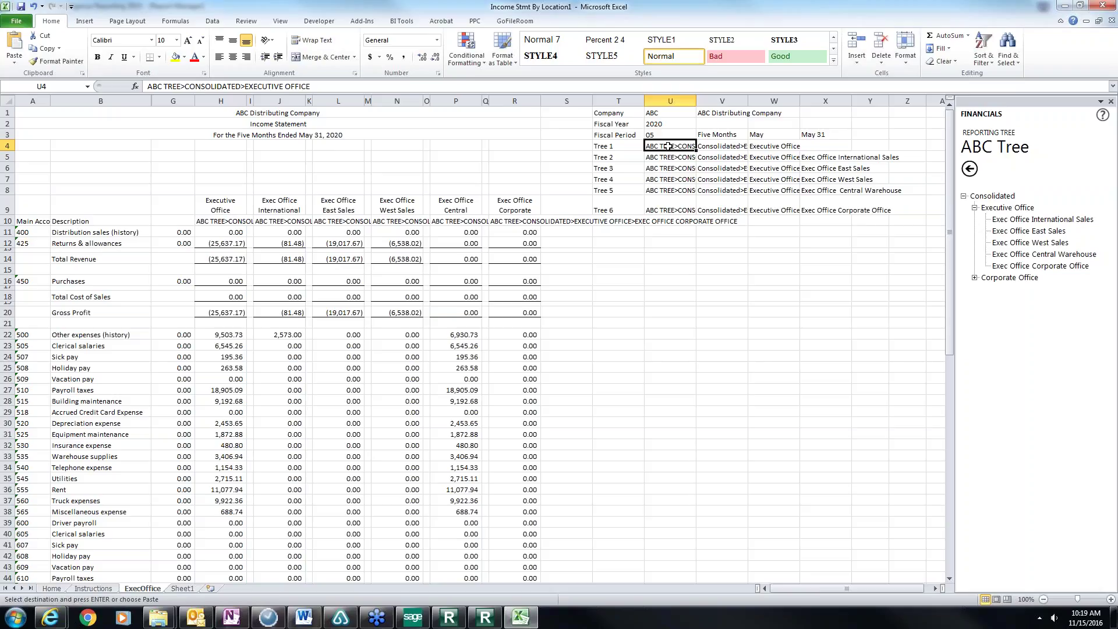
click(232, 203)
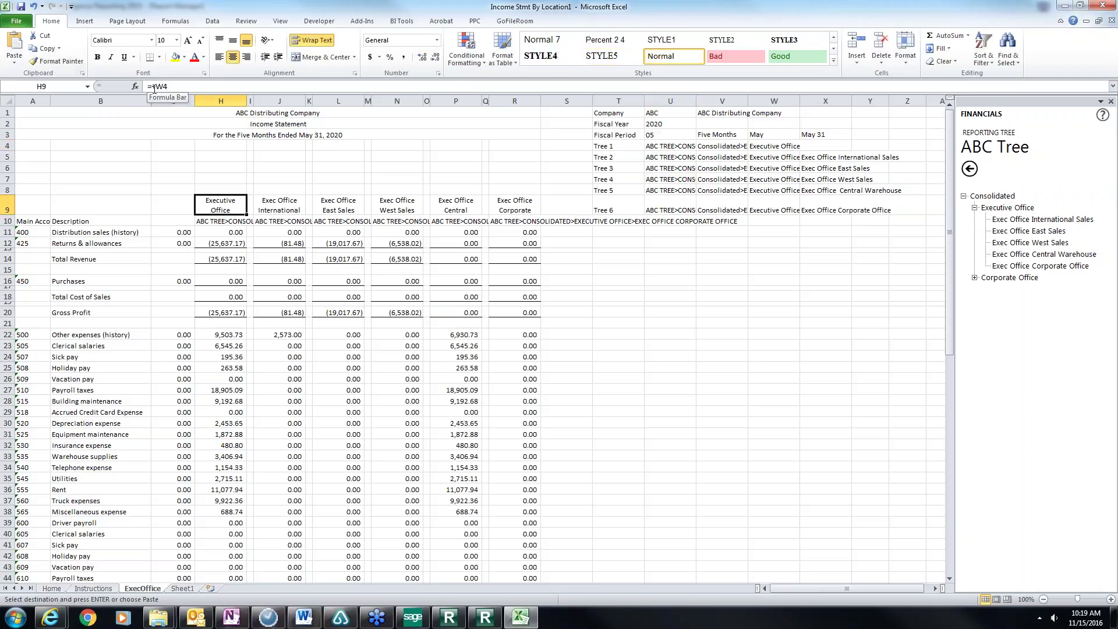
click(765, 147)
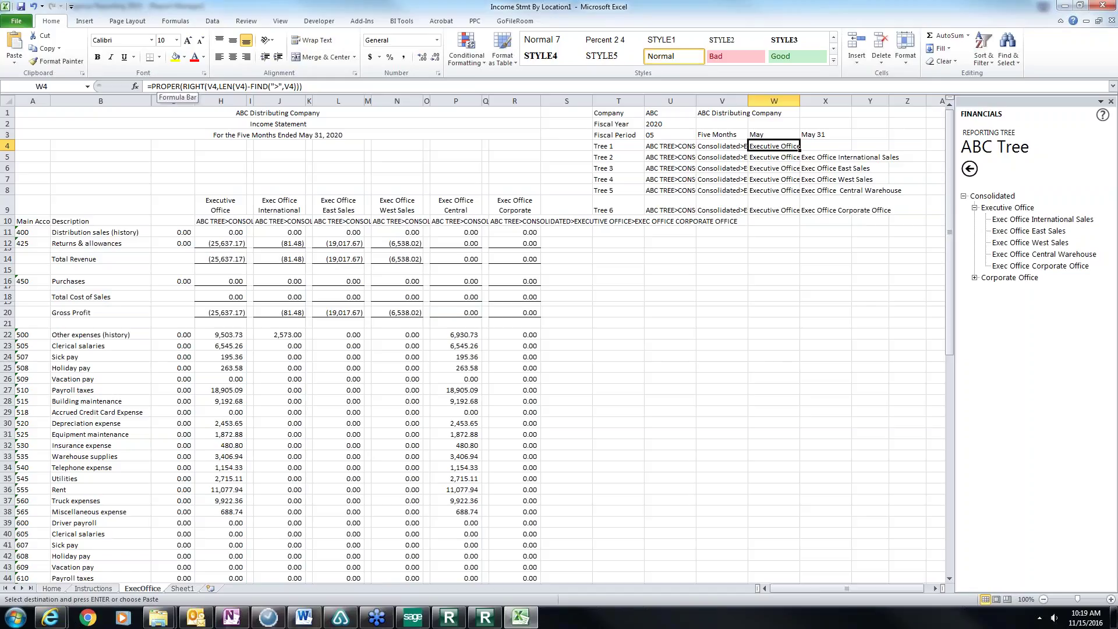
Examine the report title cells A1:A3 and the company name and fiscal period parameter formulas that feed them.
click(48, 112)
click(677, 114)
click(743, 113)
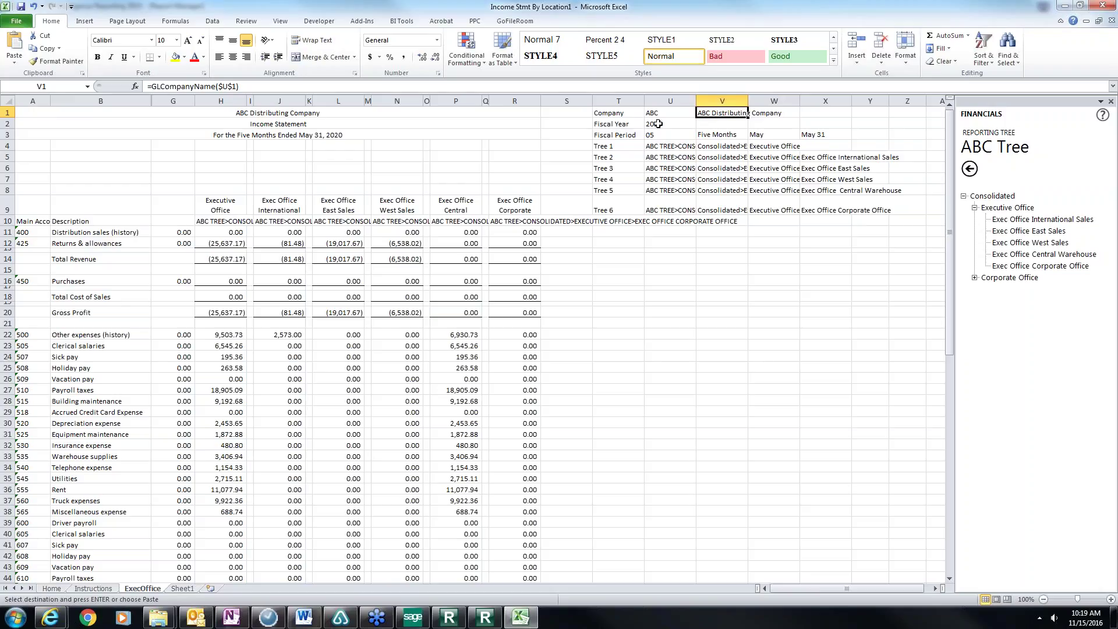
click(23, 124)
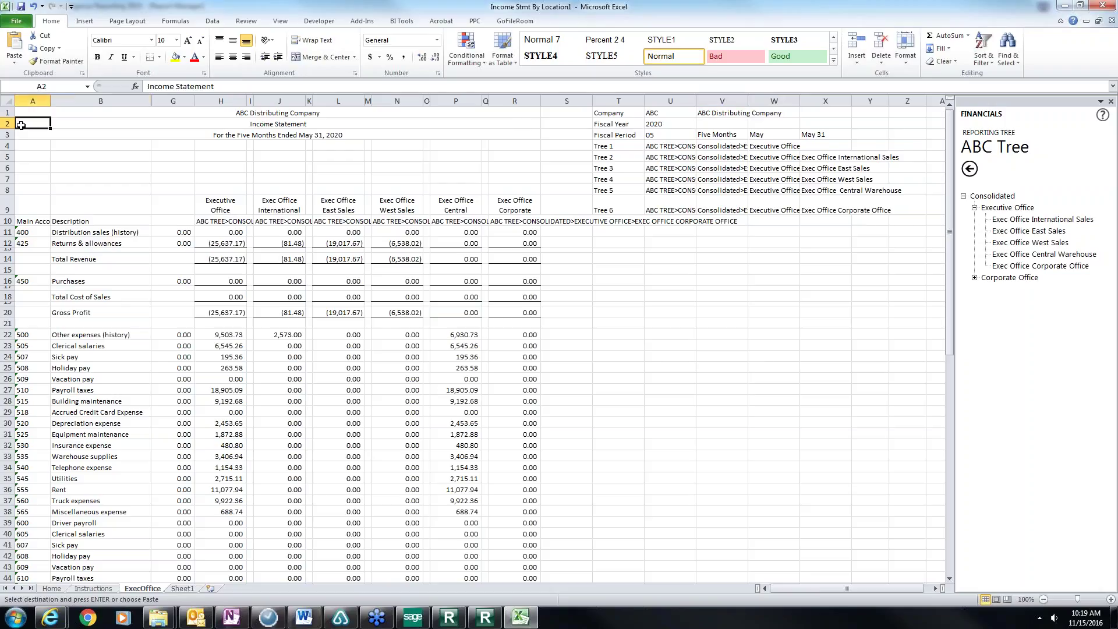
click(30, 134)
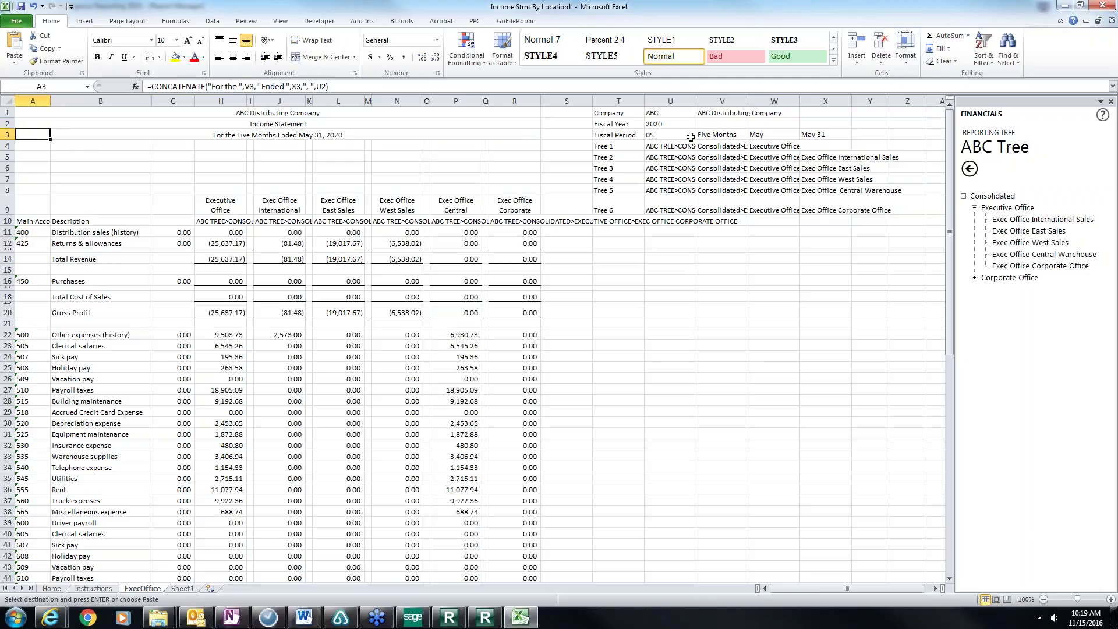
click(664, 135)
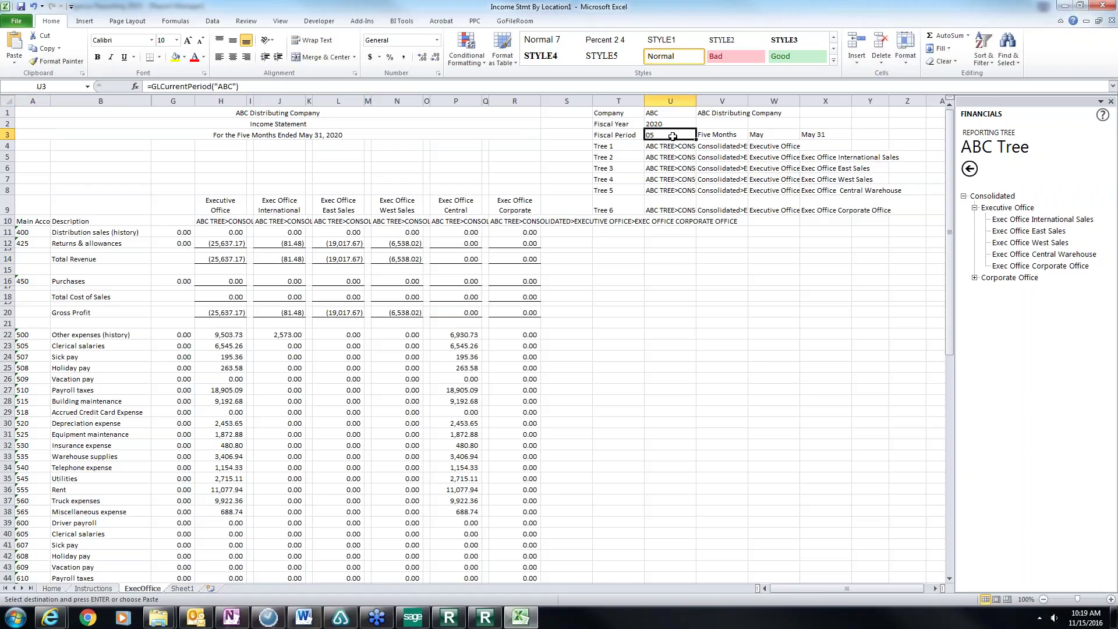
click(732, 134)
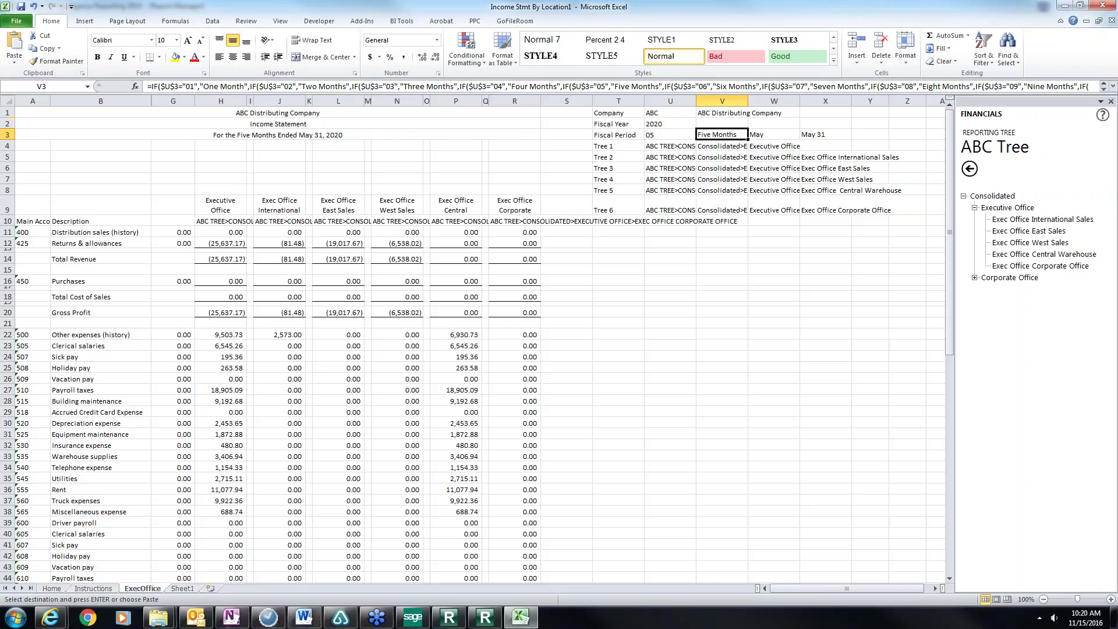
click(23, 131)
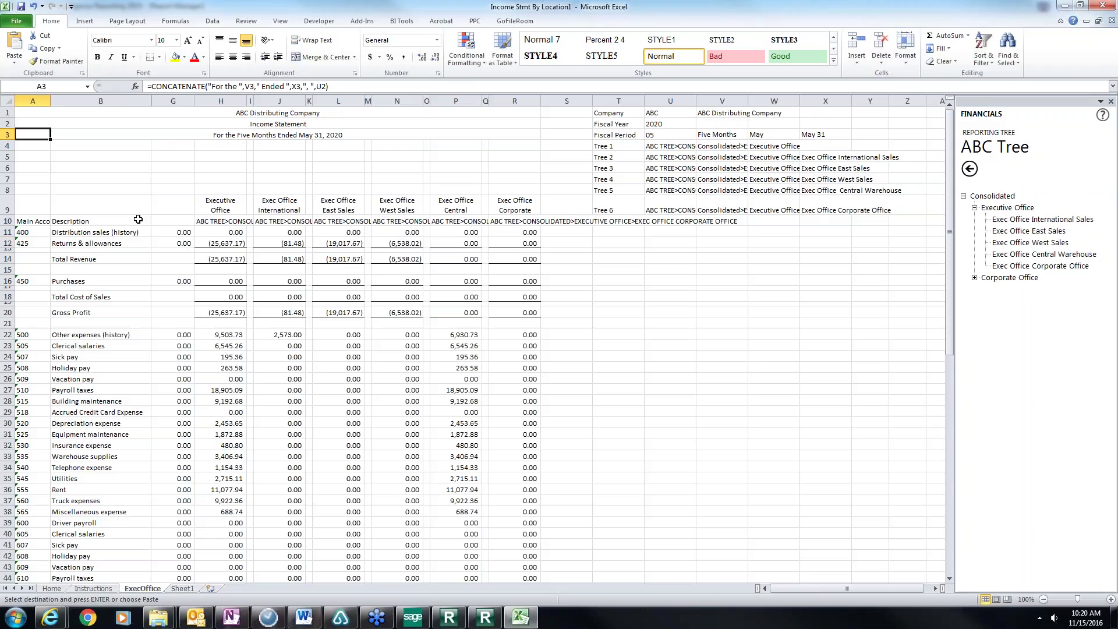
Hide row 10, which holds the reporting tree unit paths, on the ExecOffice sheet.
click(8, 221)
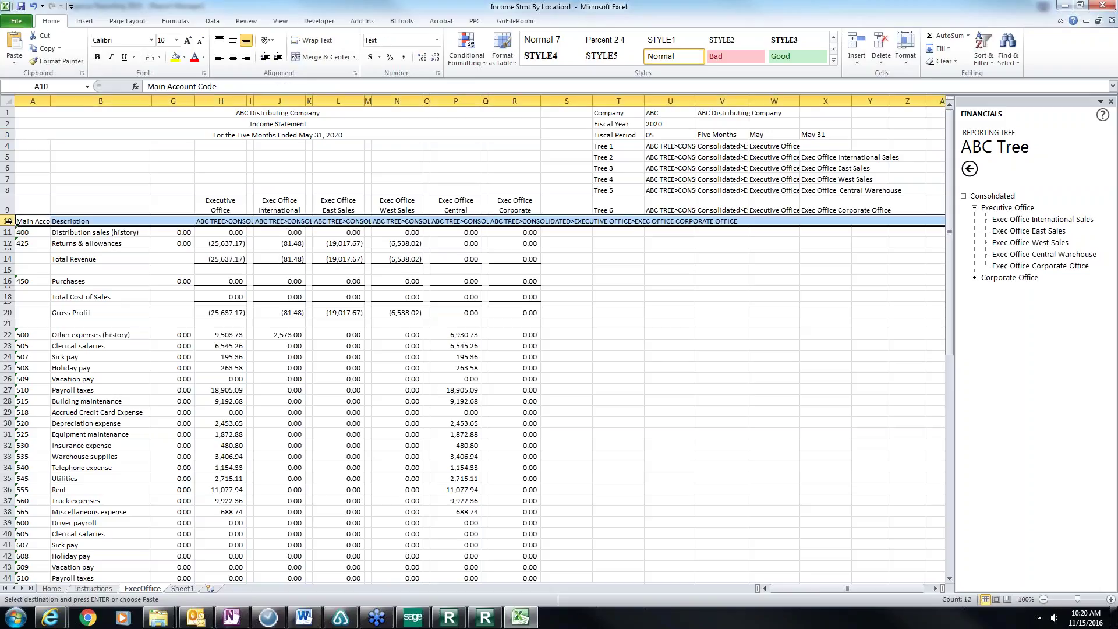
key(alt+o)
key(h)
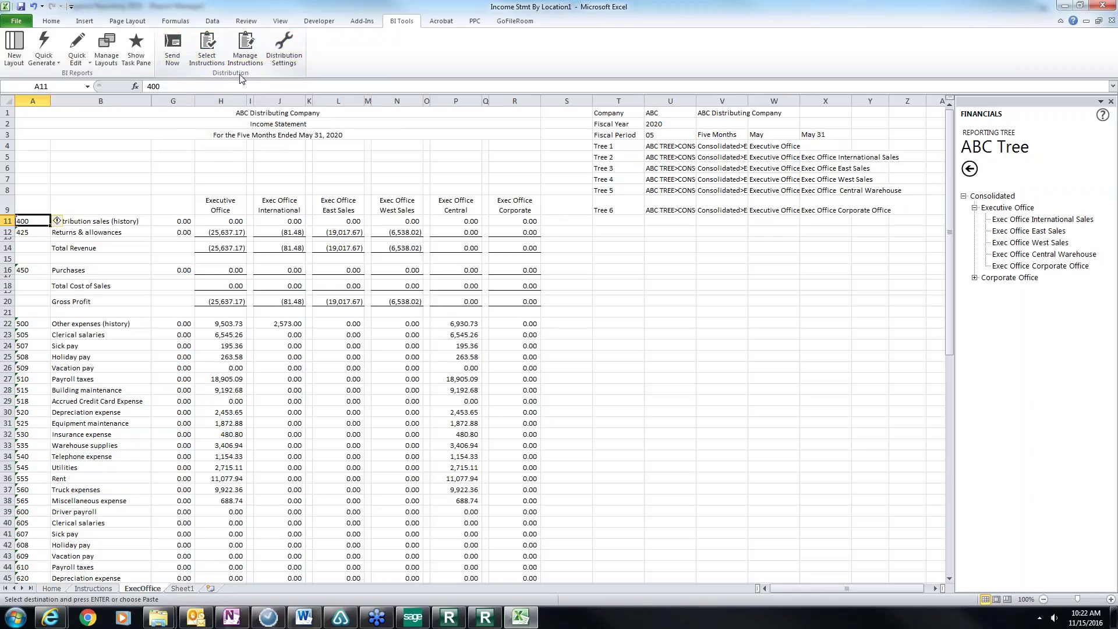
Review the email distribution settings, the existing distribution instructions, and the instructions and worksheets currently assigned to this workbook.
click(284, 58)
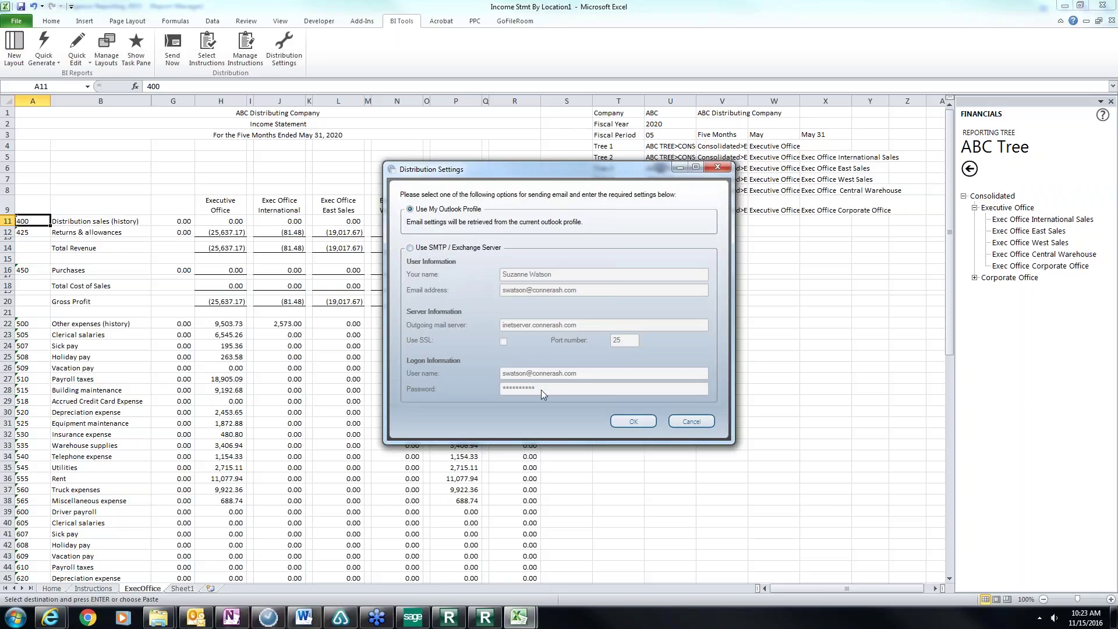
click(633, 420)
click(246, 55)
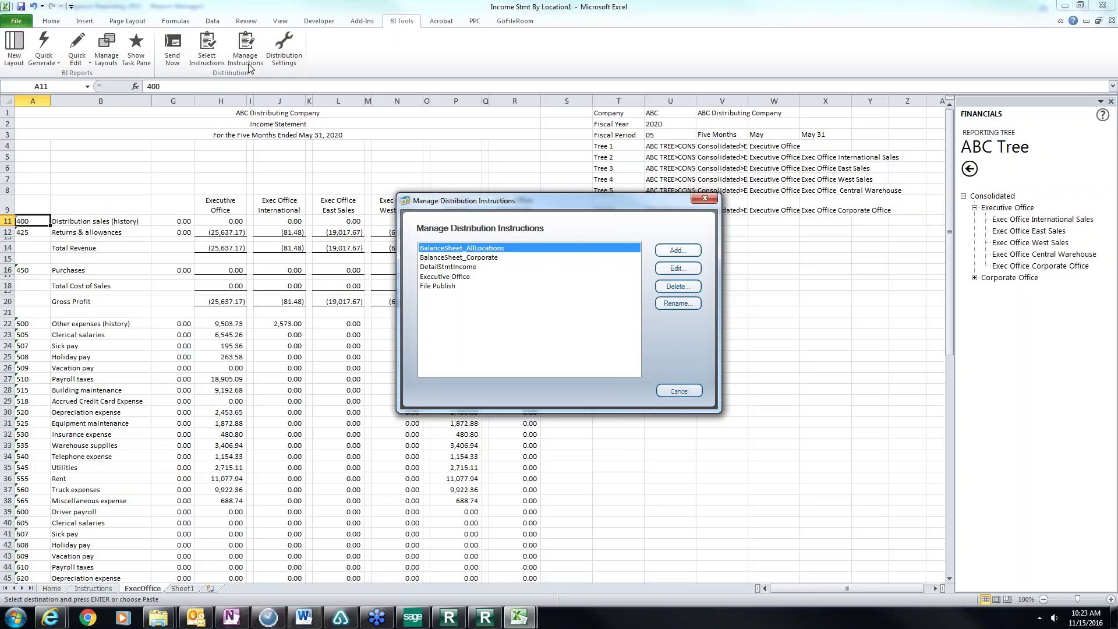
click(679, 391)
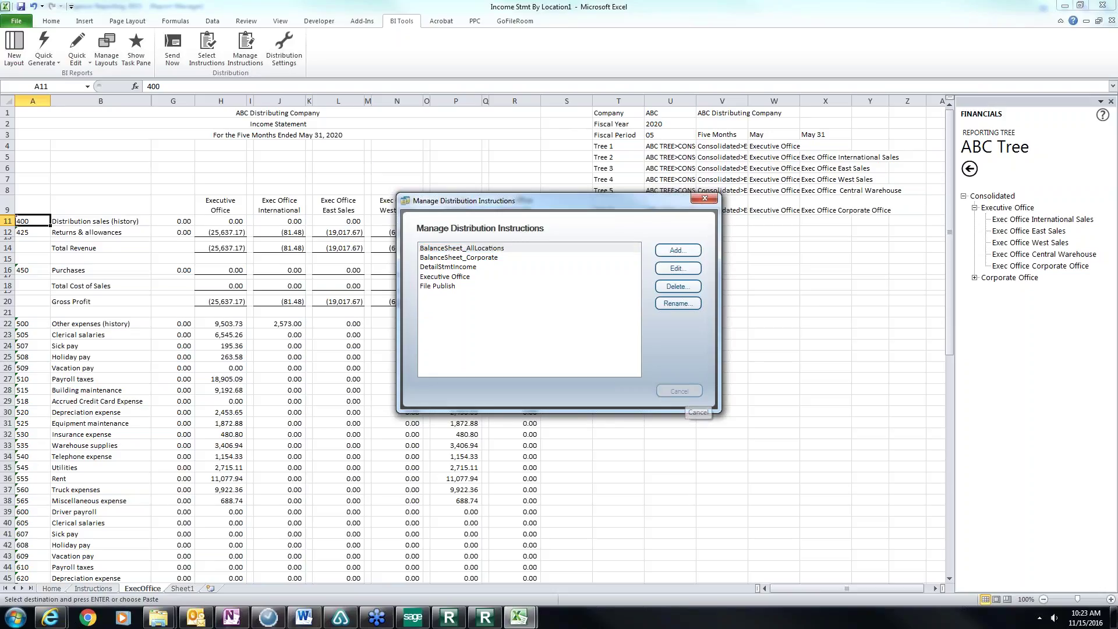
click(194, 65)
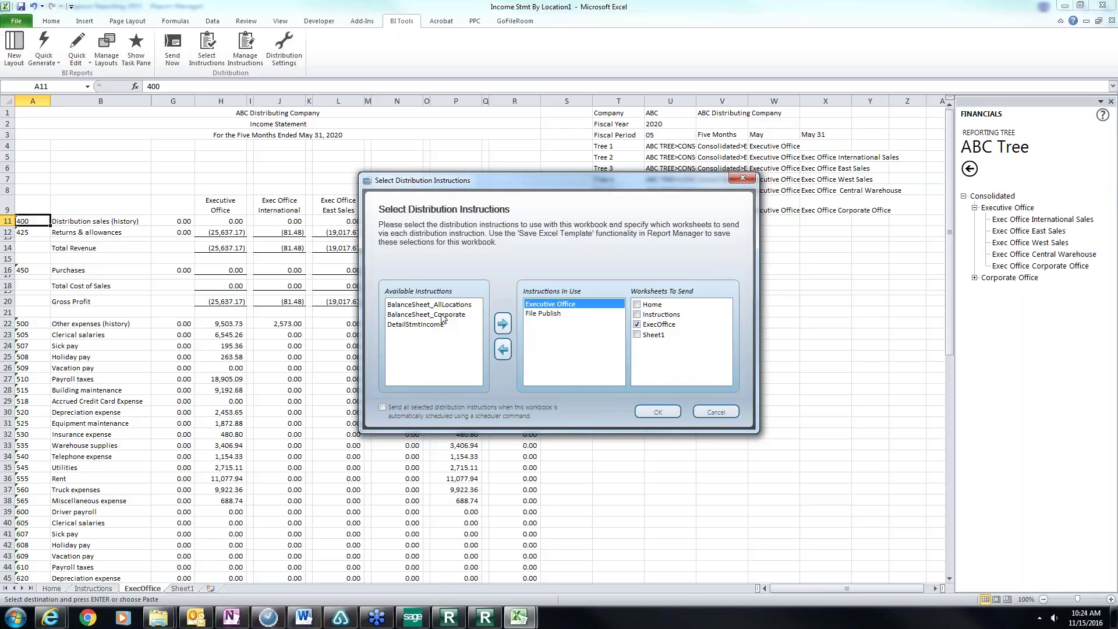
click(702, 413)
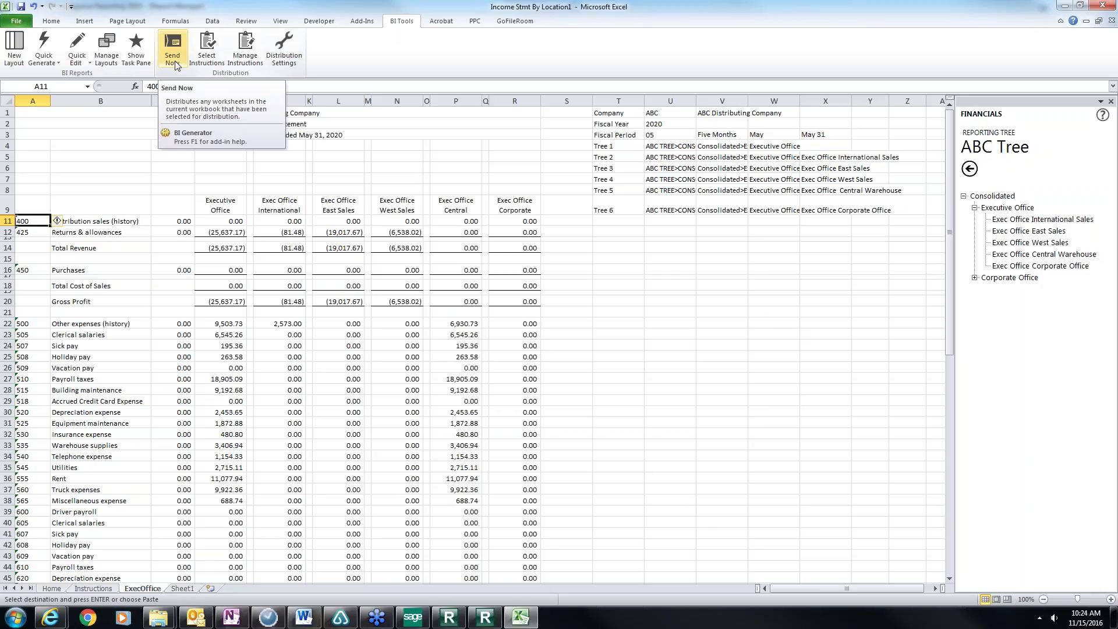
Open the Executive Office distribution instruction for editing and preview the cell references in its email subject and body.
click(256, 65)
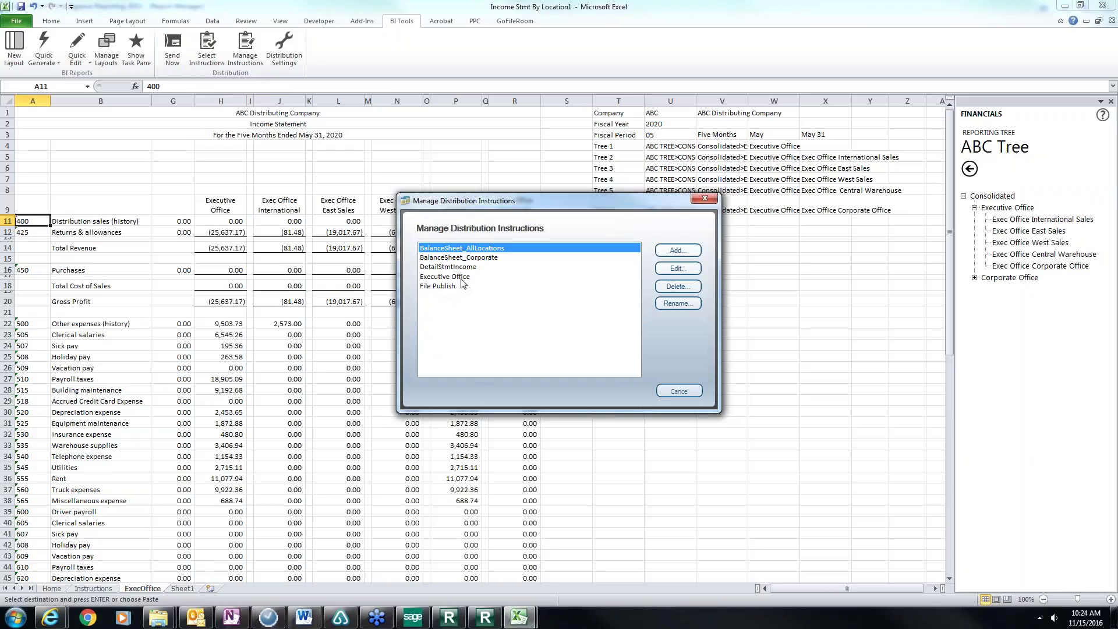
click(460, 278)
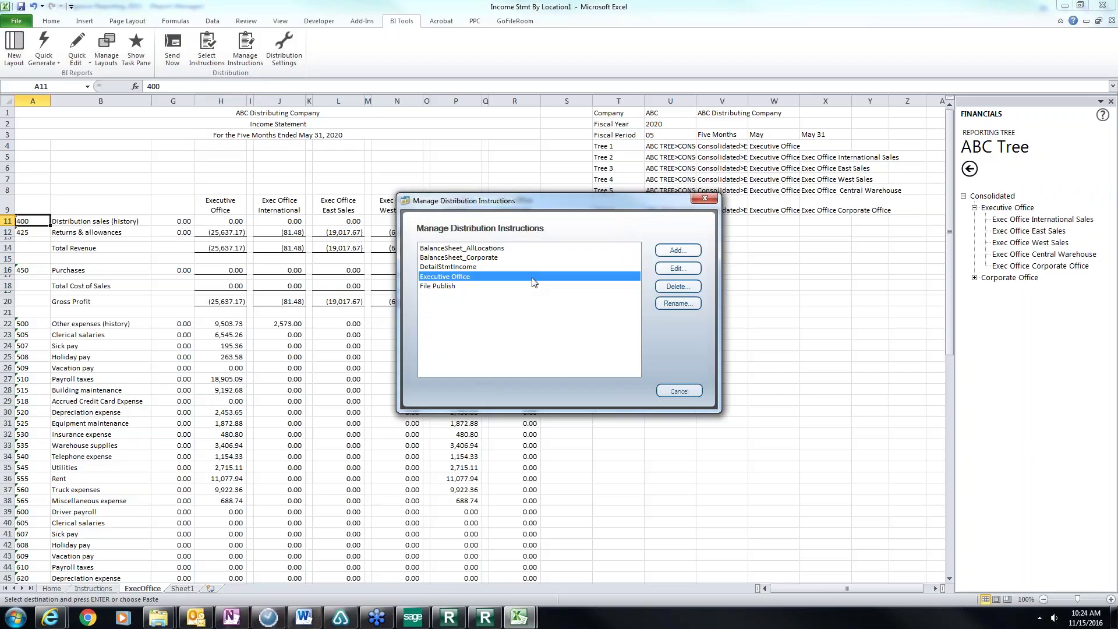
click(679, 250)
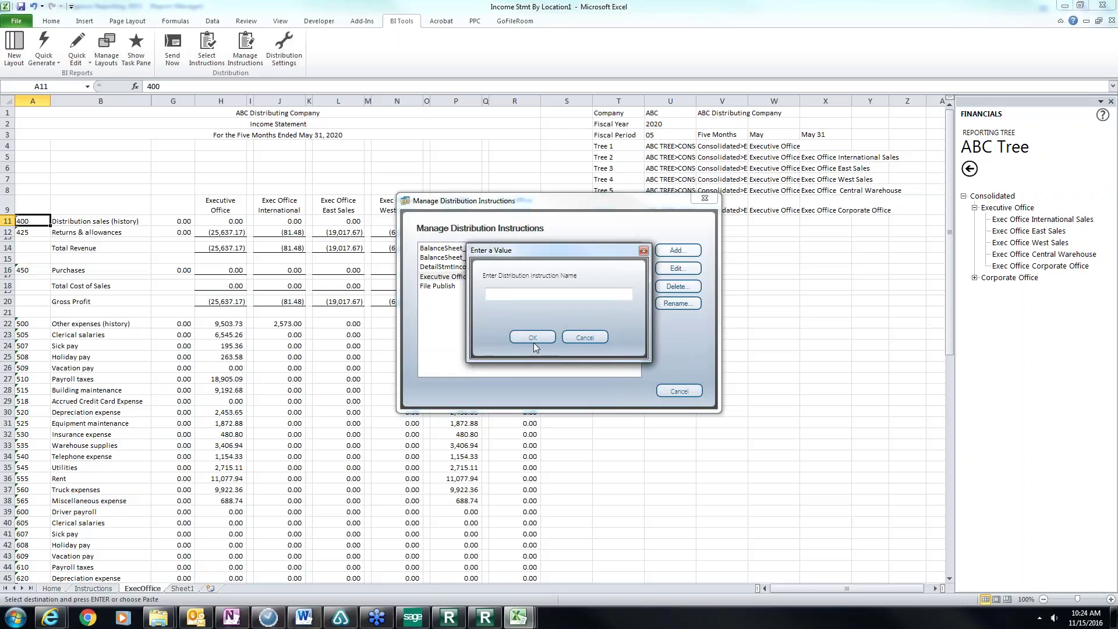
click(572, 335)
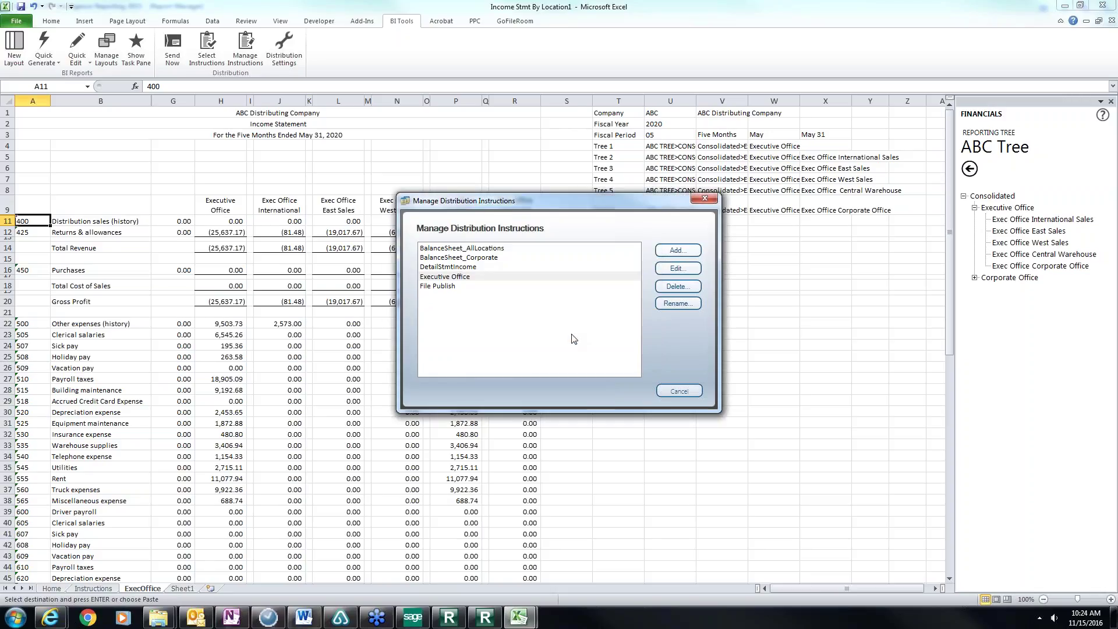
click(481, 277)
click(665, 269)
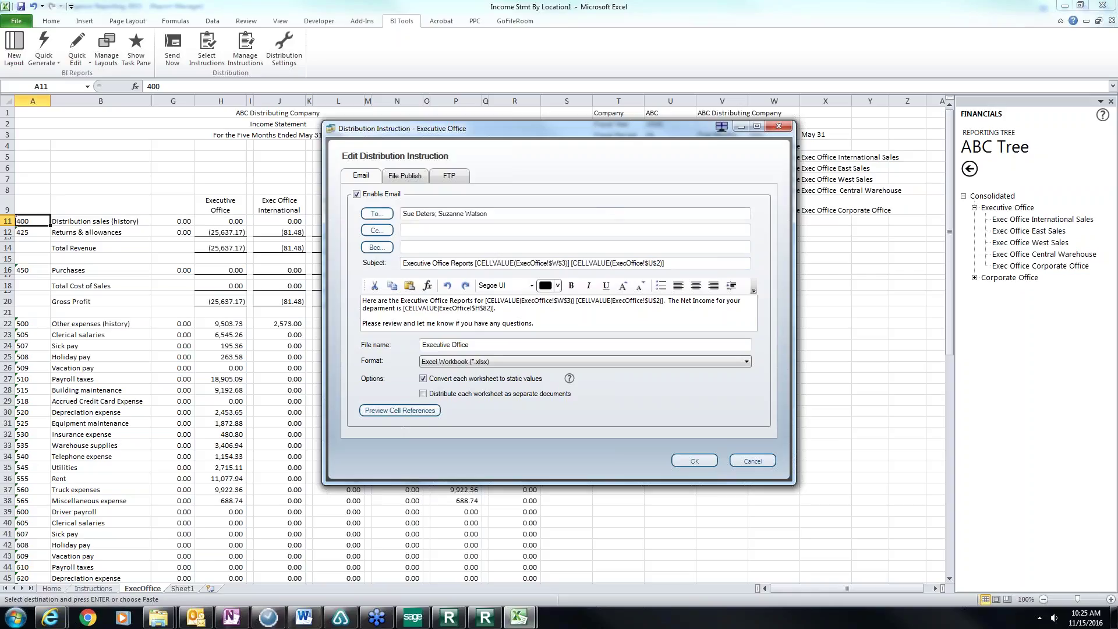
drag(612, 144, 460, 181)
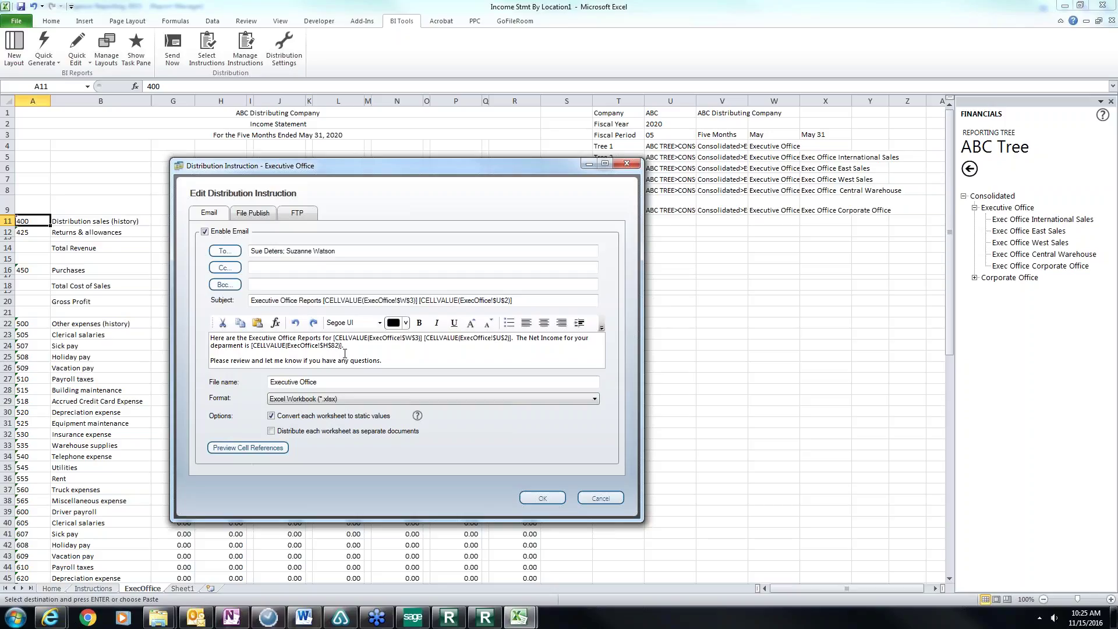
click(253, 449)
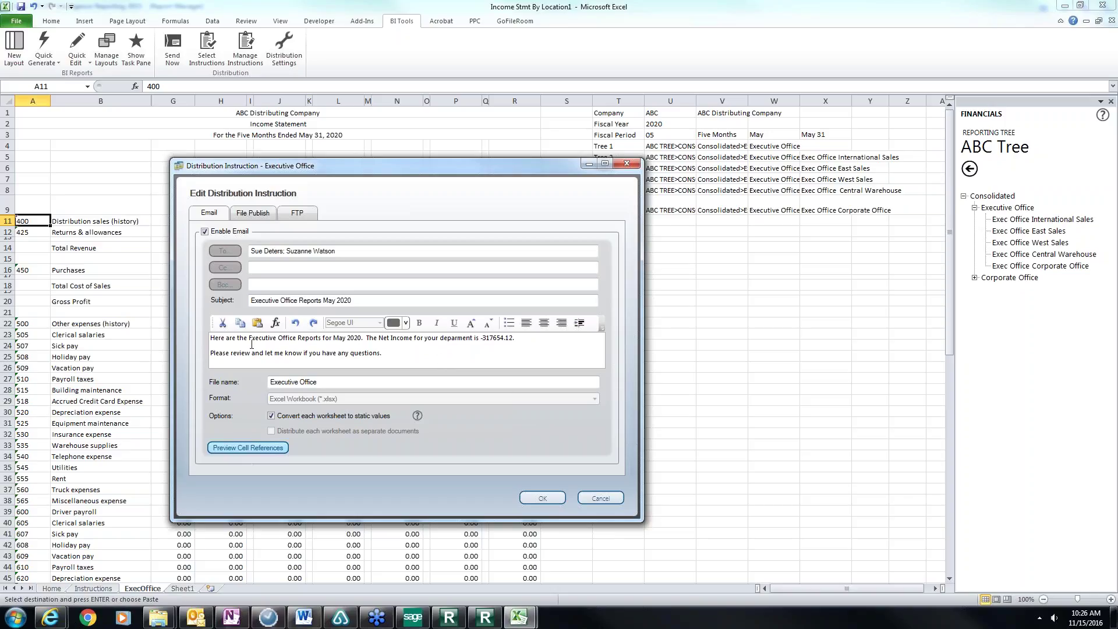
click(268, 449)
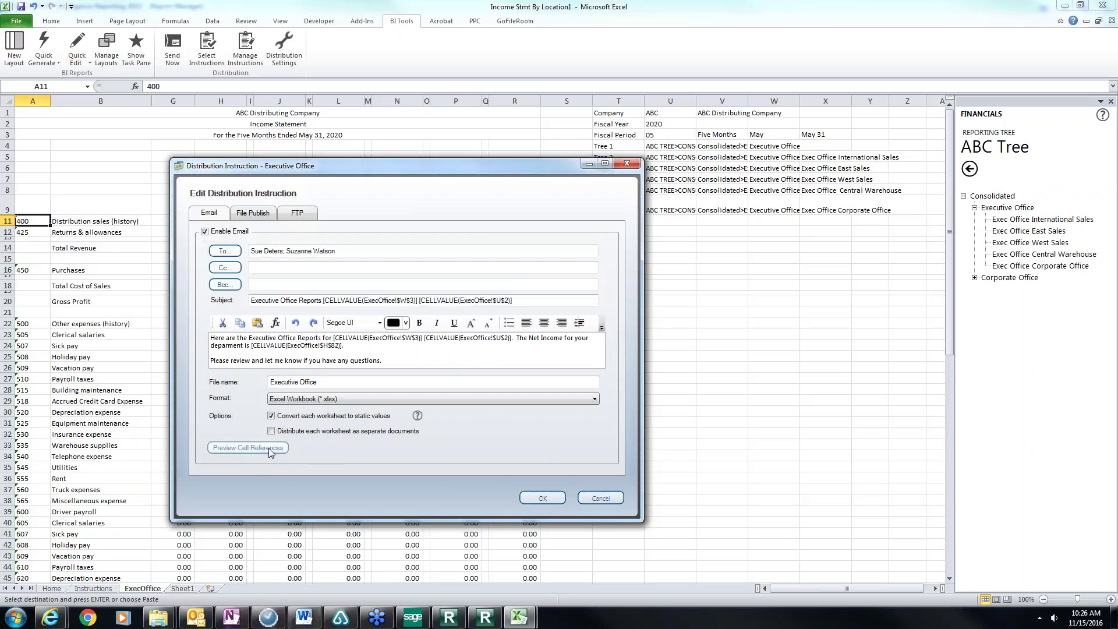
Check the font choices and attachment format options of the Executive Office email, keeping Excel Workbook (*.xlsx), and accept the instruction.
click(379, 324)
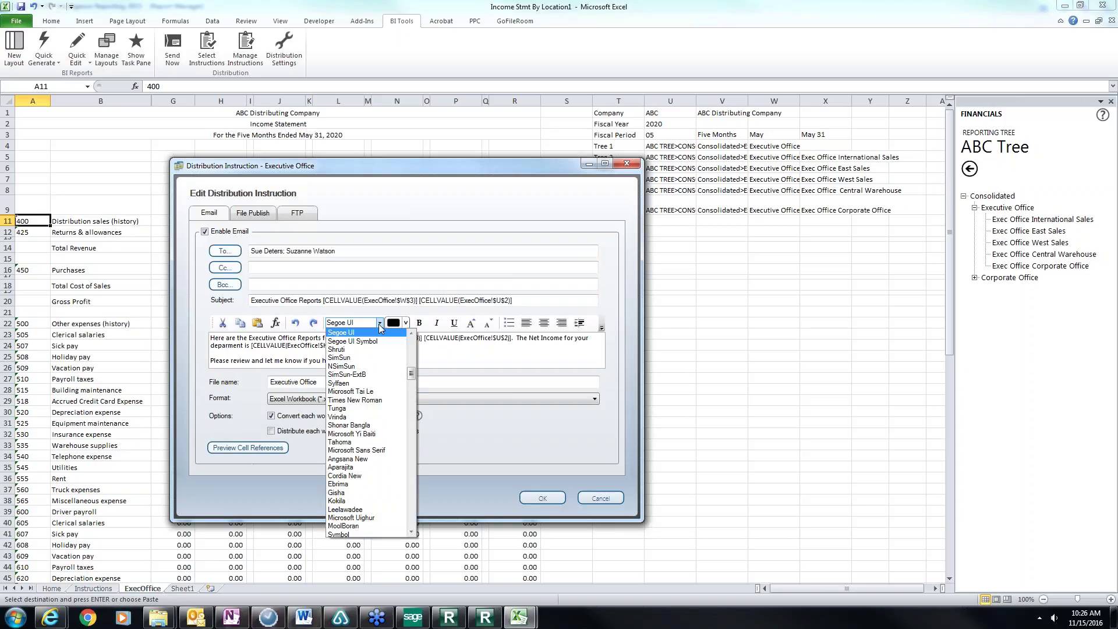
click(379, 323)
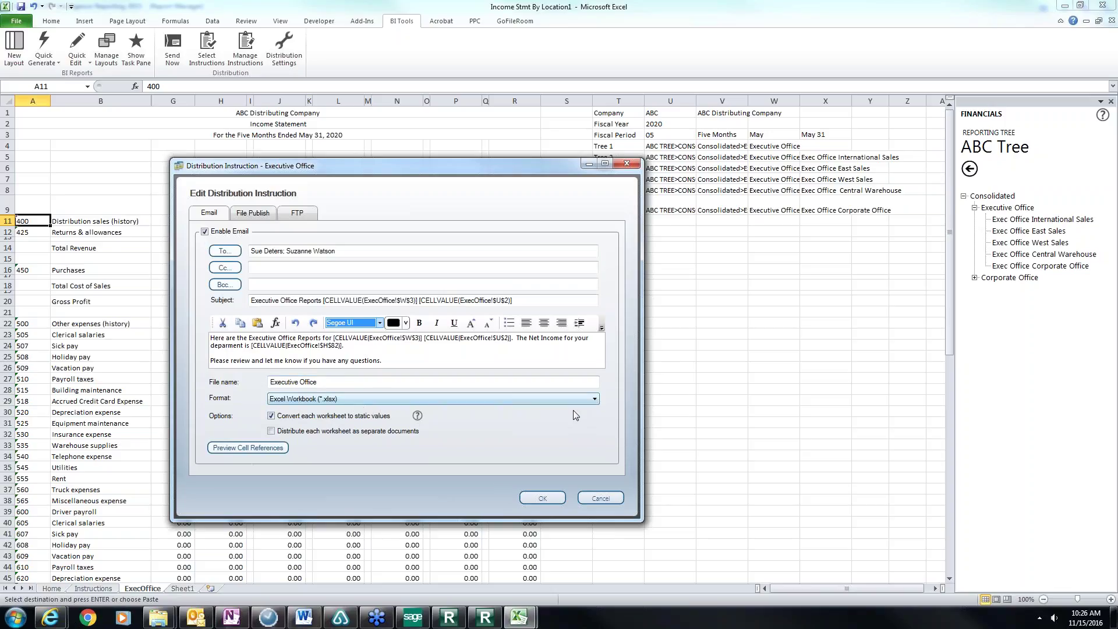
click(595, 399)
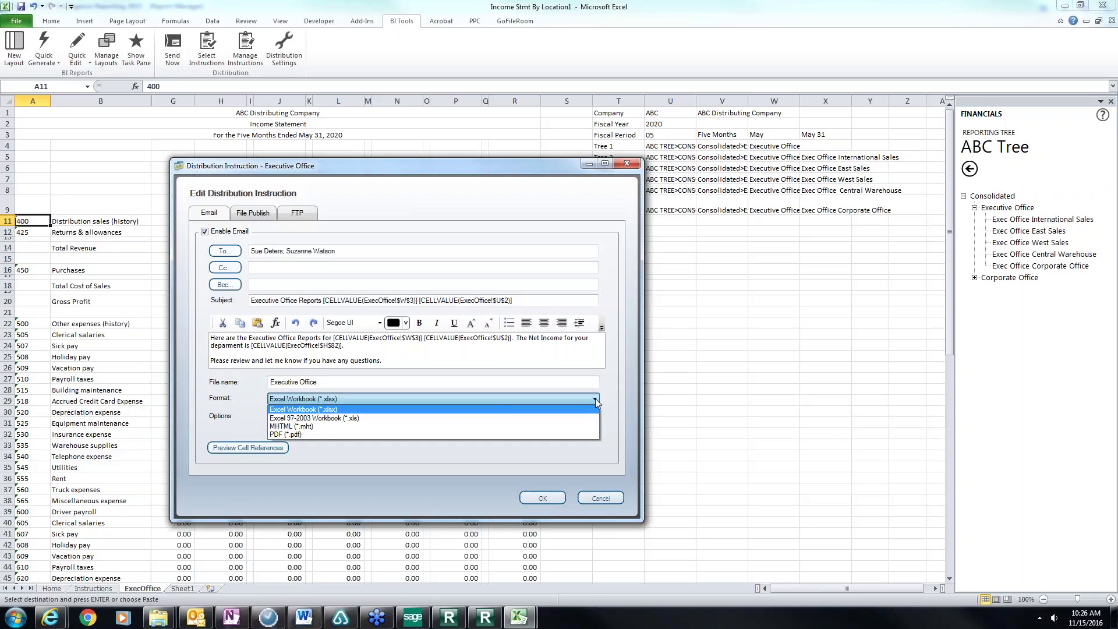
click(595, 398)
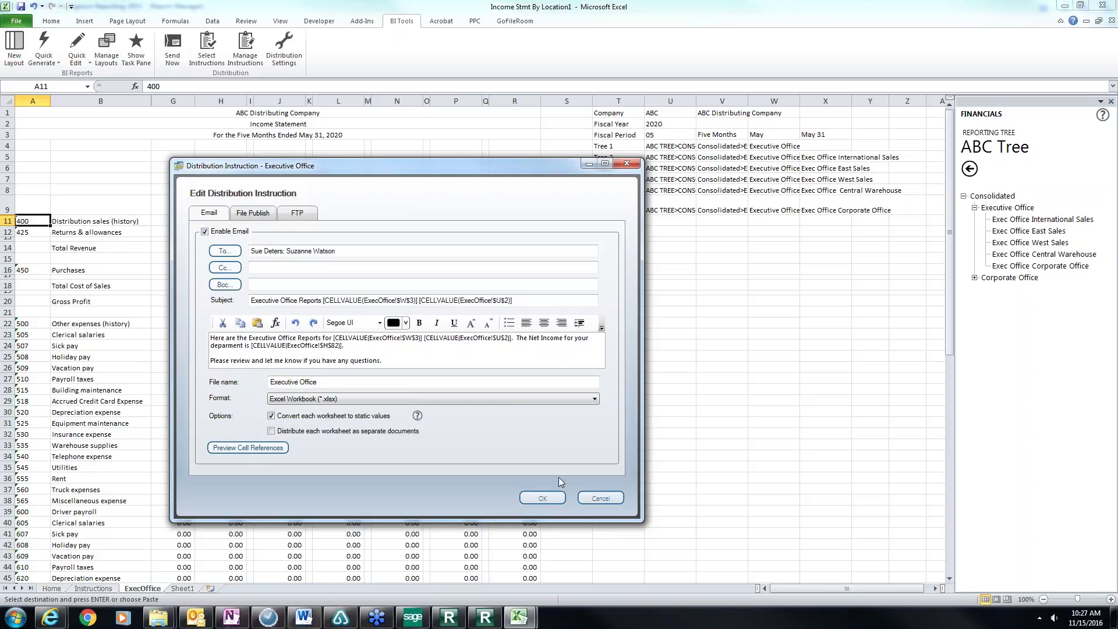
click(540, 499)
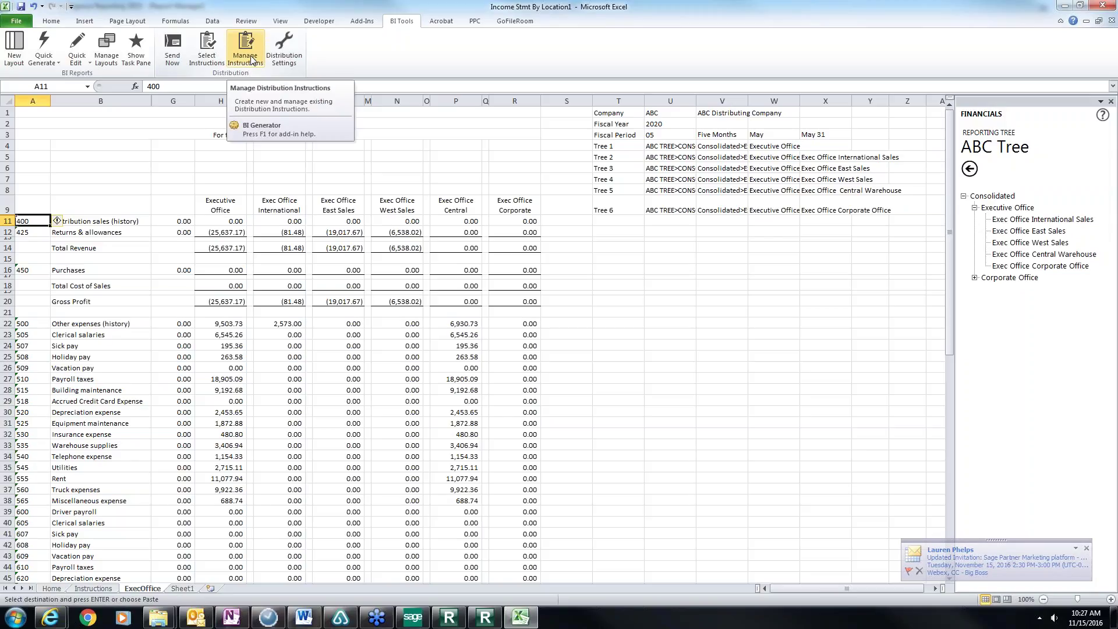
Examine the folder, file name and format settings of the File Publish distribution instruction.
click(257, 50)
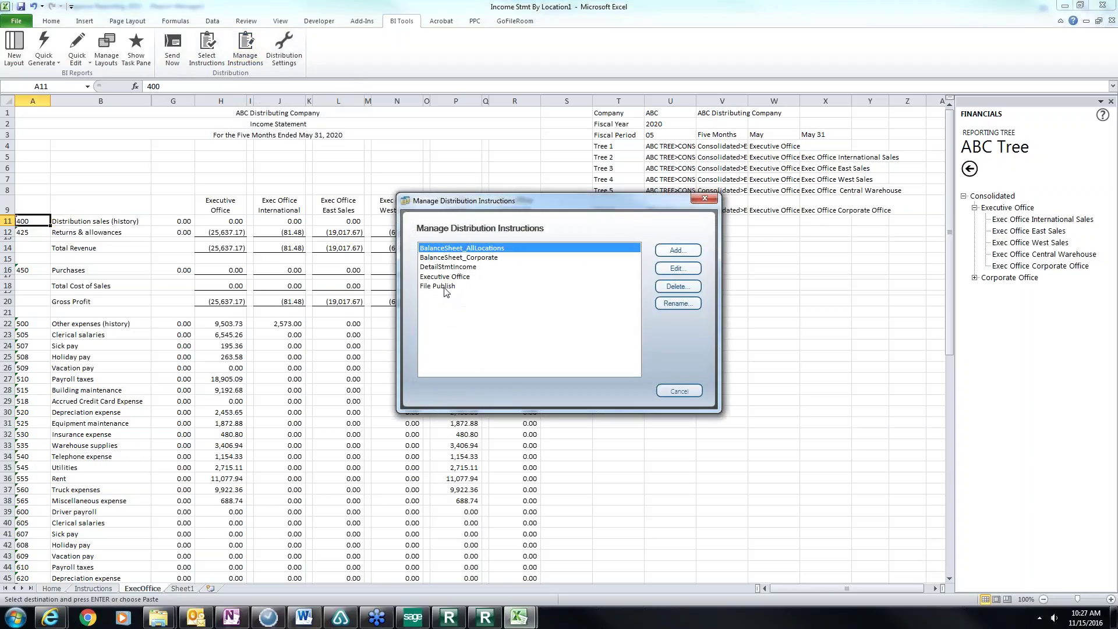
click(446, 287)
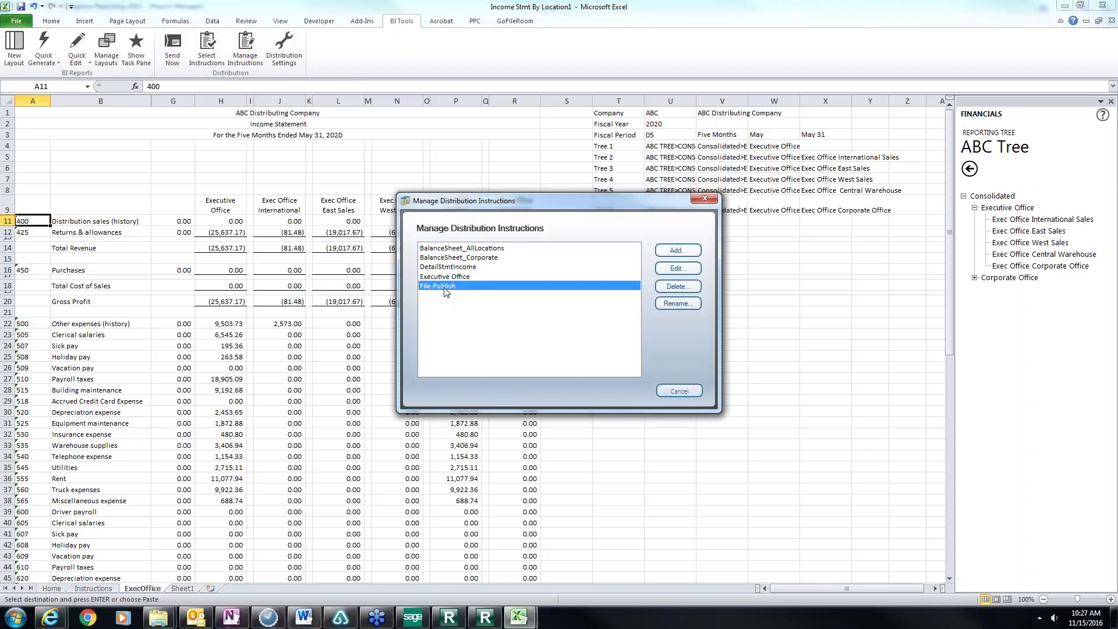
click(691, 271)
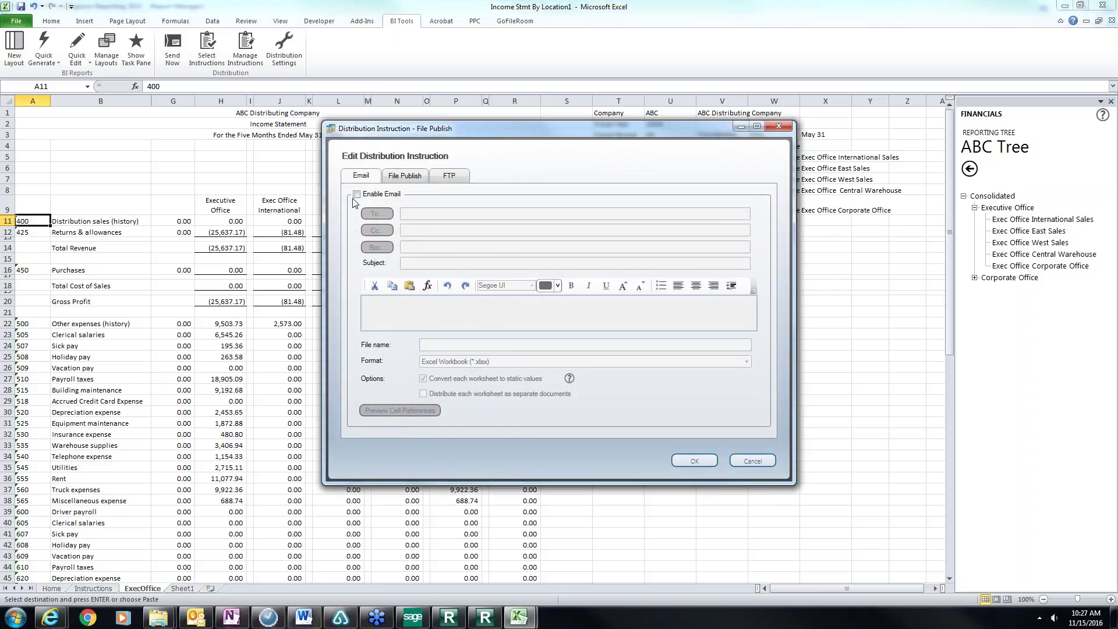
click(406, 178)
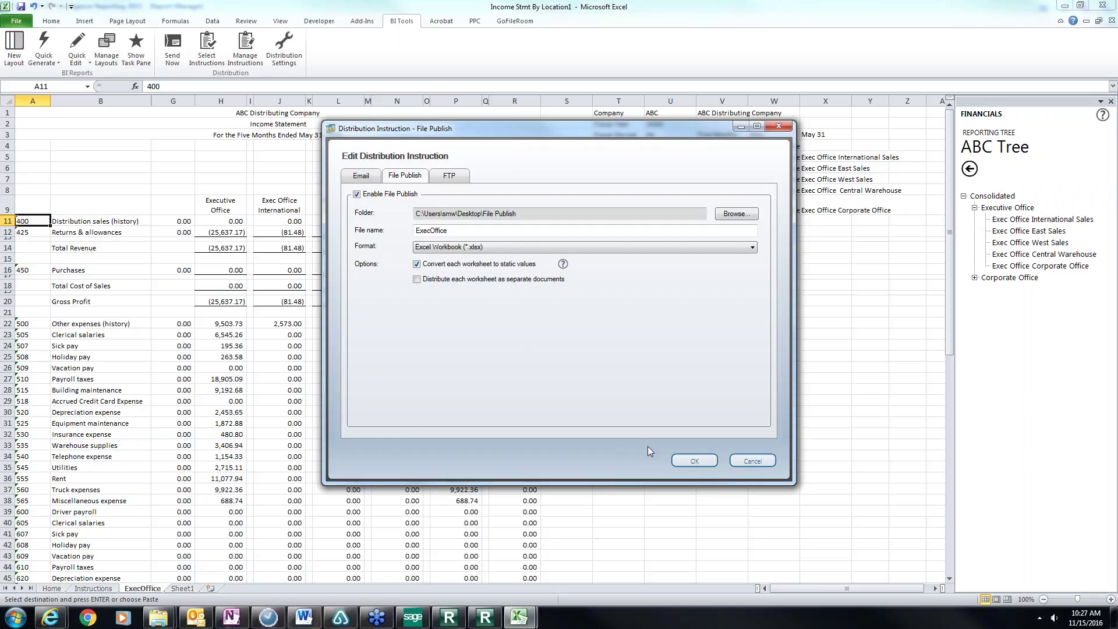
click(683, 461)
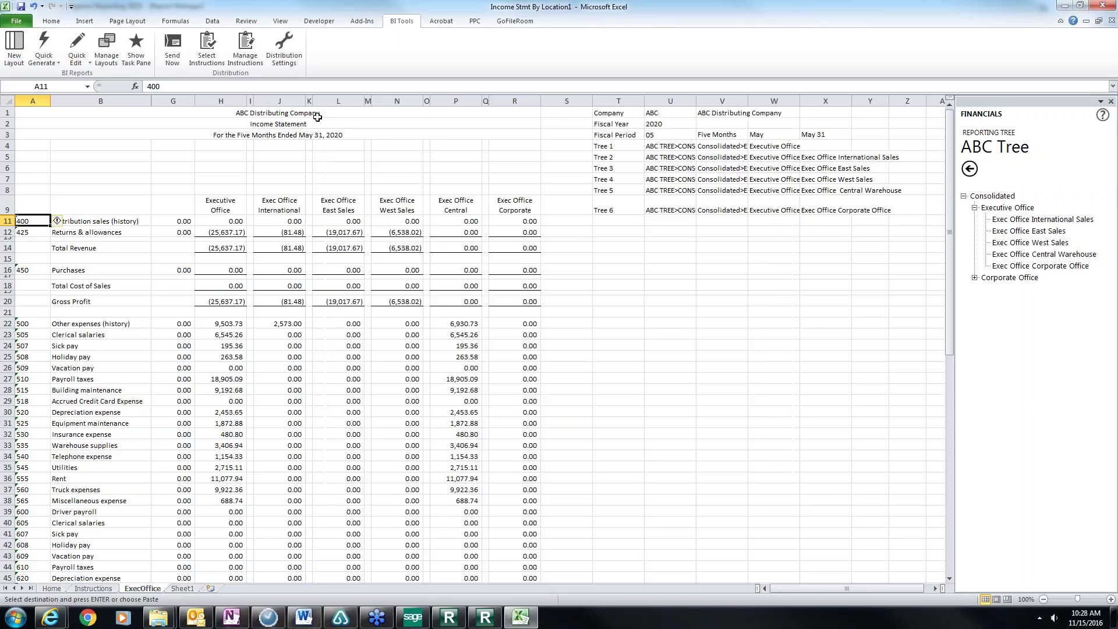
Remove the File Publish and Executive Office distribution instructions from the workbook's instructions in use.
click(202, 59)
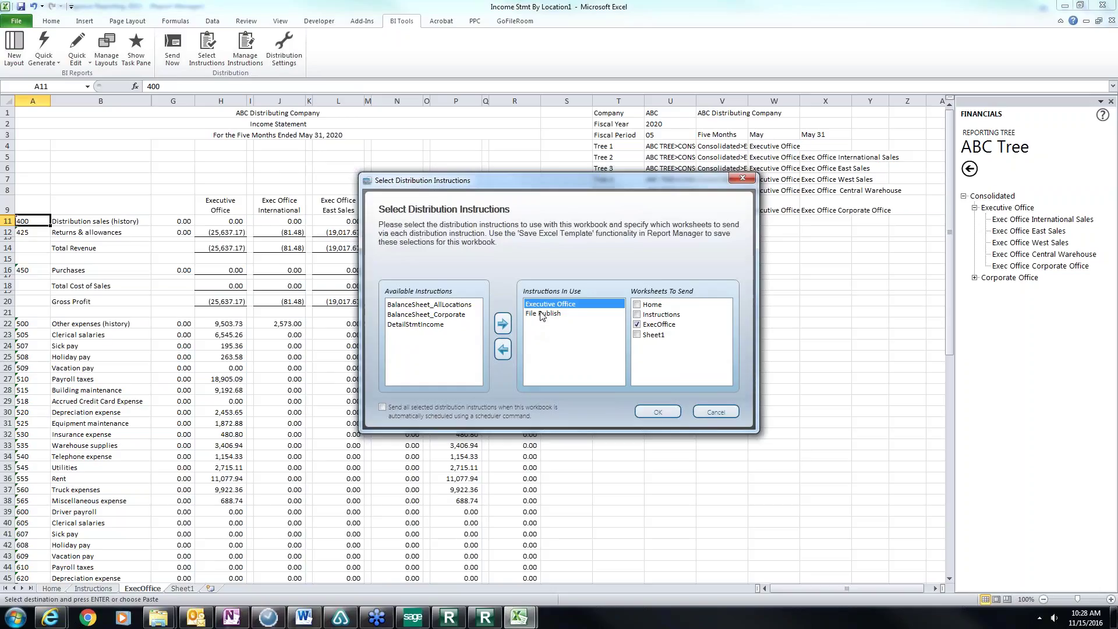
click(542, 316)
click(502, 350)
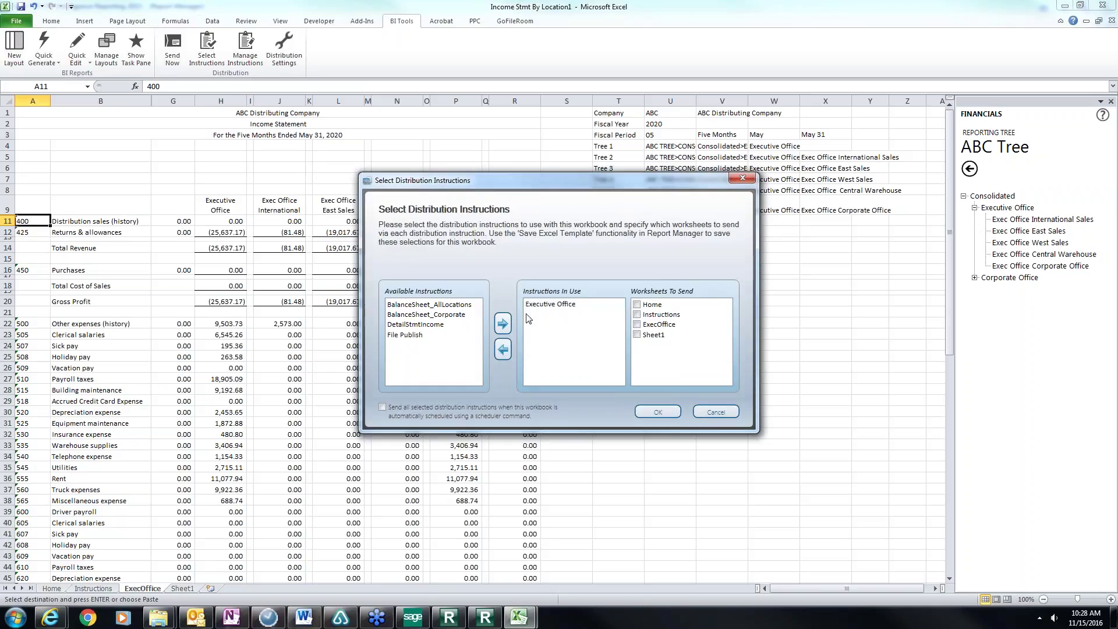
click(542, 304)
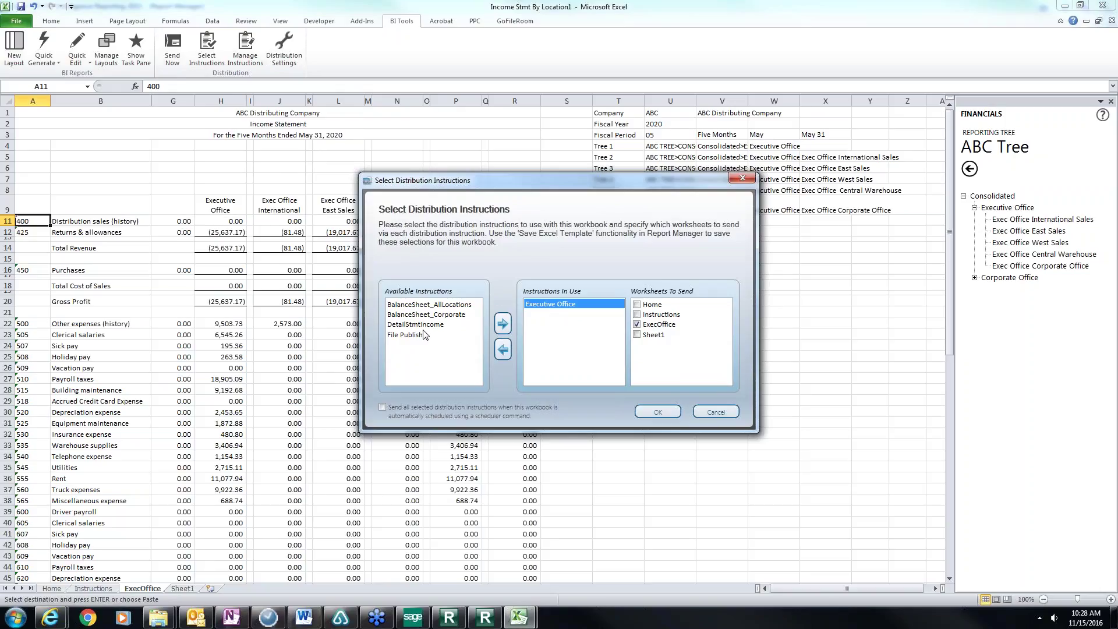
click(504, 349)
Put the Executive Office instruction in use for the ExecOffice worksheet and distribute the report immediately.
click(411, 347)
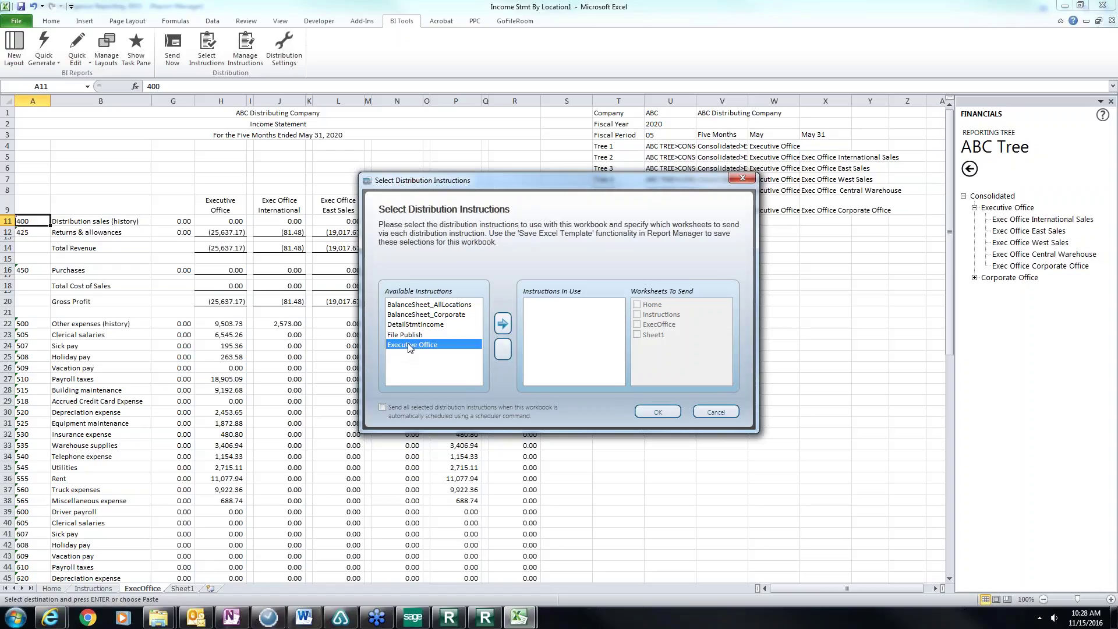
click(503, 324)
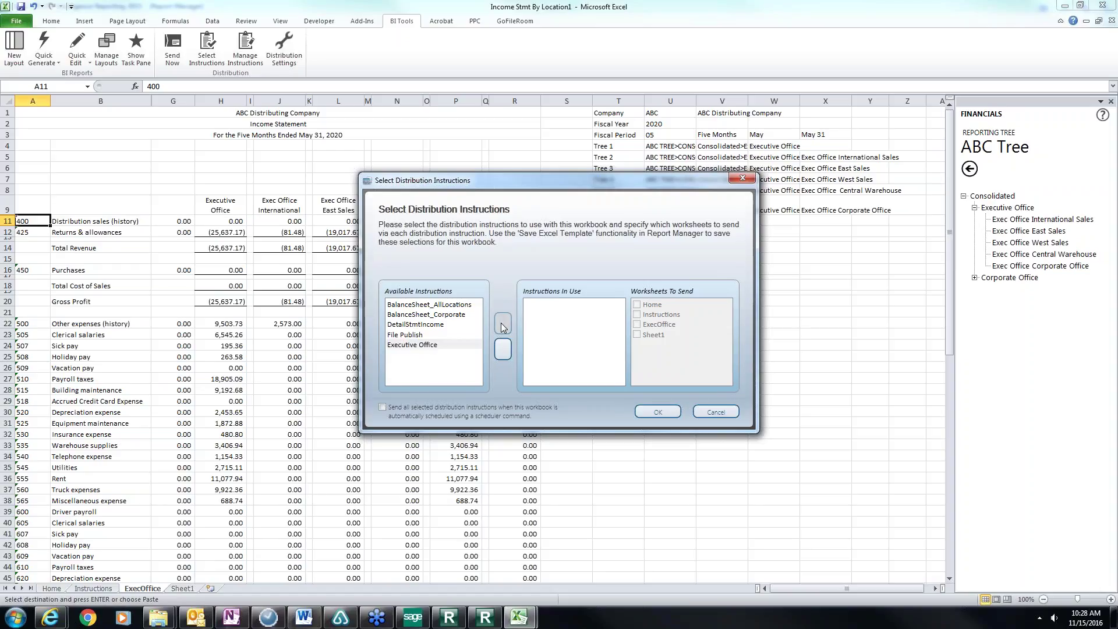
click(637, 325)
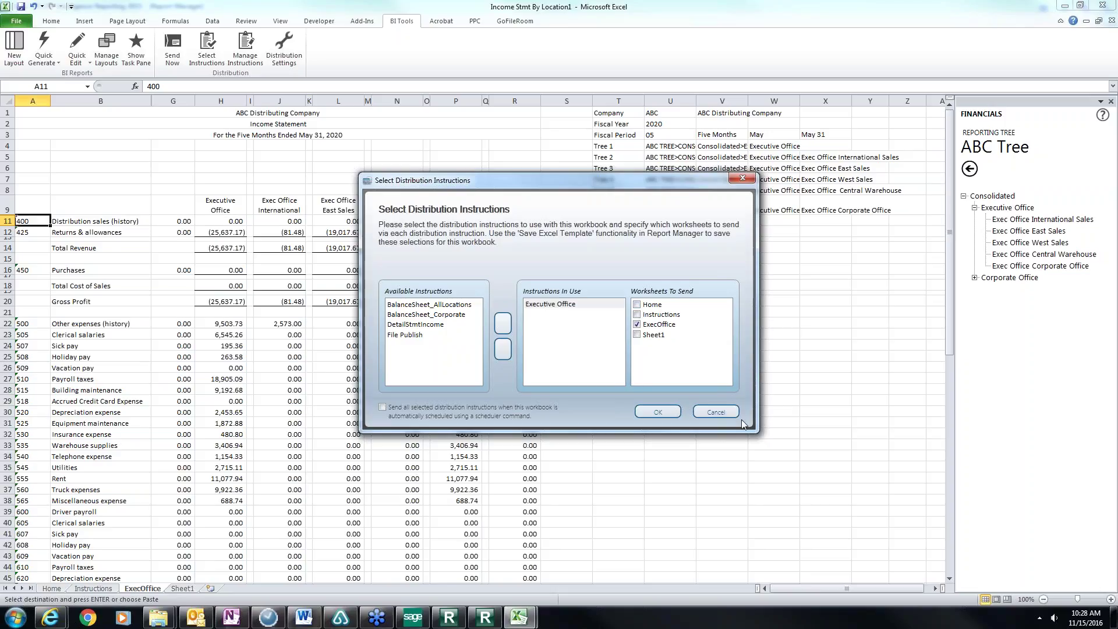
click(638, 325)
click(656, 415)
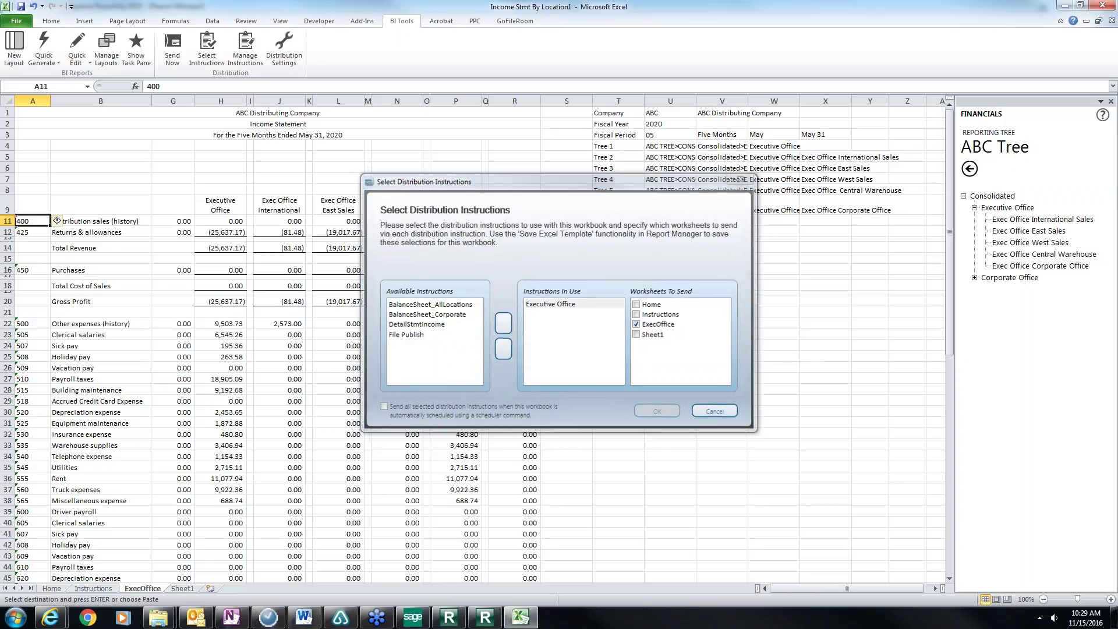
click(170, 57)
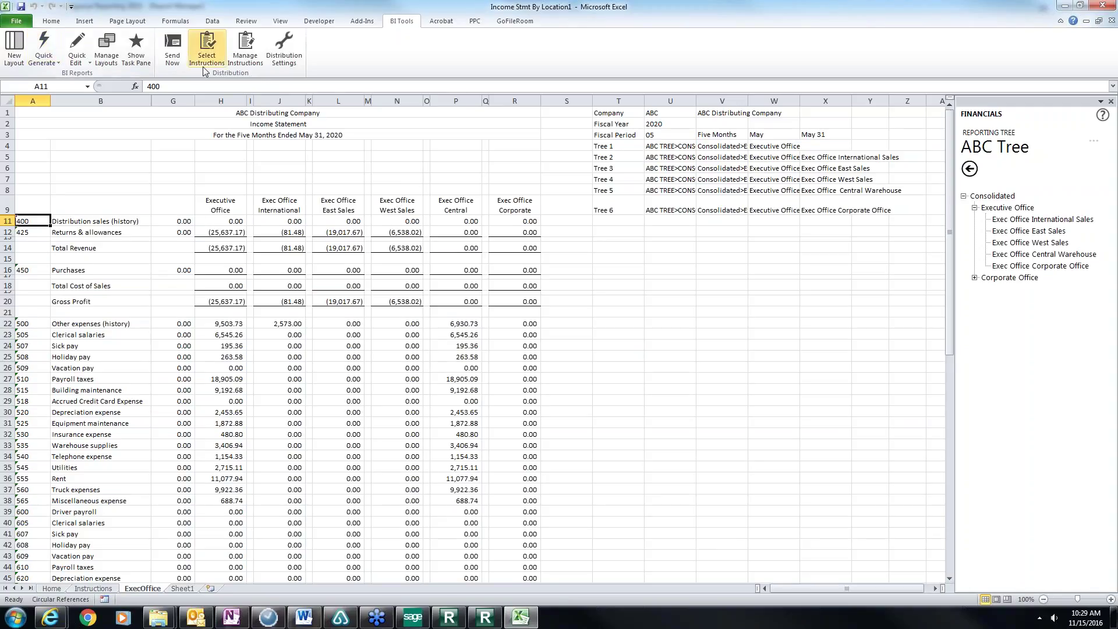
click(171, 61)
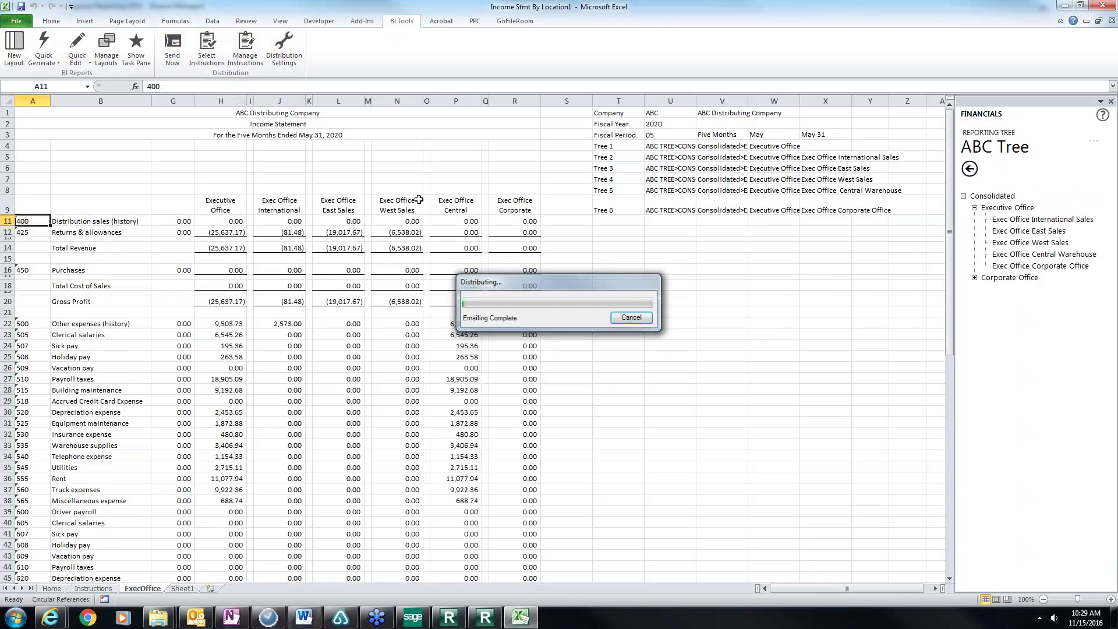
Replace the Executive Office instruction in use with File Publish for the ExecOffice worksheet and distribute the report immediately.
click(219, 63)
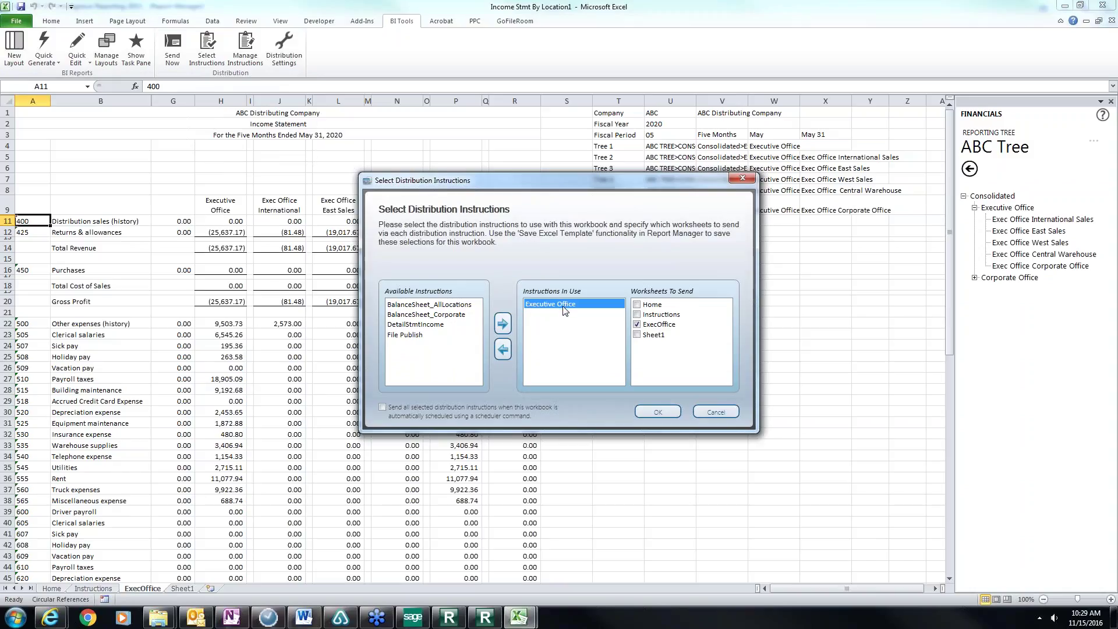
click(504, 348)
click(408, 336)
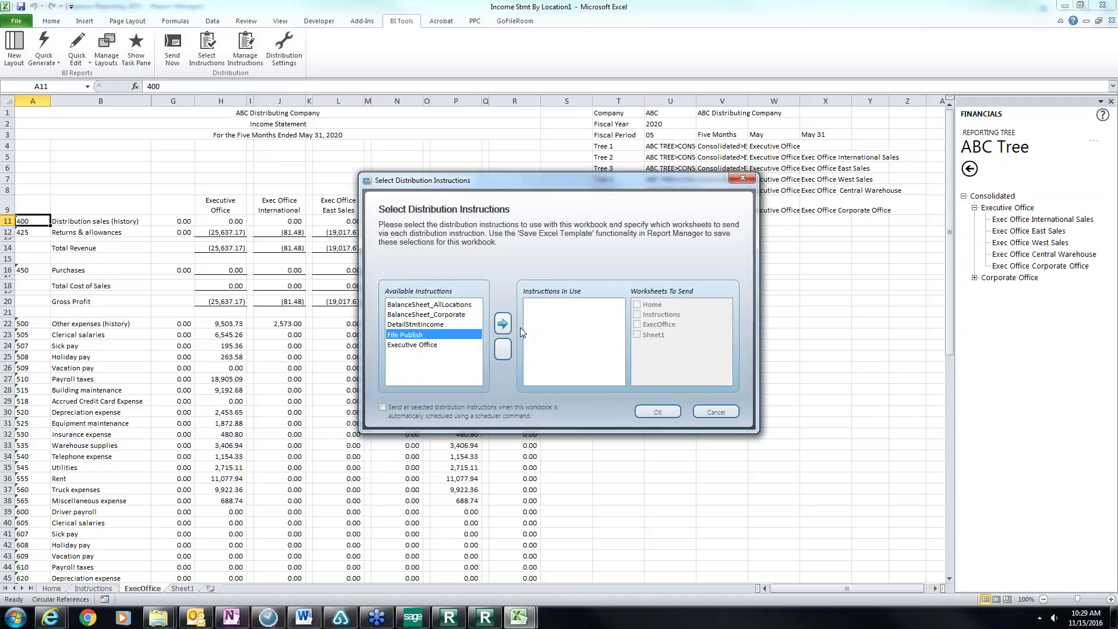
click(502, 326)
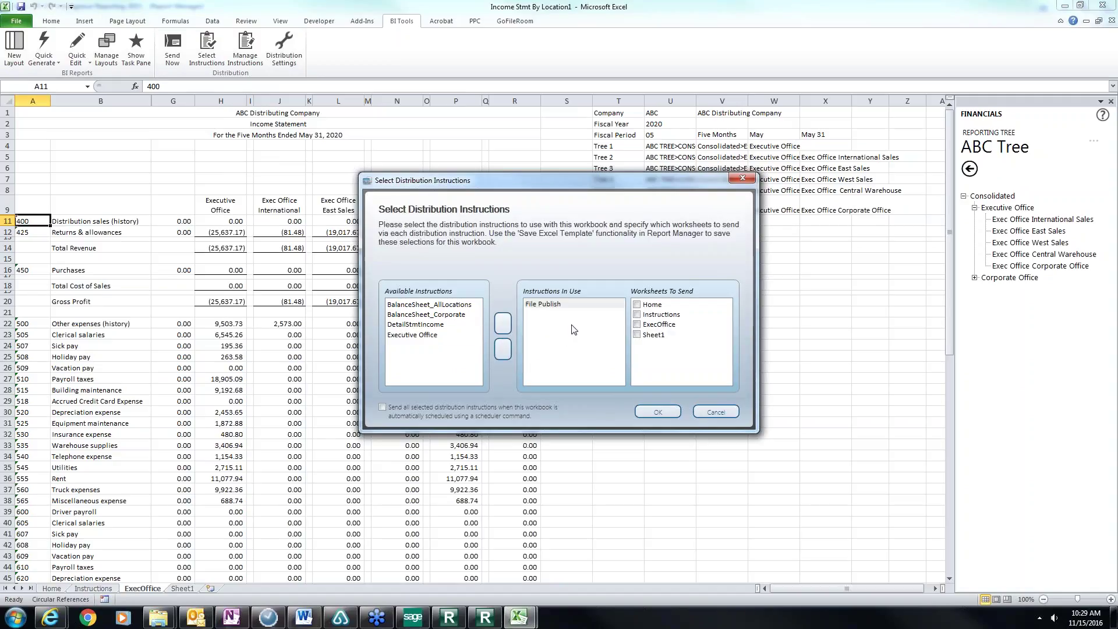
click(637, 324)
click(652, 412)
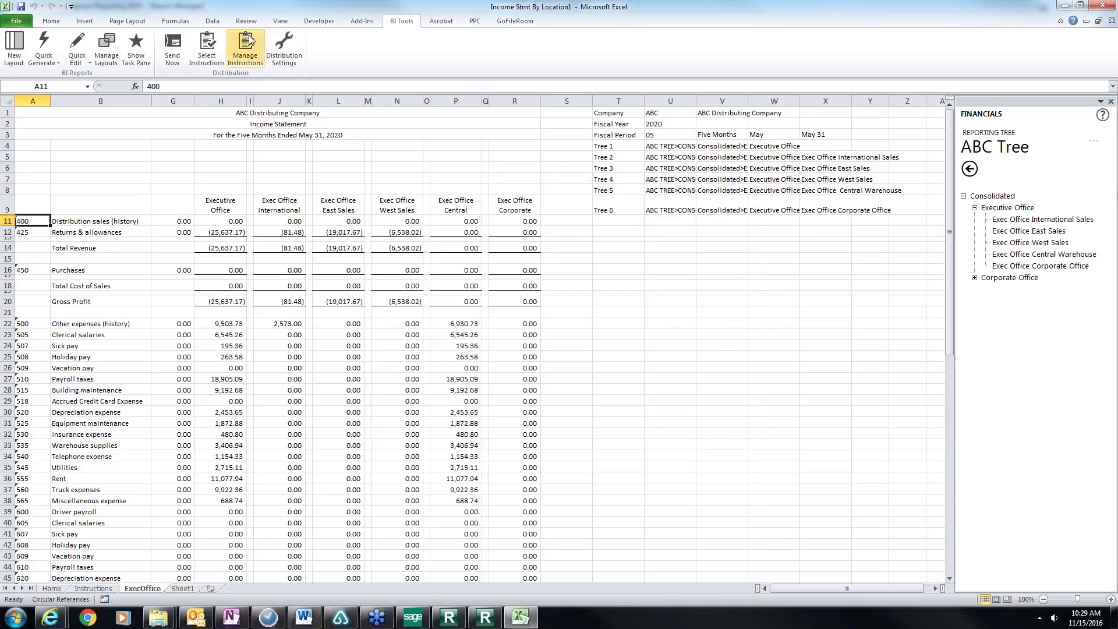
click(172, 55)
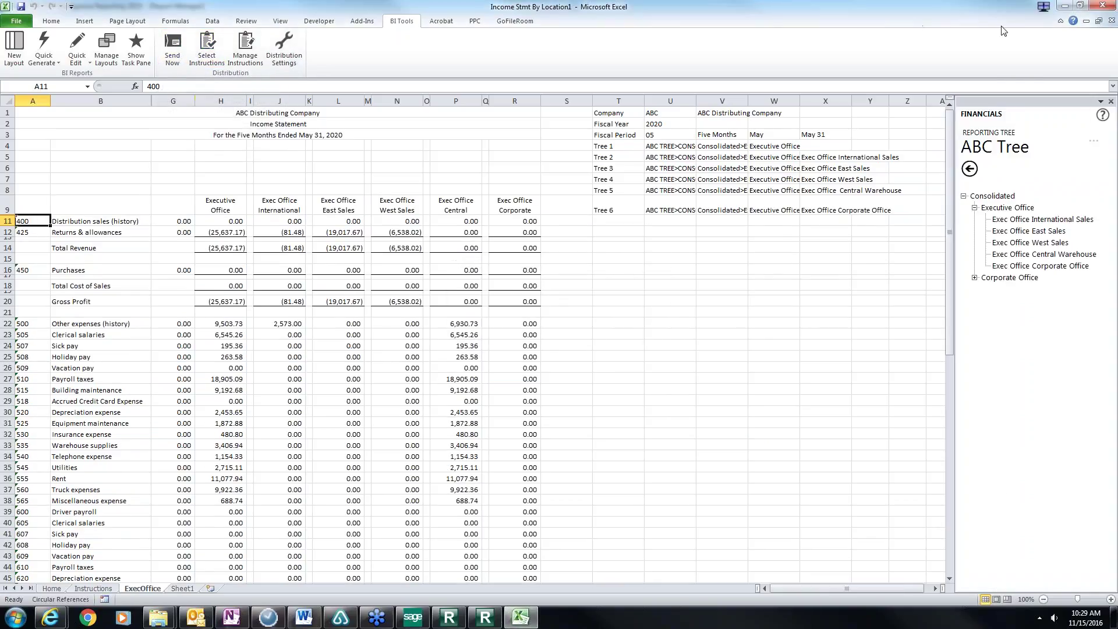
Check the File Publish folder on the desktop for the published ExecOffice workbook, close the folder and switch to Report Manager.
click(1064, 7)
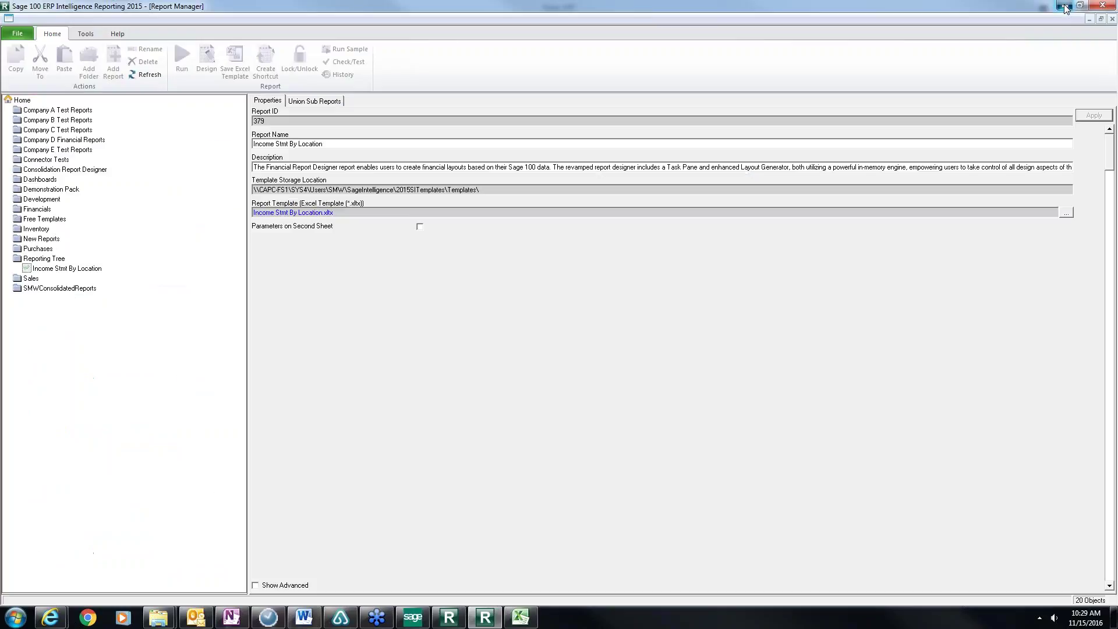
click(1064, 7)
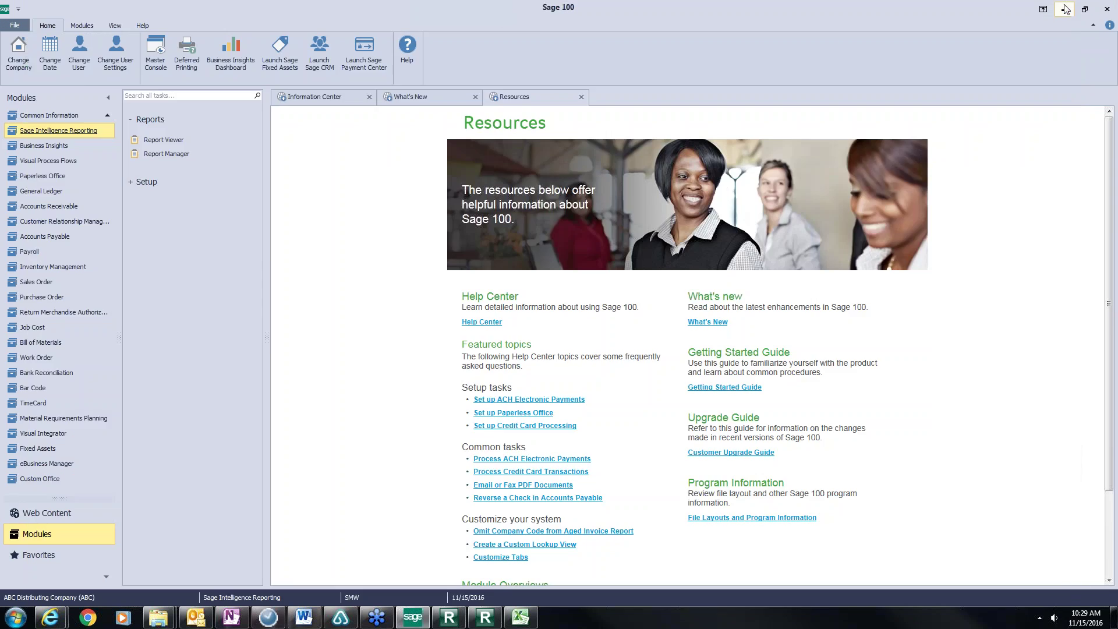
click(1065, 9)
click(1065, 5)
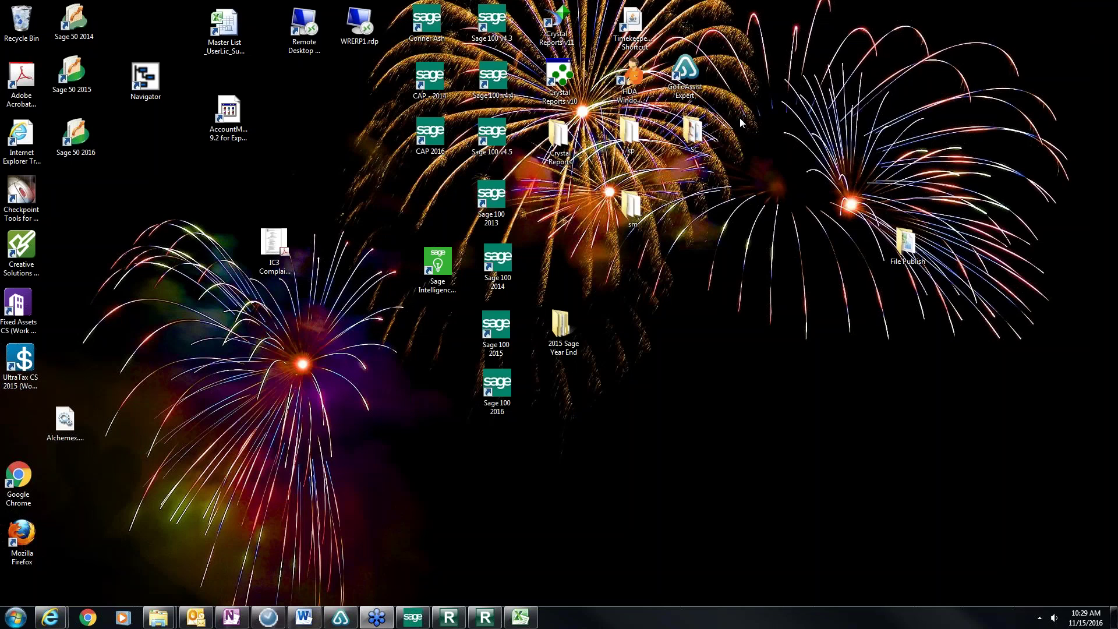
double_click(906, 243)
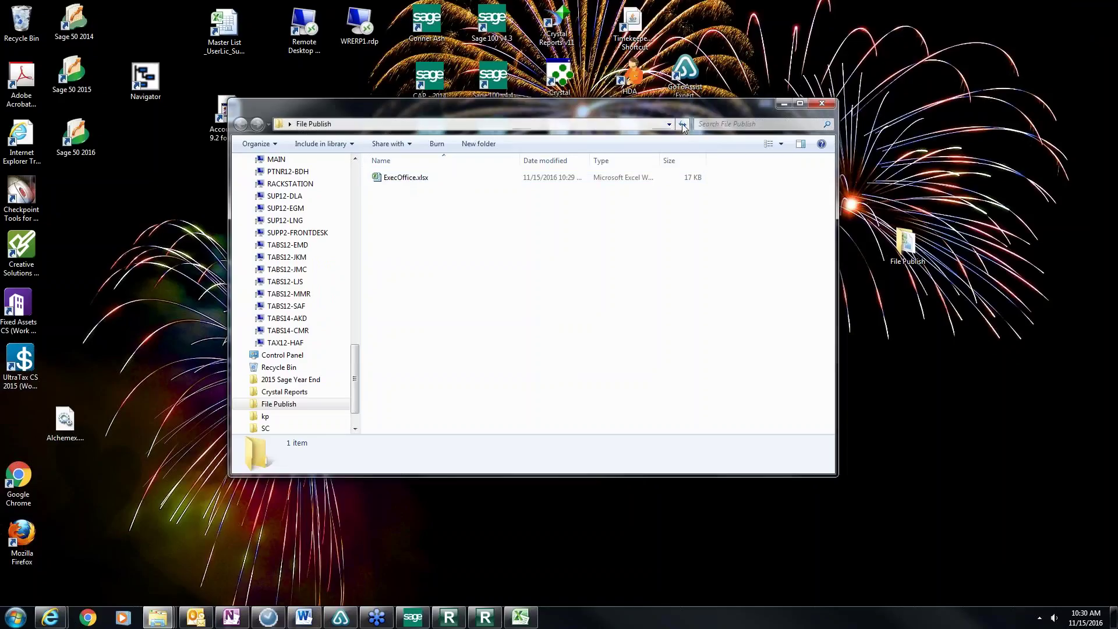
click(822, 104)
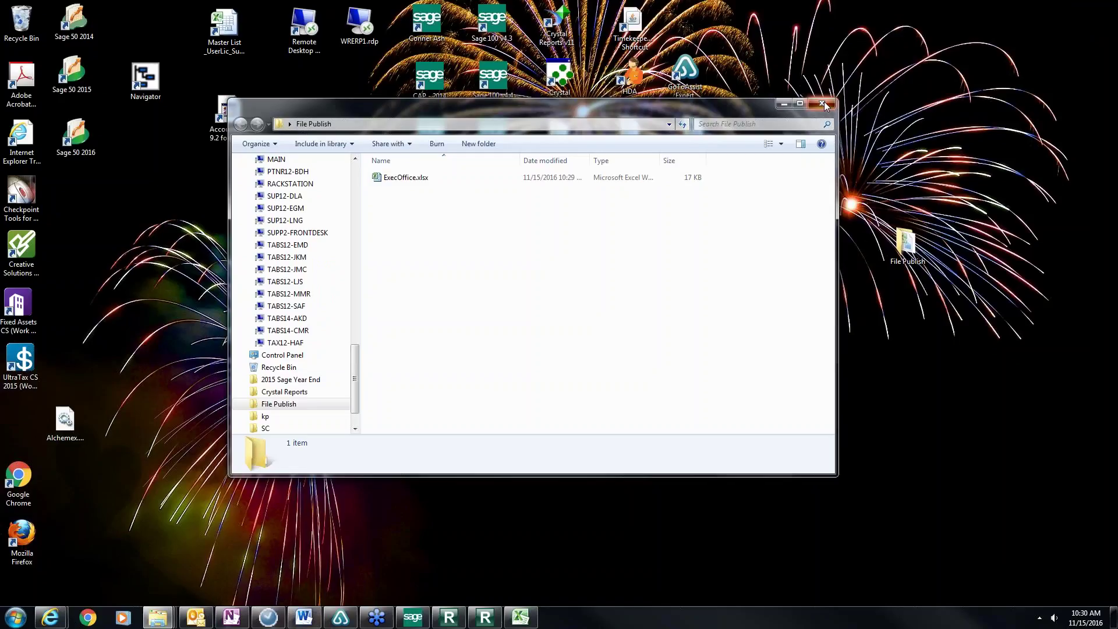
click(491, 620)
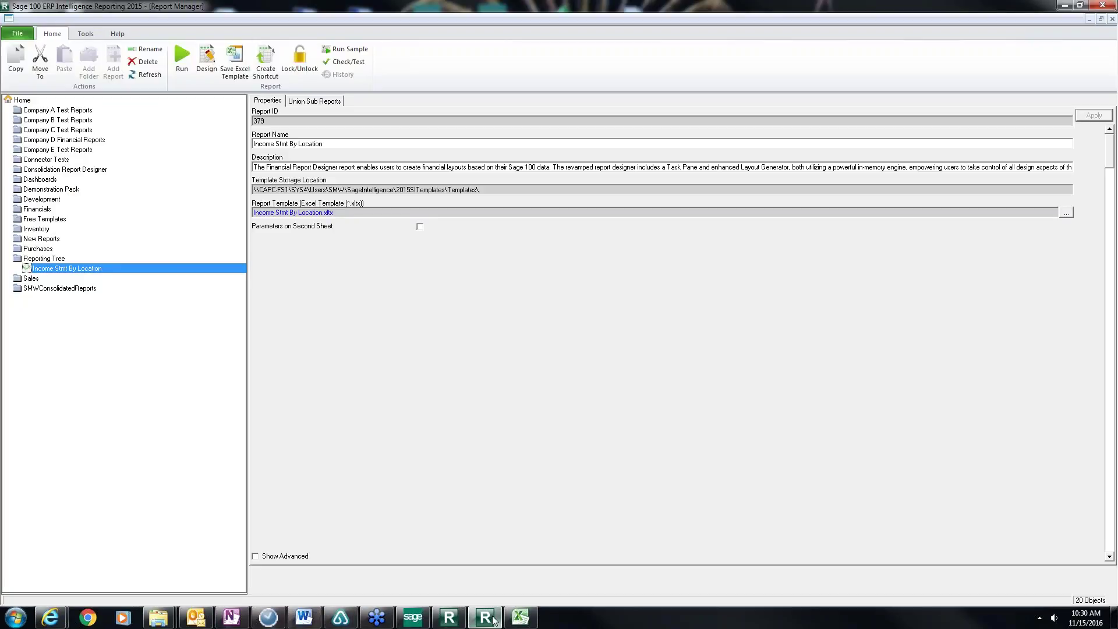